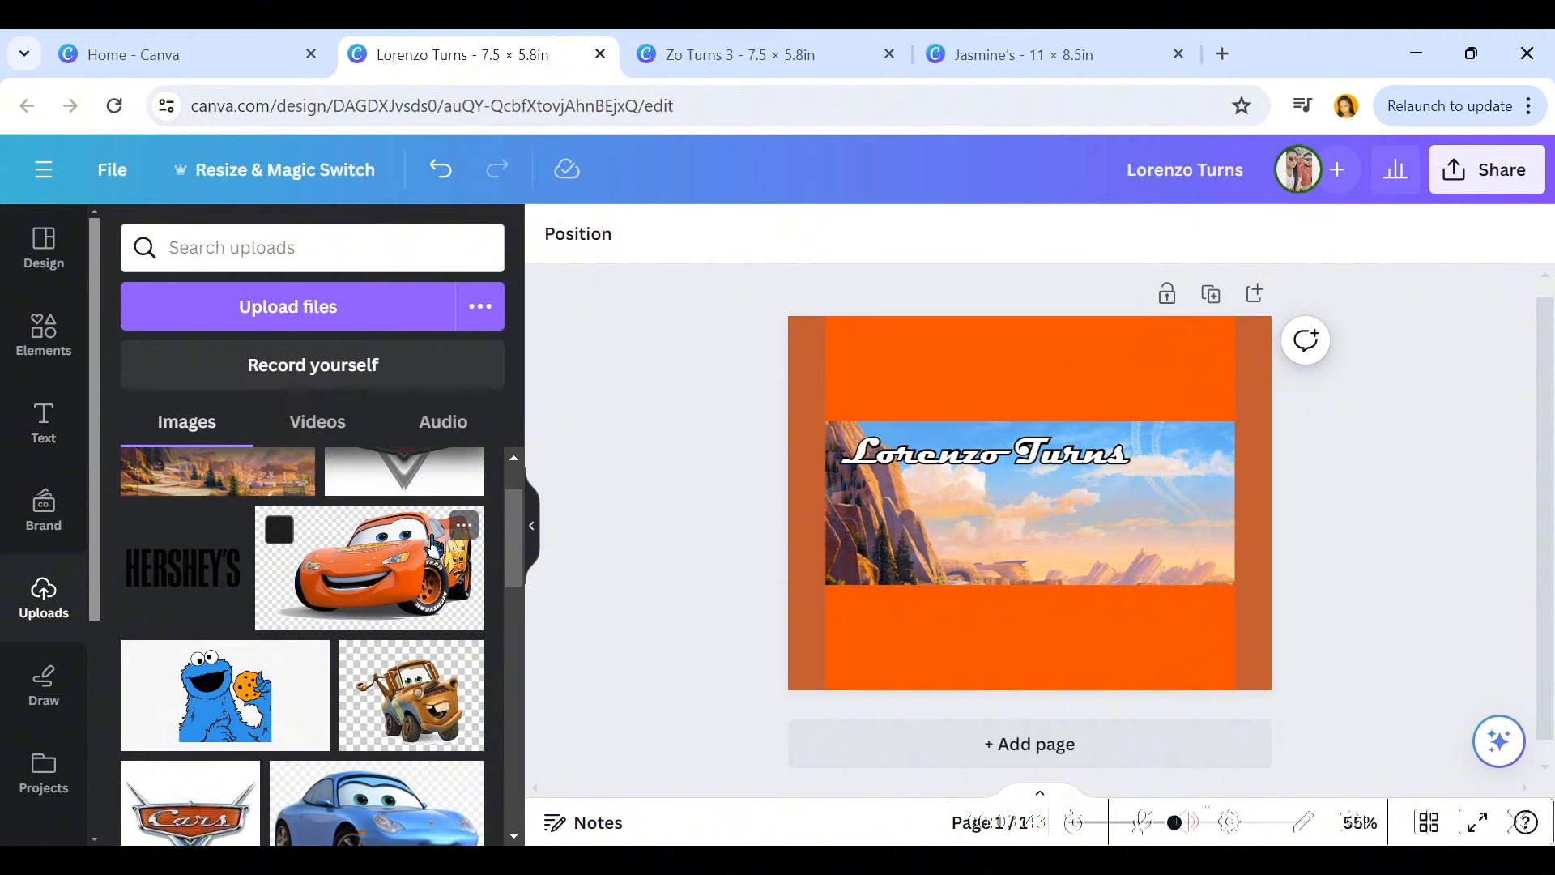
Step: Add the uploaded orange race car picture, remove its background, and scale it down at the lower right of the landscape banner
left_click(368, 567)
left_click_drag(990, 531, 1050, 535)
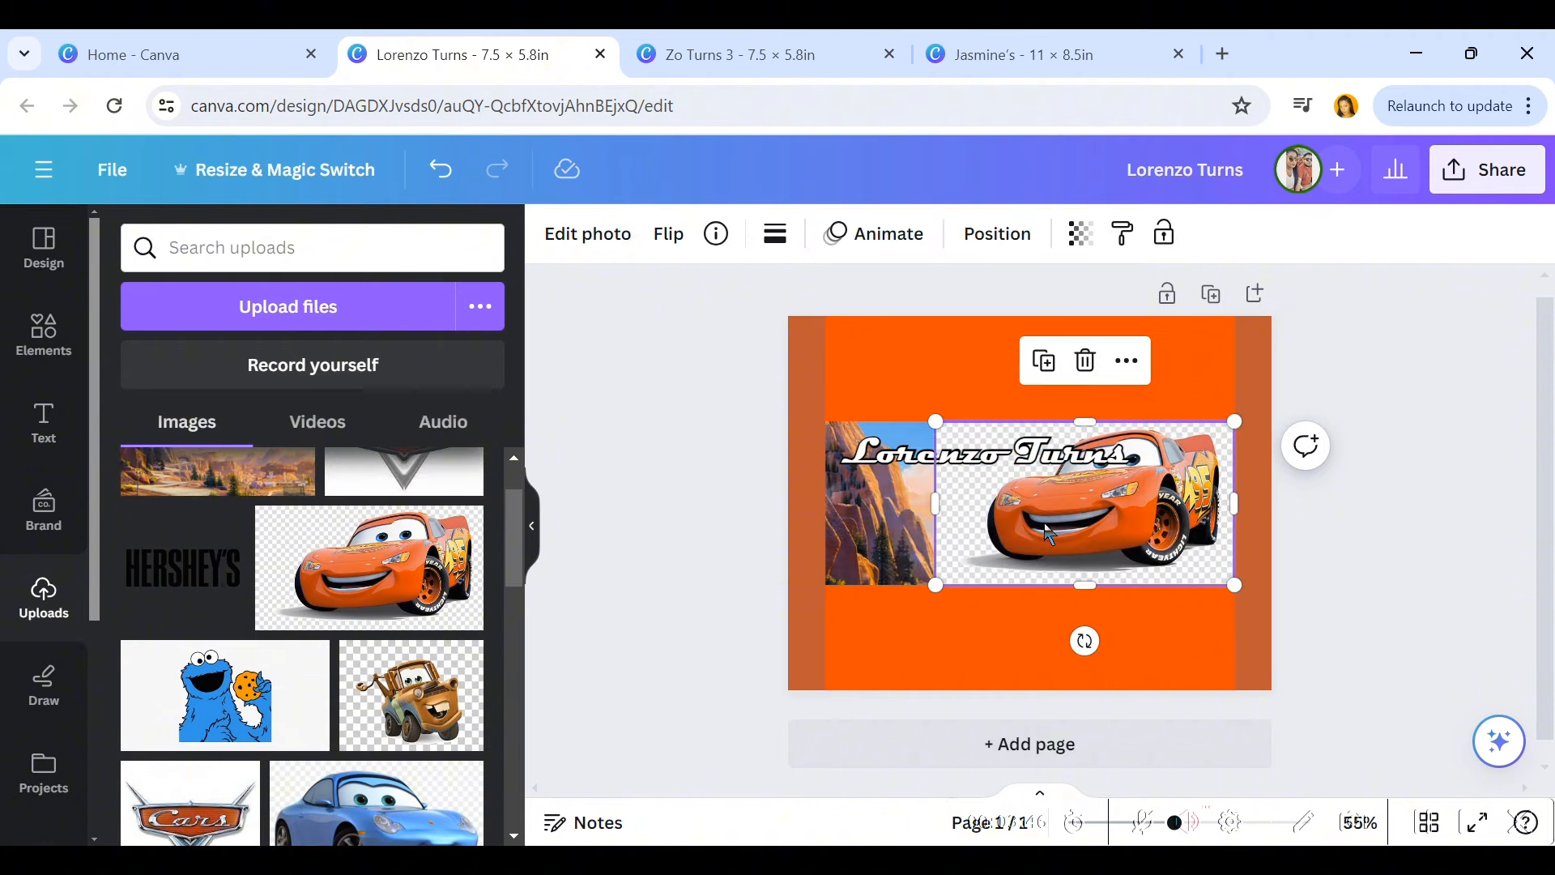
left_click(613, 247)
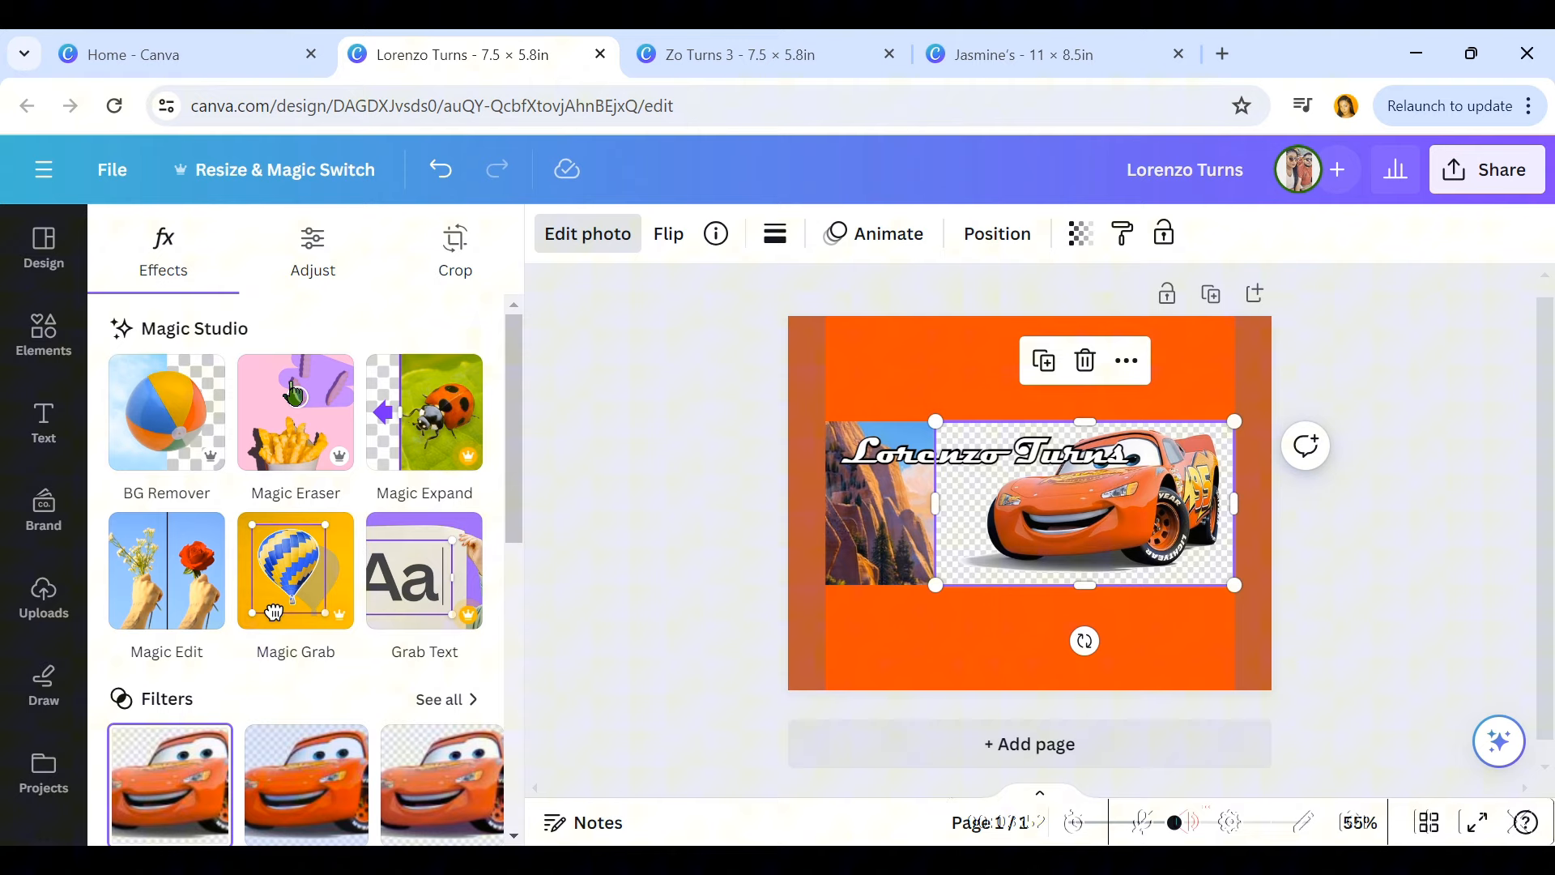
left_click(172, 444)
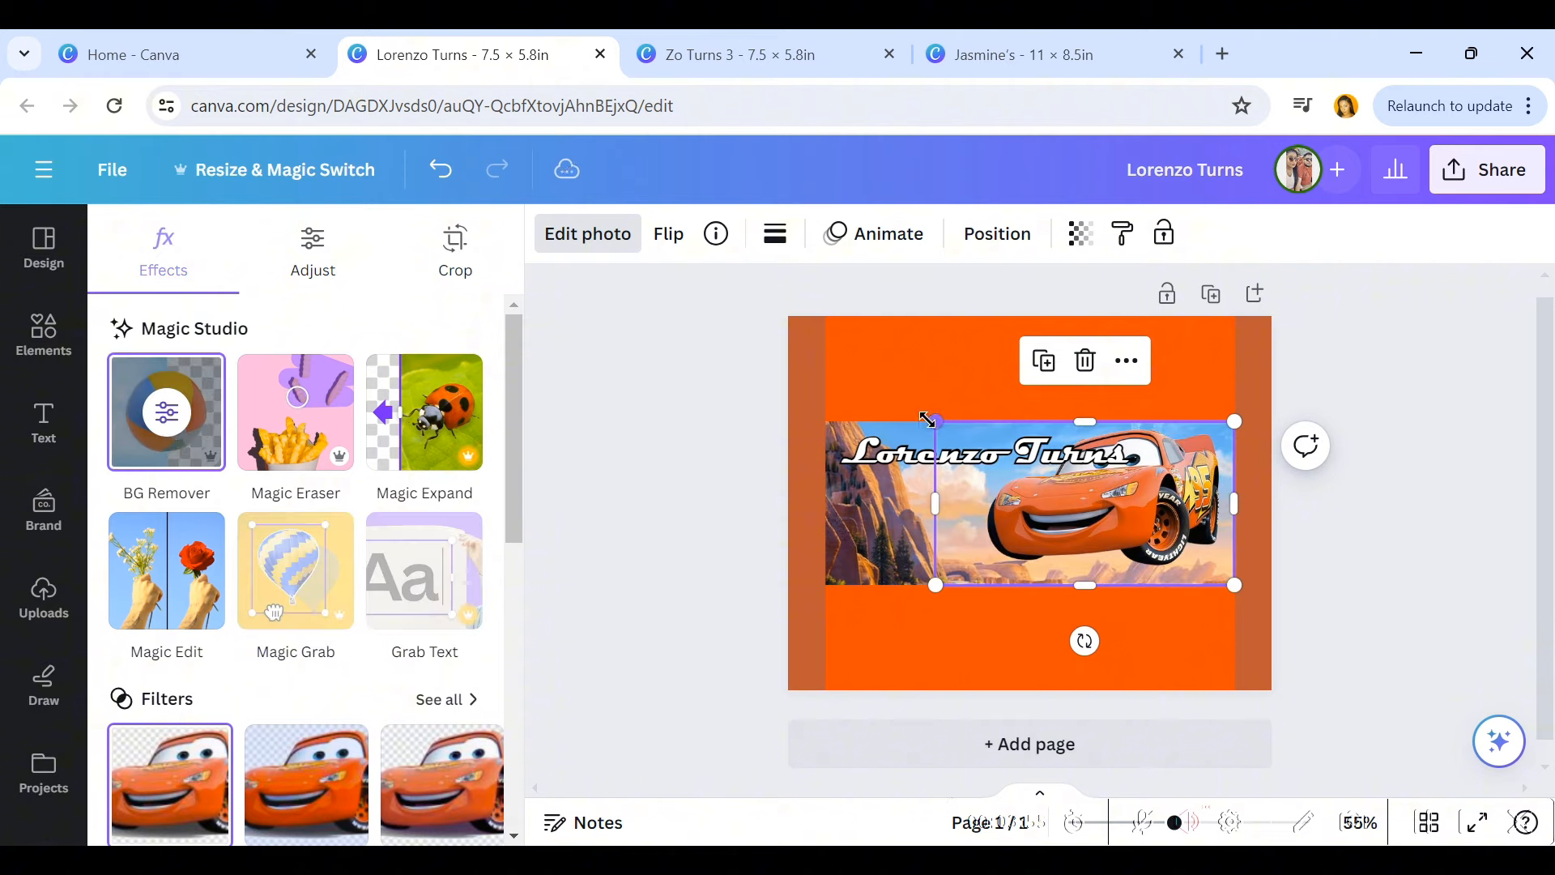
left_click_drag(929, 419, 1030, 472)
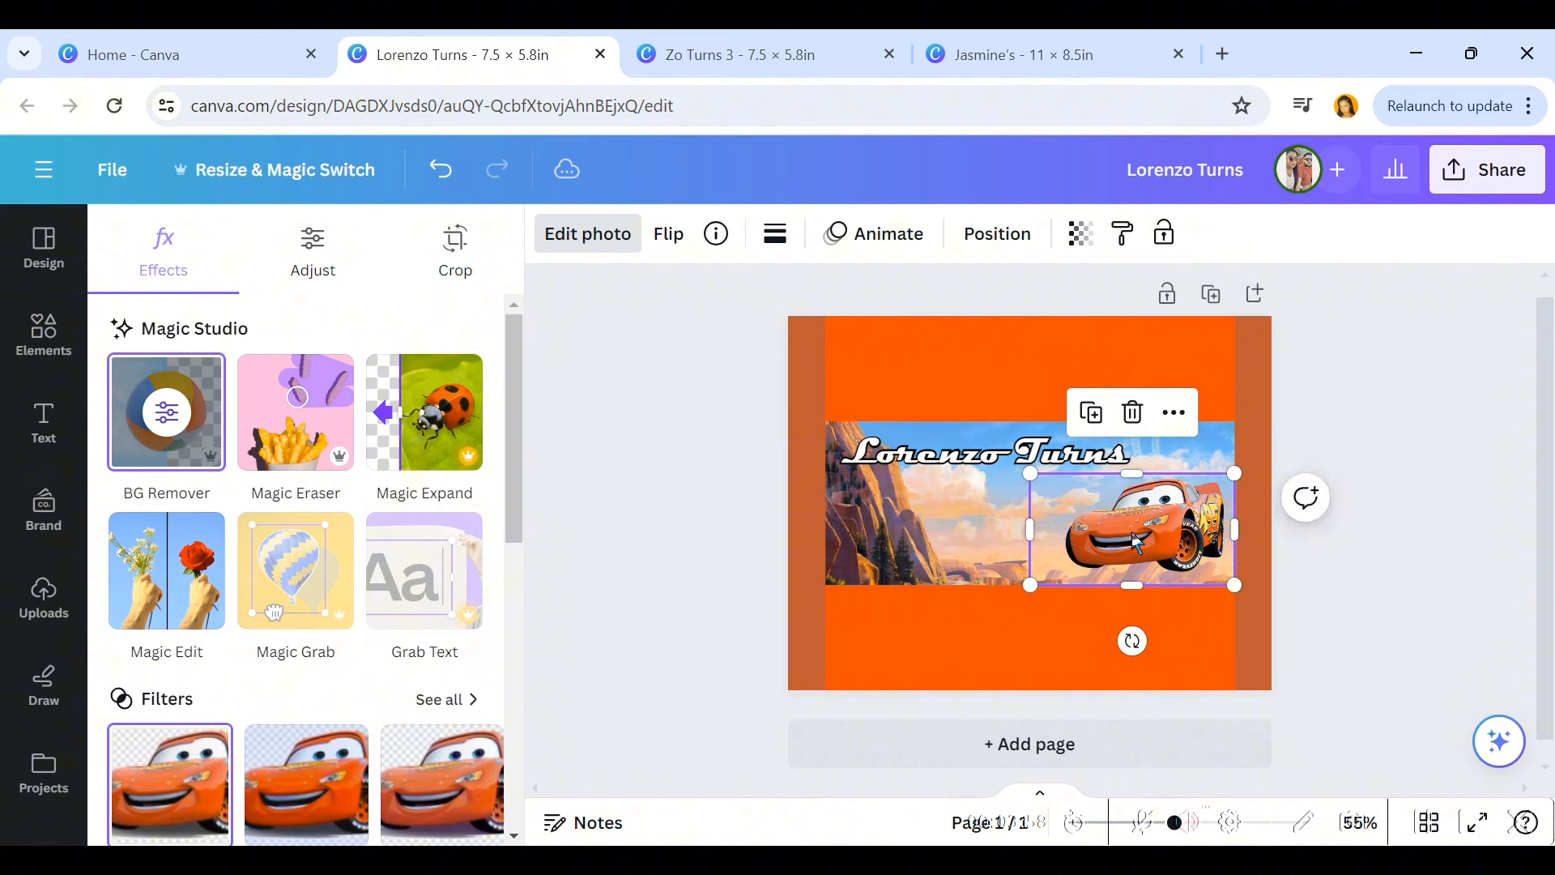
left_click_drag(1137, 543, 1124, 555)
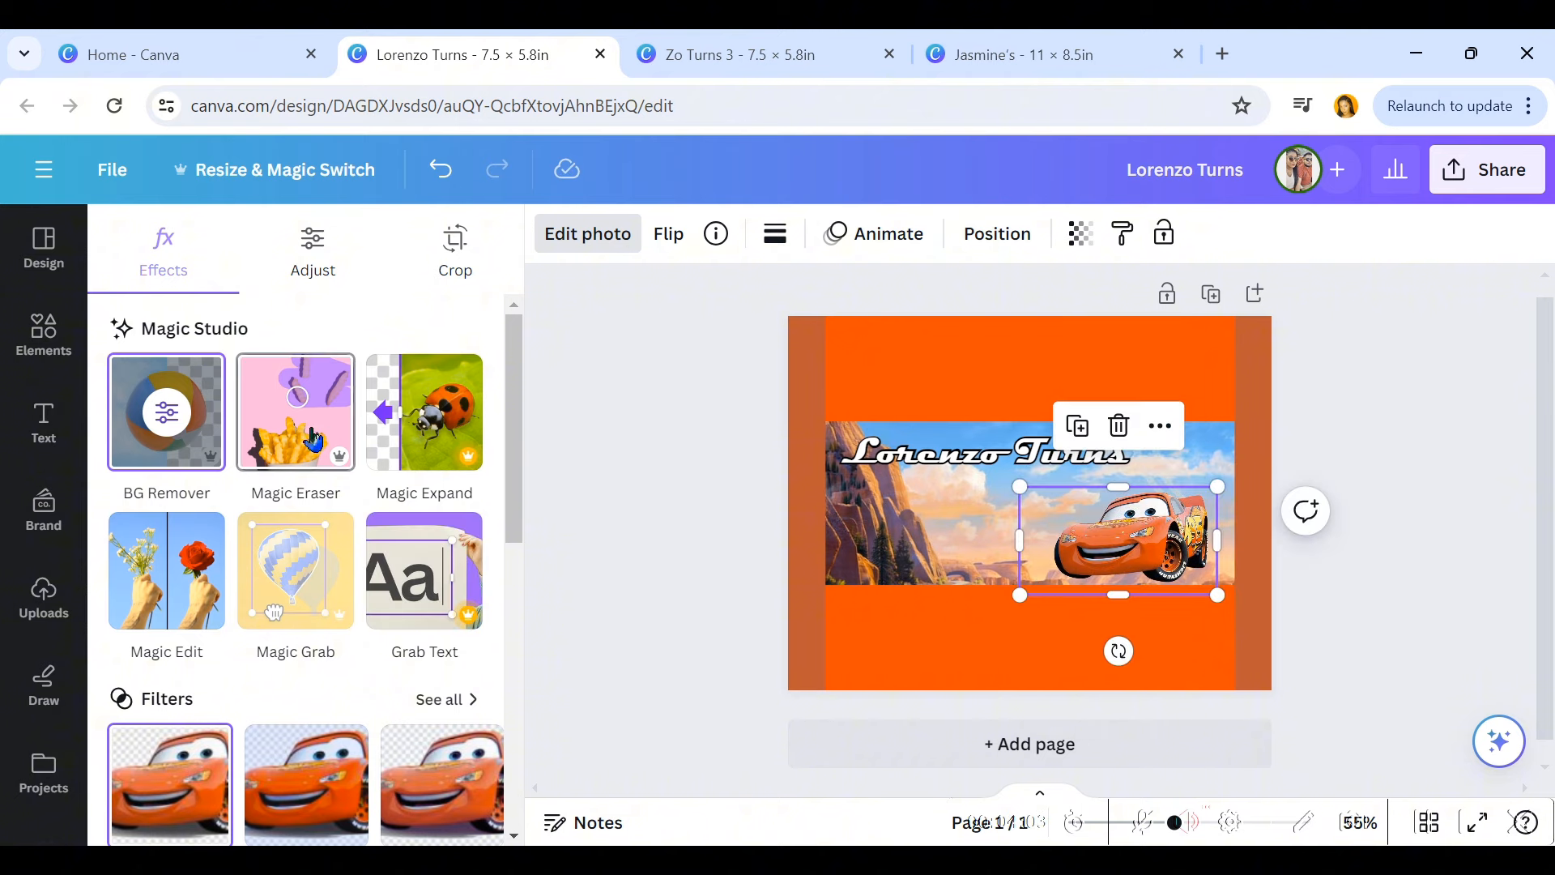
Step: Add the uploaded brown tow truck picture, remove its background, and fit it at about 2.8 by 2.2 in left of the race car
left_click(44, 594)
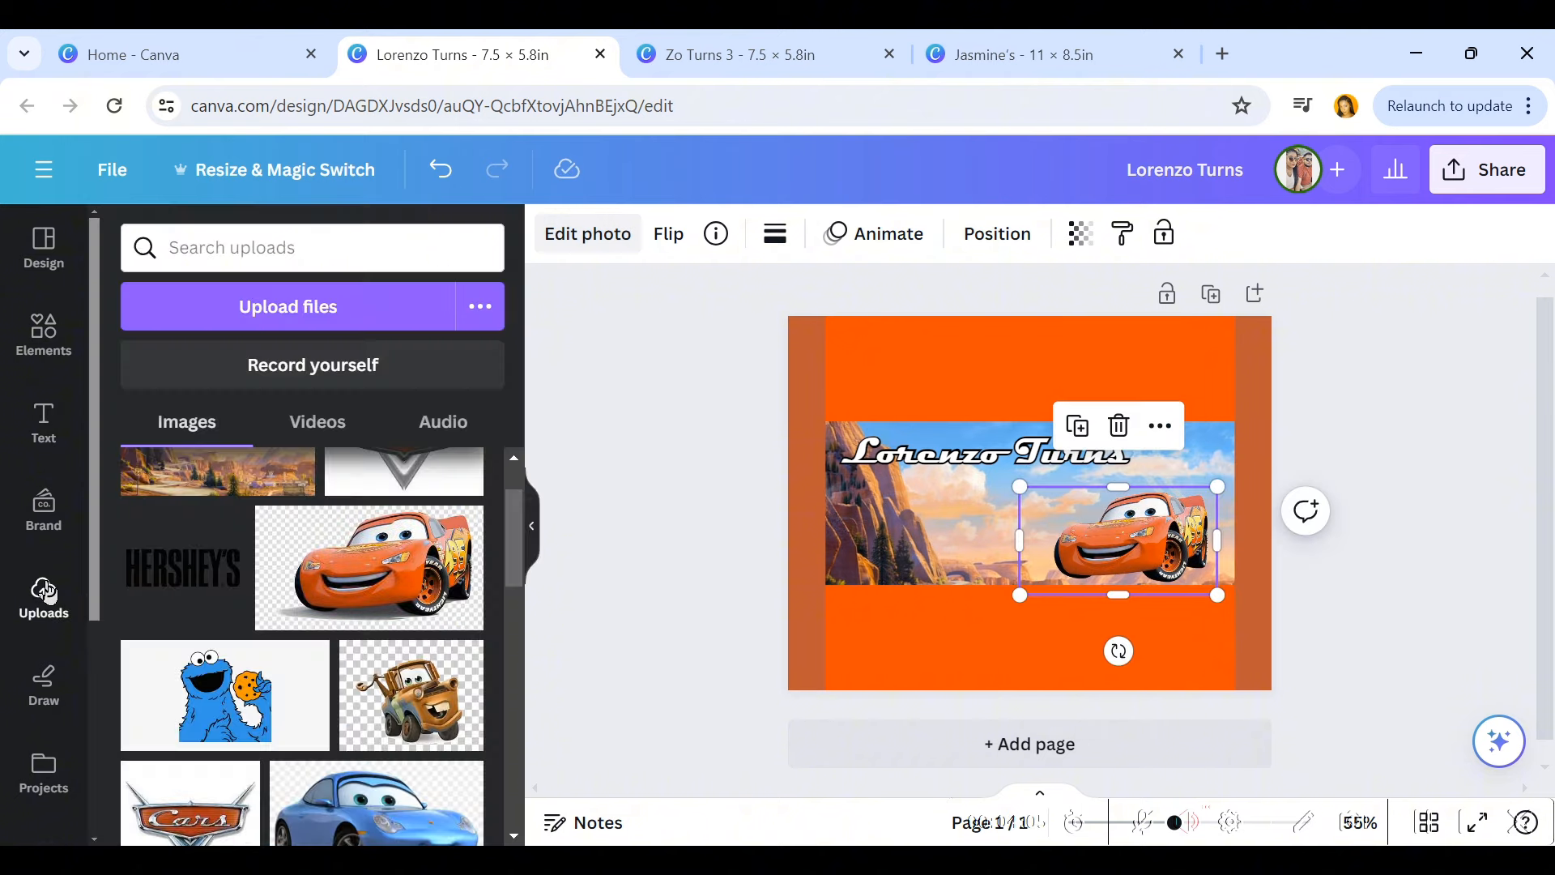
left_click(409, 711)
left_click_drag(979, 562, 879, 563)
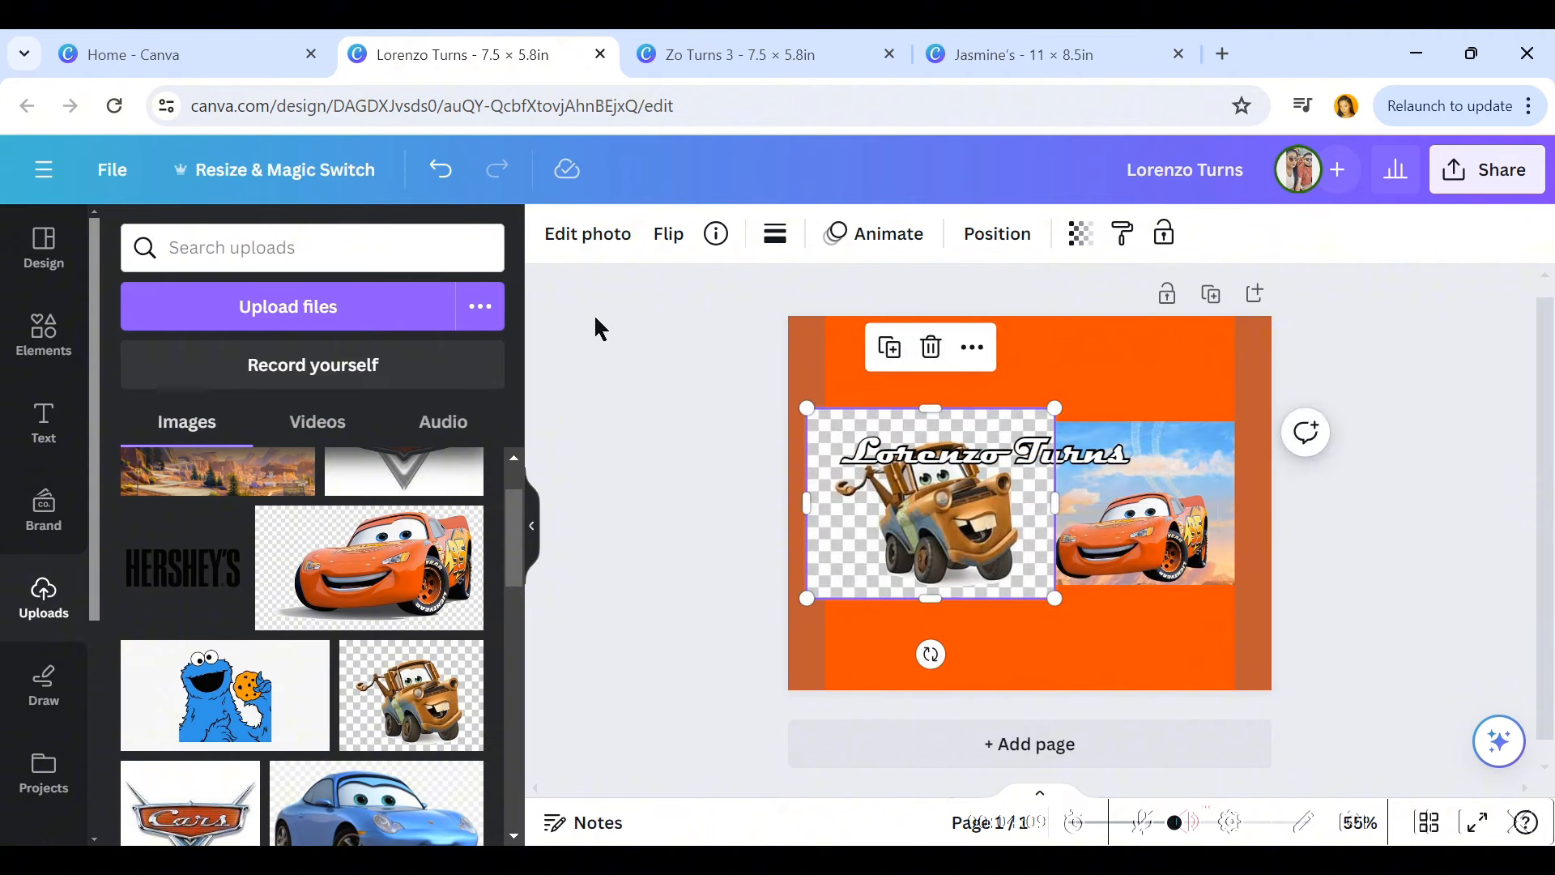
left_click(580, 243)
left_click(159, 447)
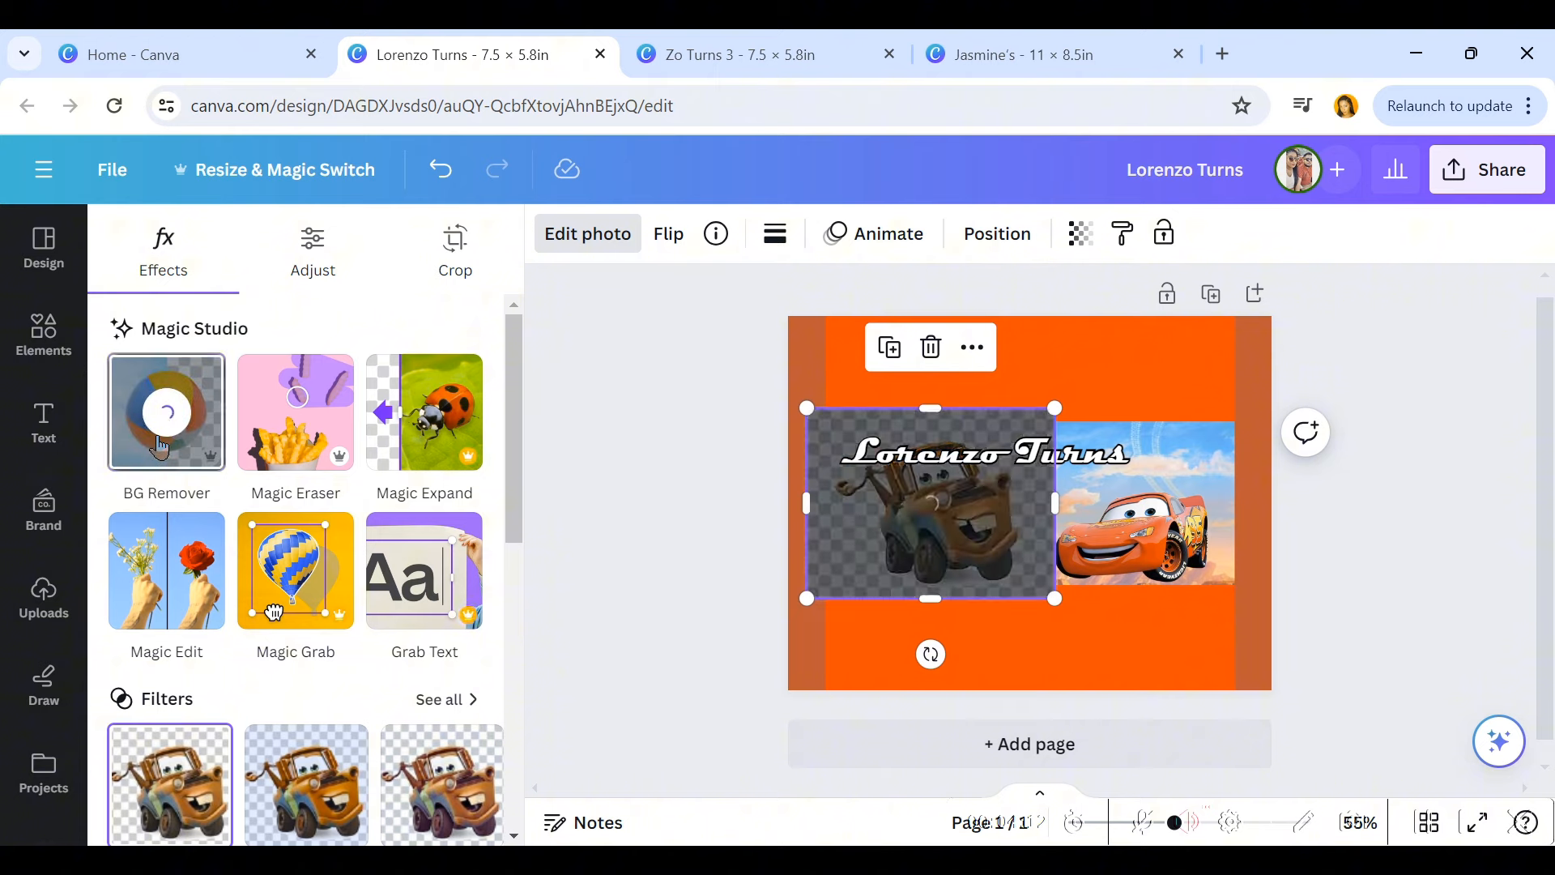
left_click_drag(807, 408, 873, 458)
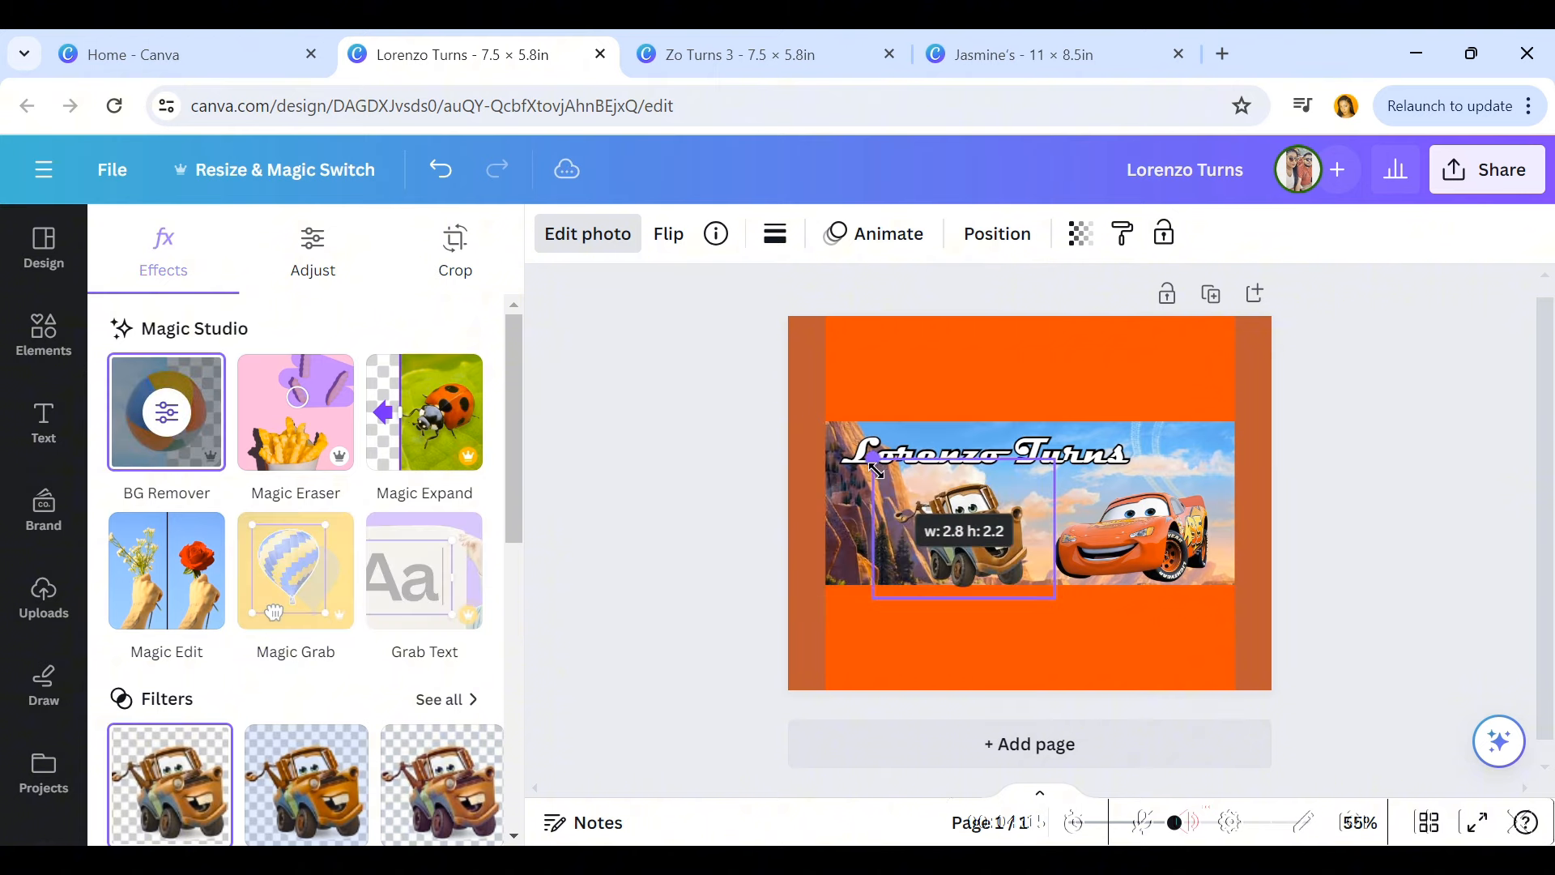
mouse_move(980, 534)
left_mouse_down()
mouse_move(933, 518)
mouse_move(967, 522)
left_mouse_up()
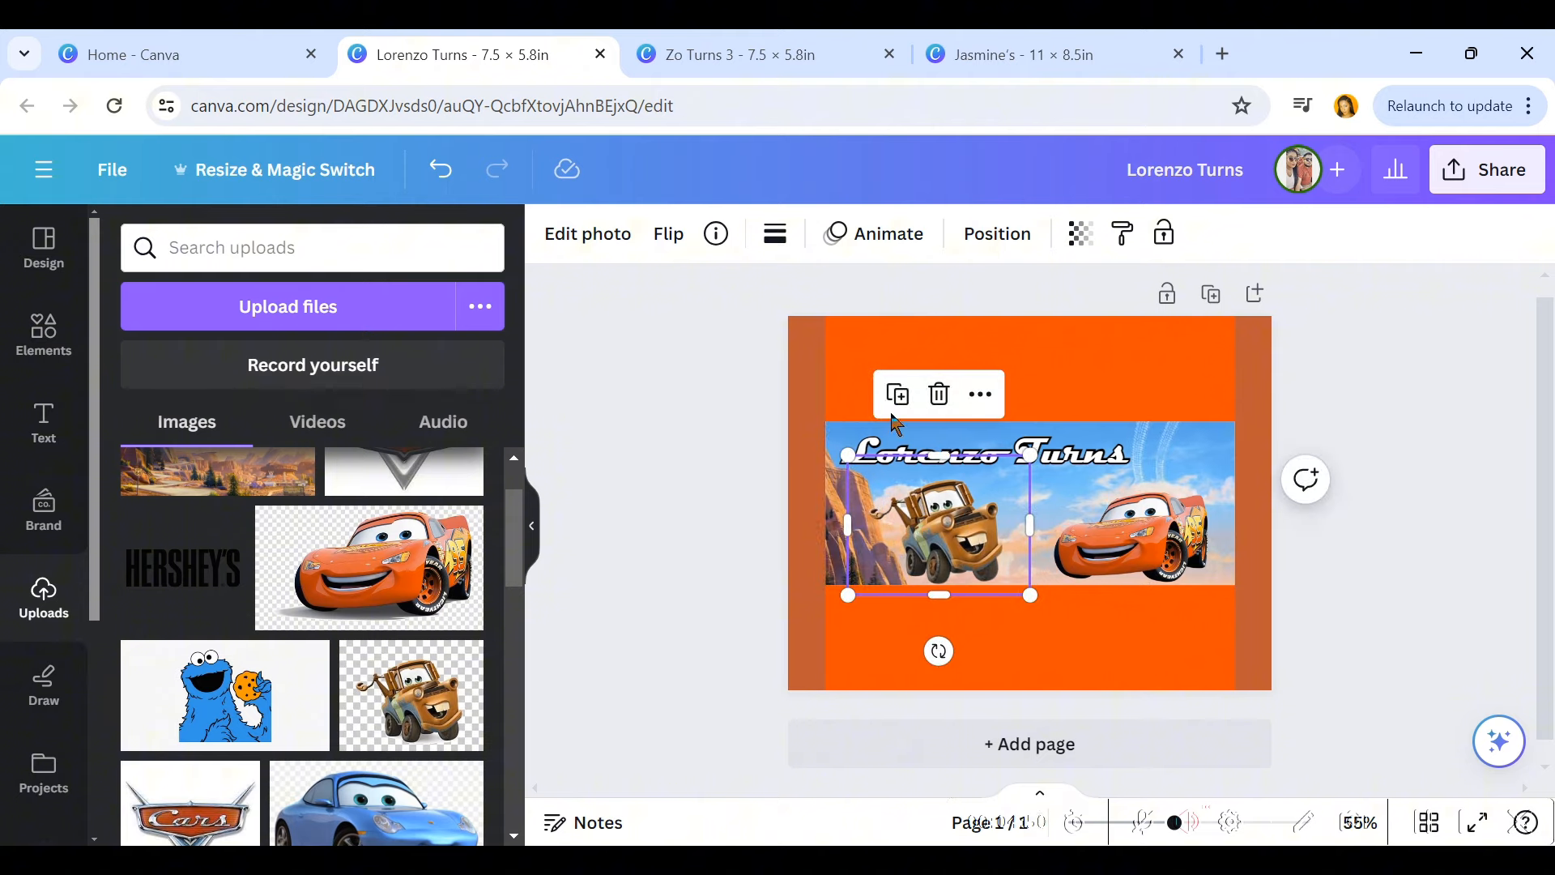
Step: Apply the Drop shadow to both the tow truck and the orange race car
left_click(589, 236)
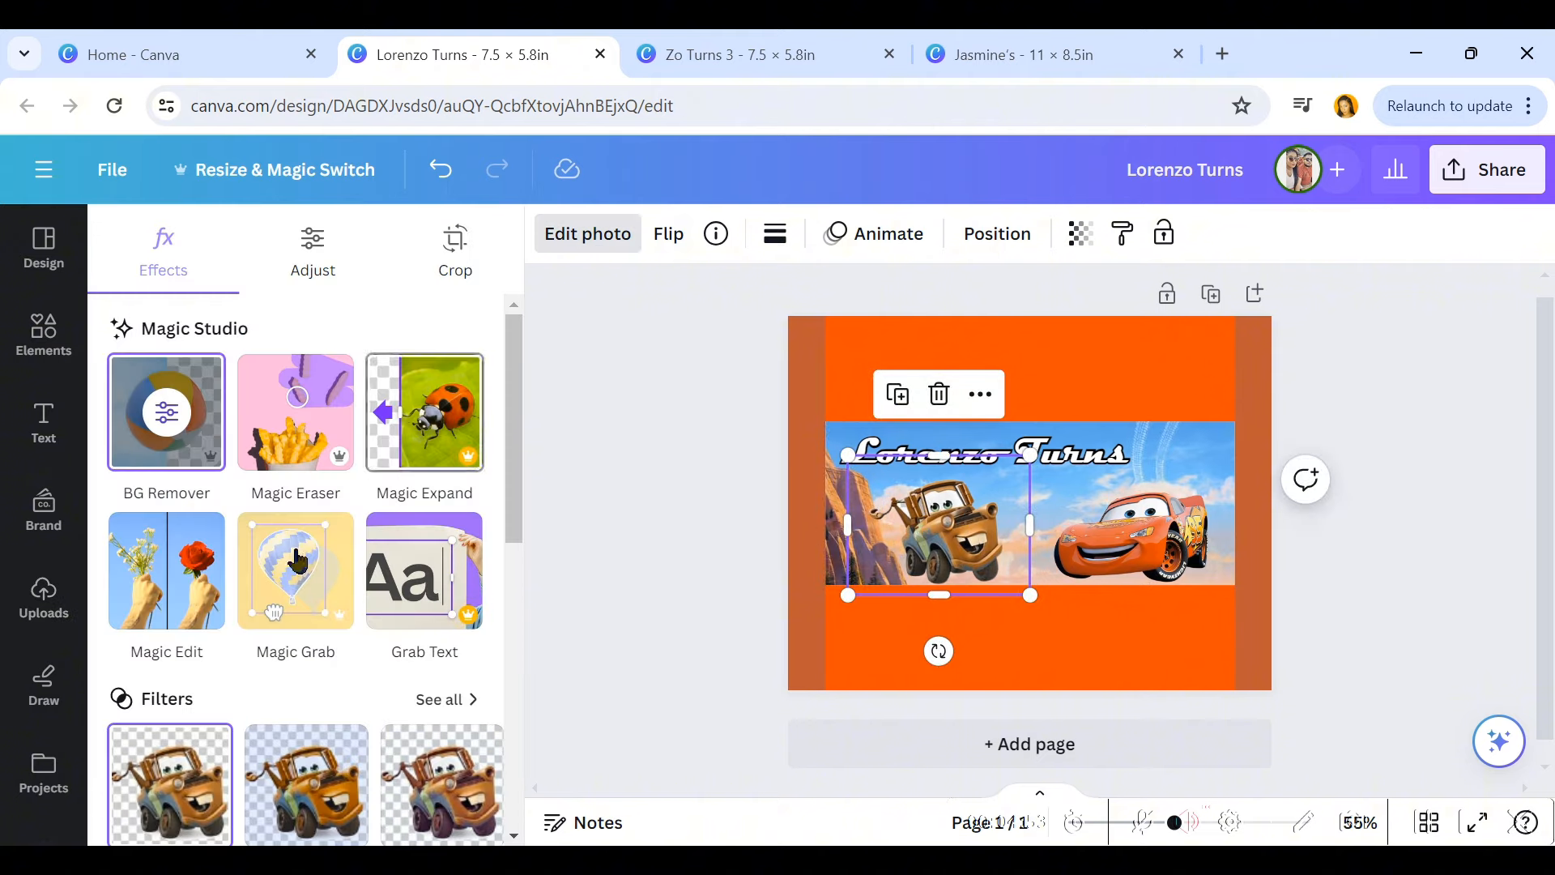
scroll(250, 624, "down", 5)
left_click(162, 563)
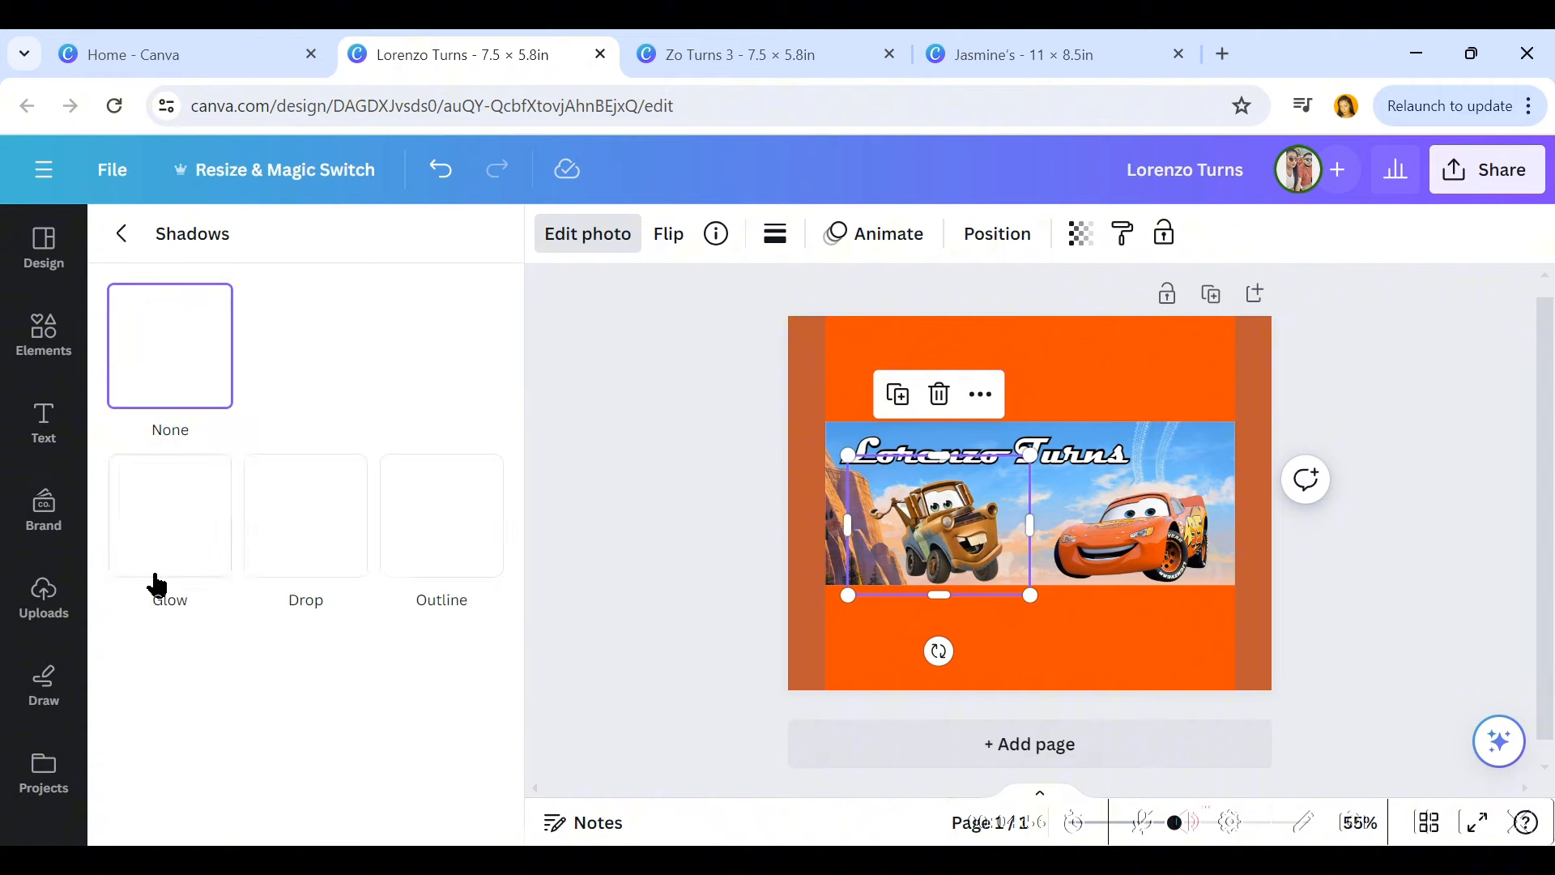
left_click(306, 532)
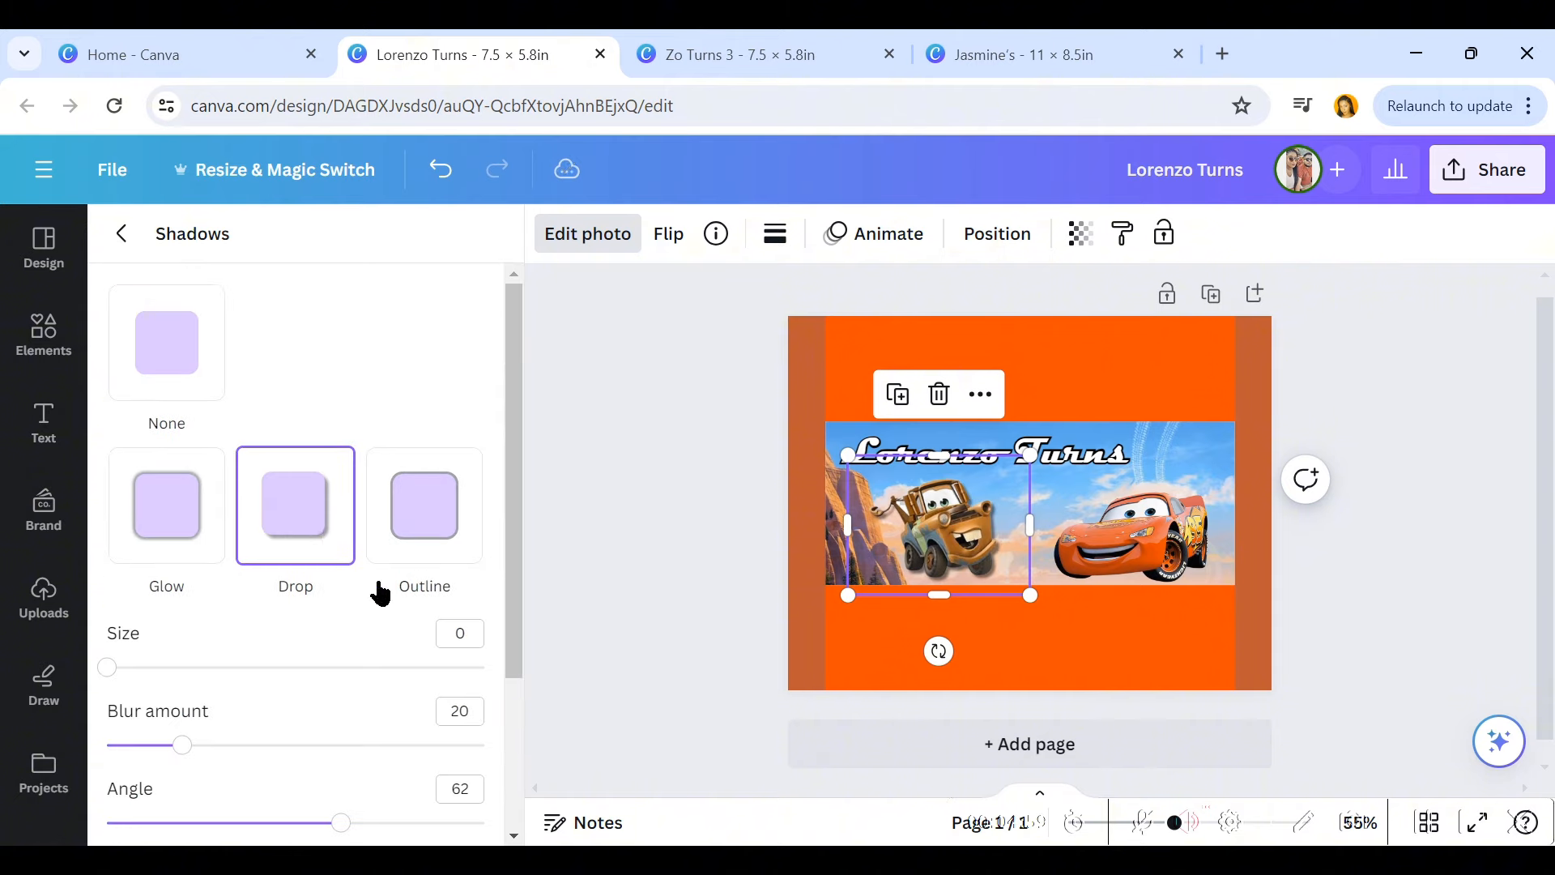
left_click(1168, 527)
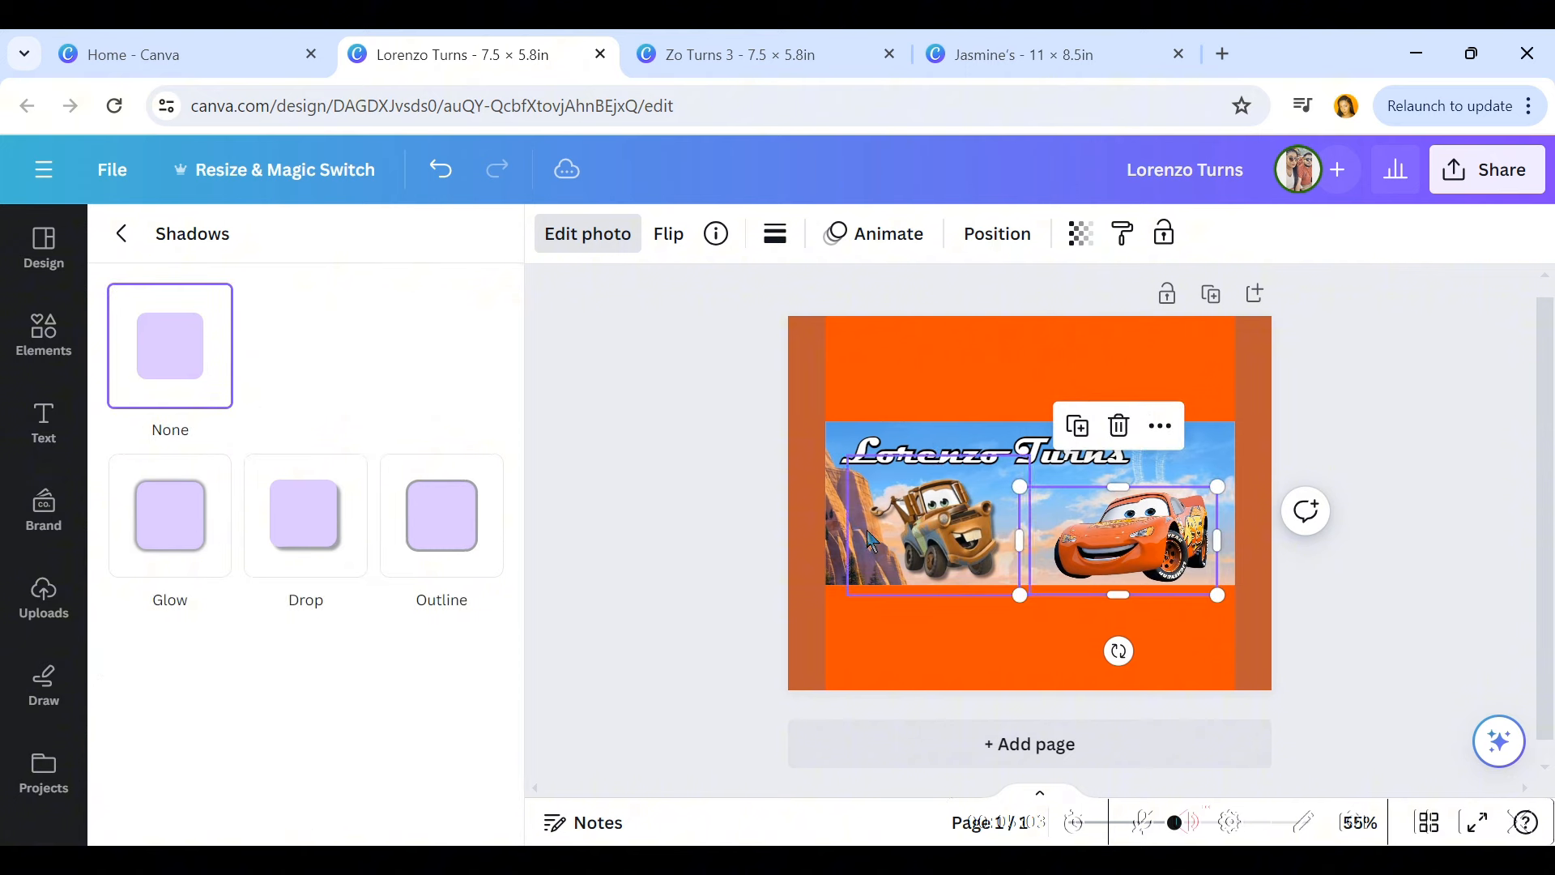
left_click(308, 536)
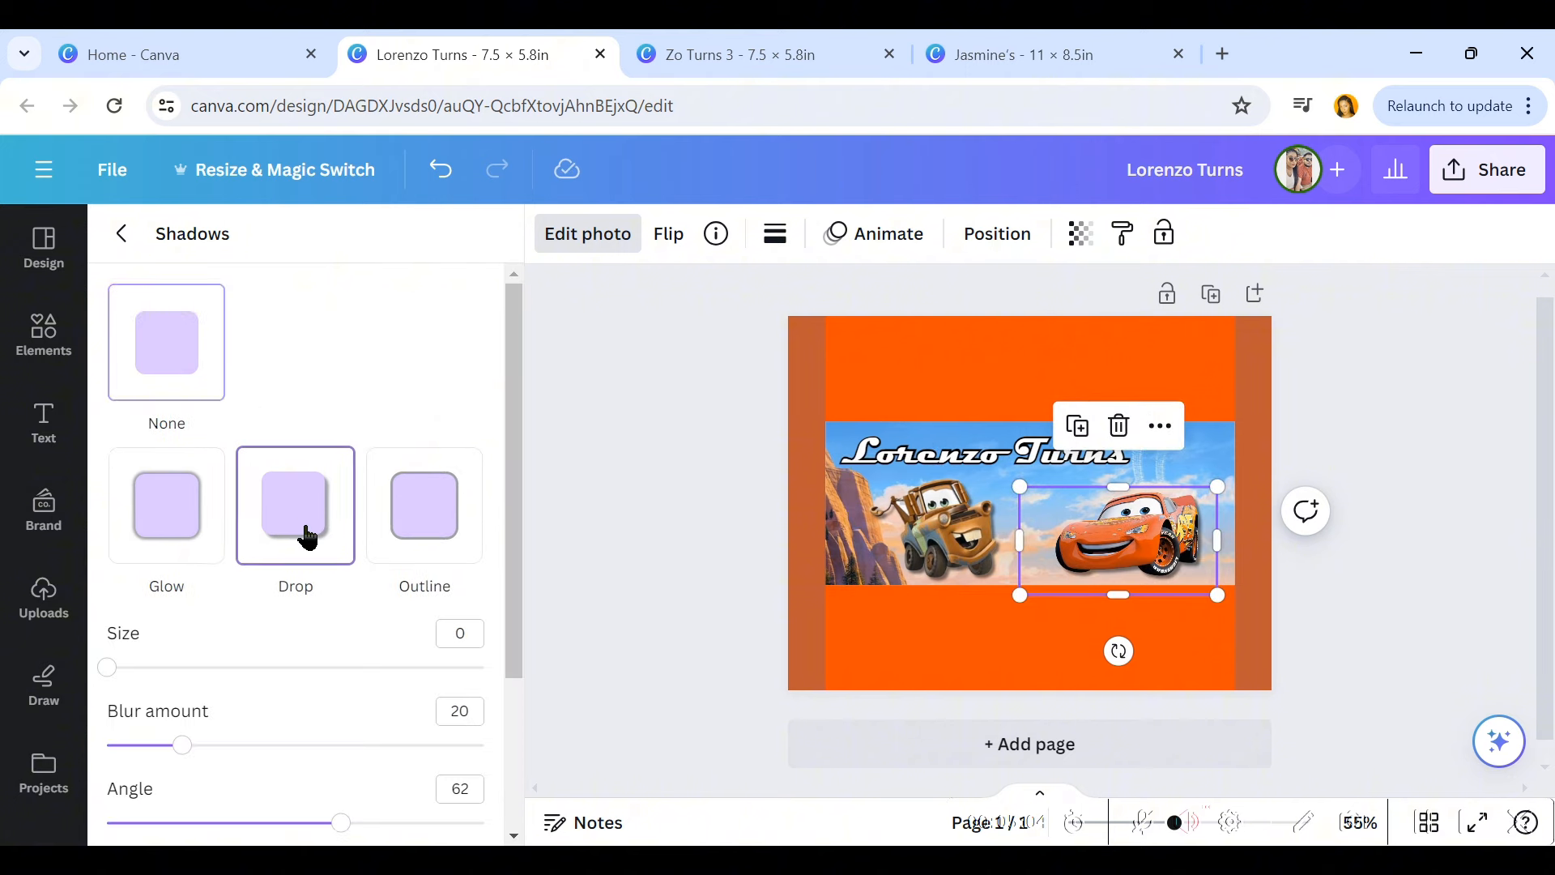
left_click(1390, 598)
Step: Shift the tow truck slightly right and the race car slightly left so they sit closer together on the banner
left_click(971, 541)
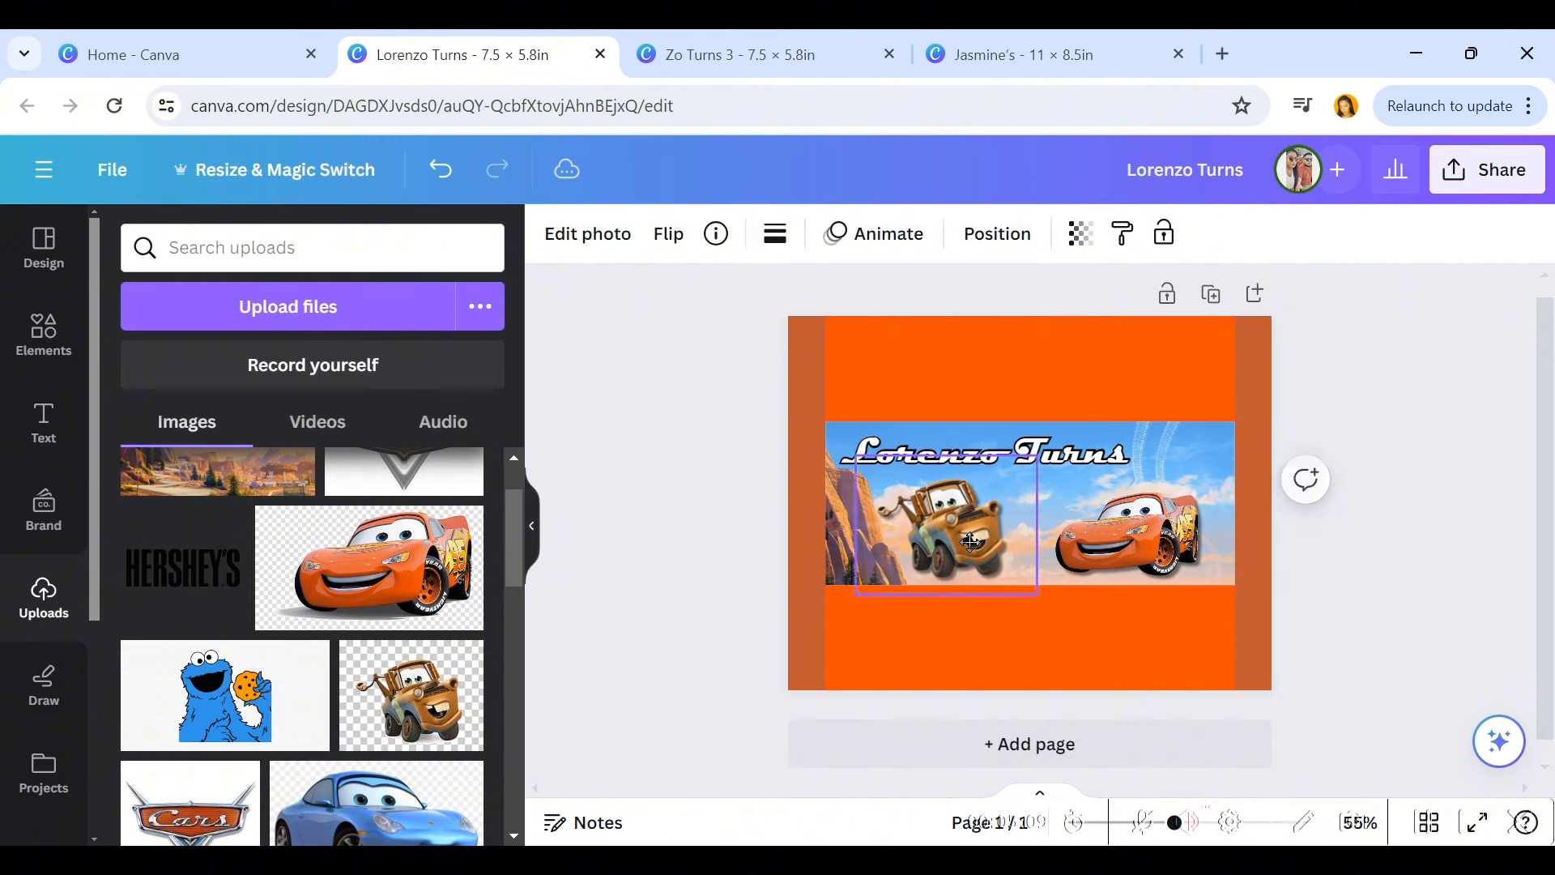
left_click(1124, 557)
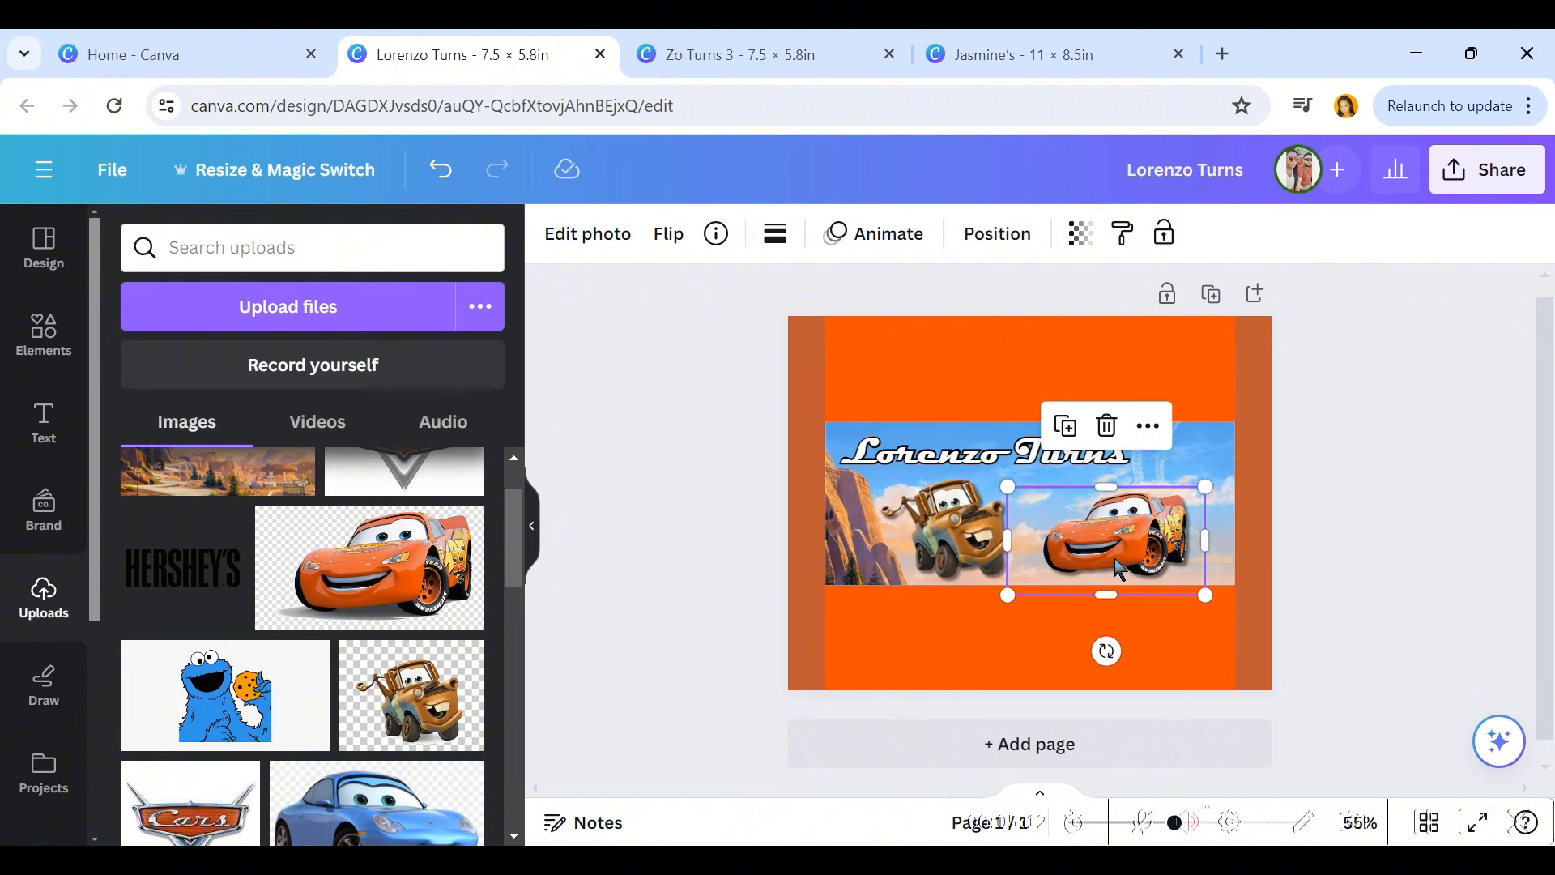
left_click(672, 706)
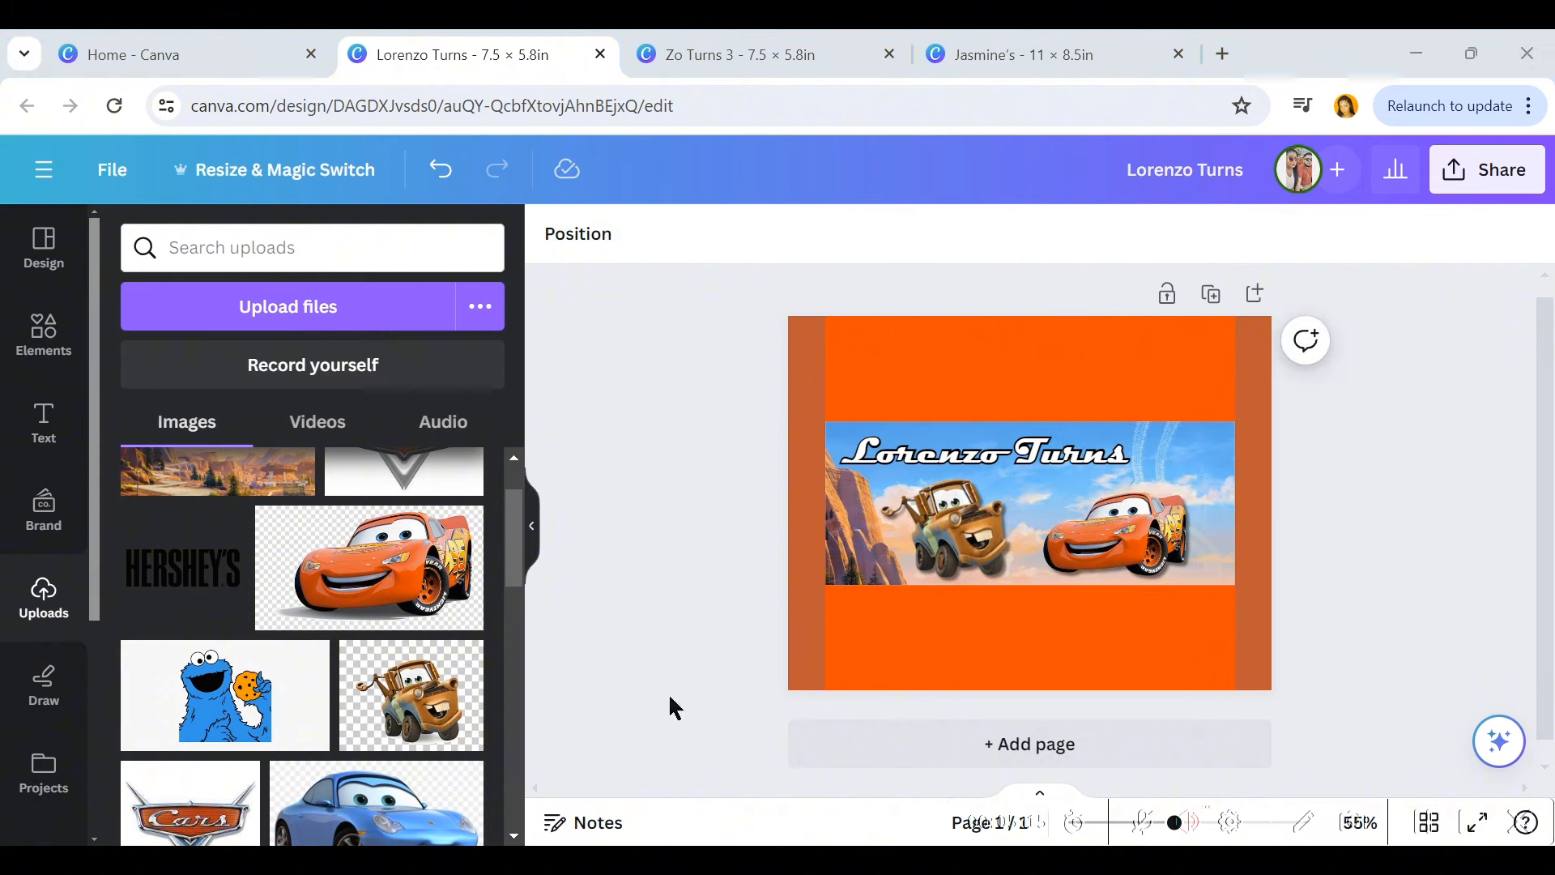
Step: Search the elements for "3 balloon" and add the gold number 3 balloon graphic
left_click(44, 336)
left_click(154, 250)
type("3 b")
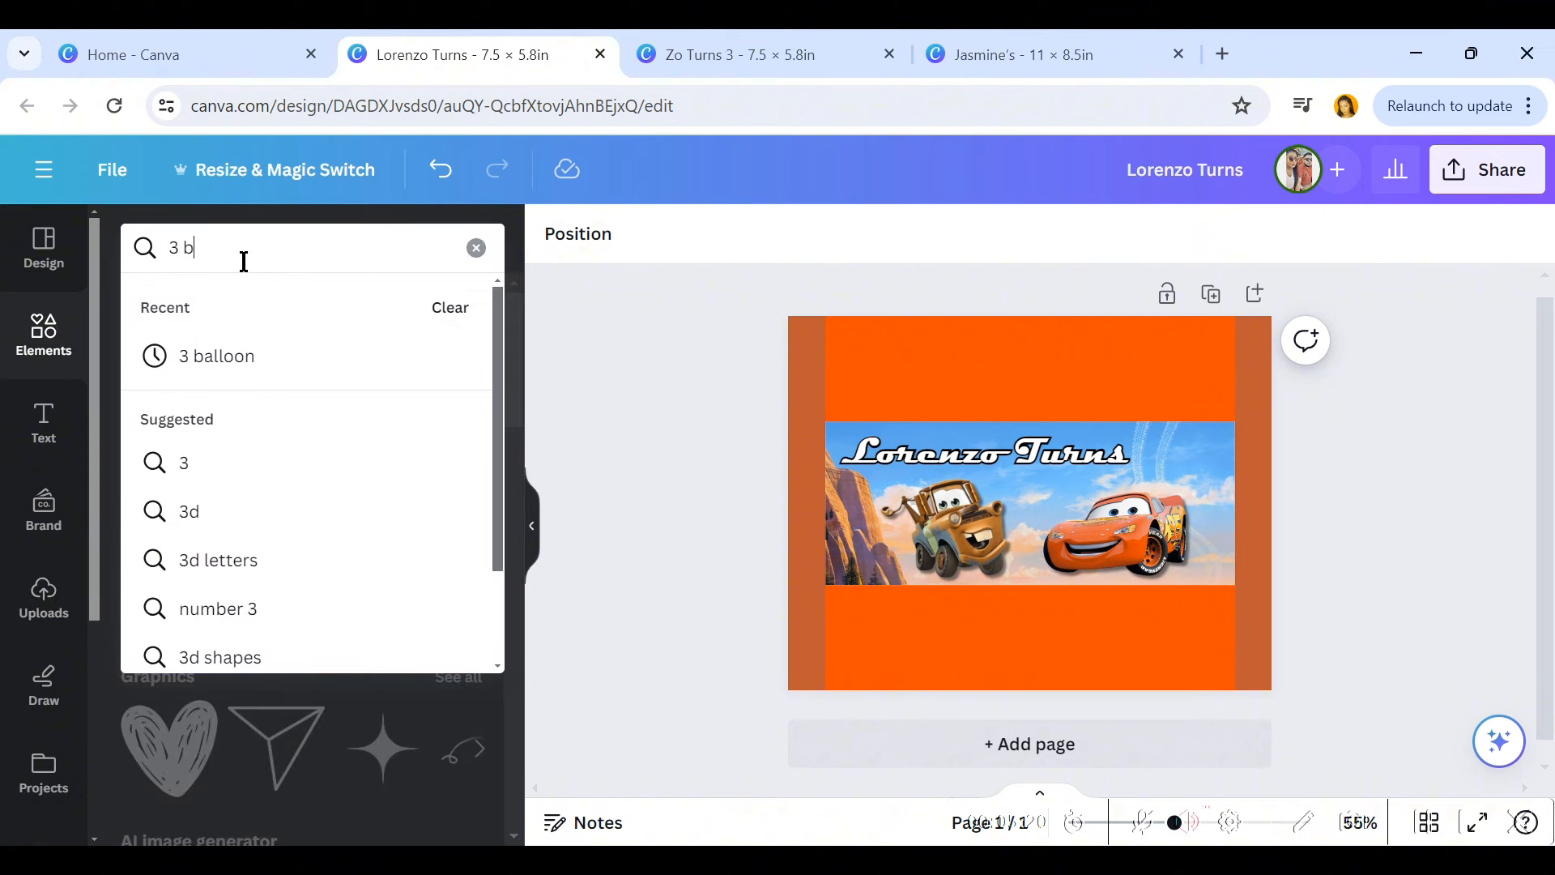
type("alloon")
key("Return")
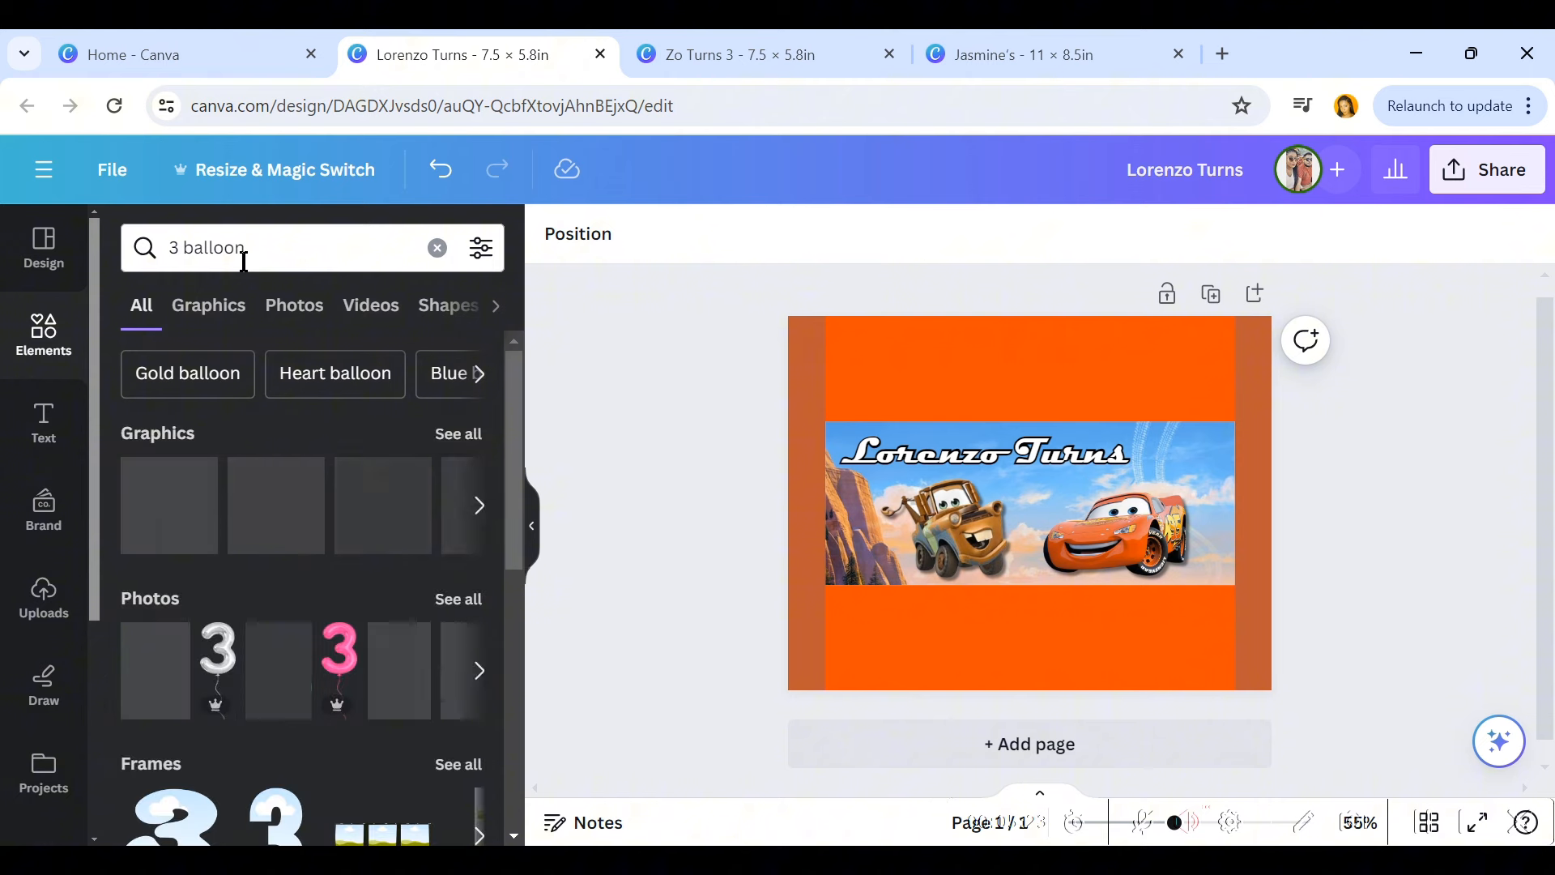
left_click(364, 531)
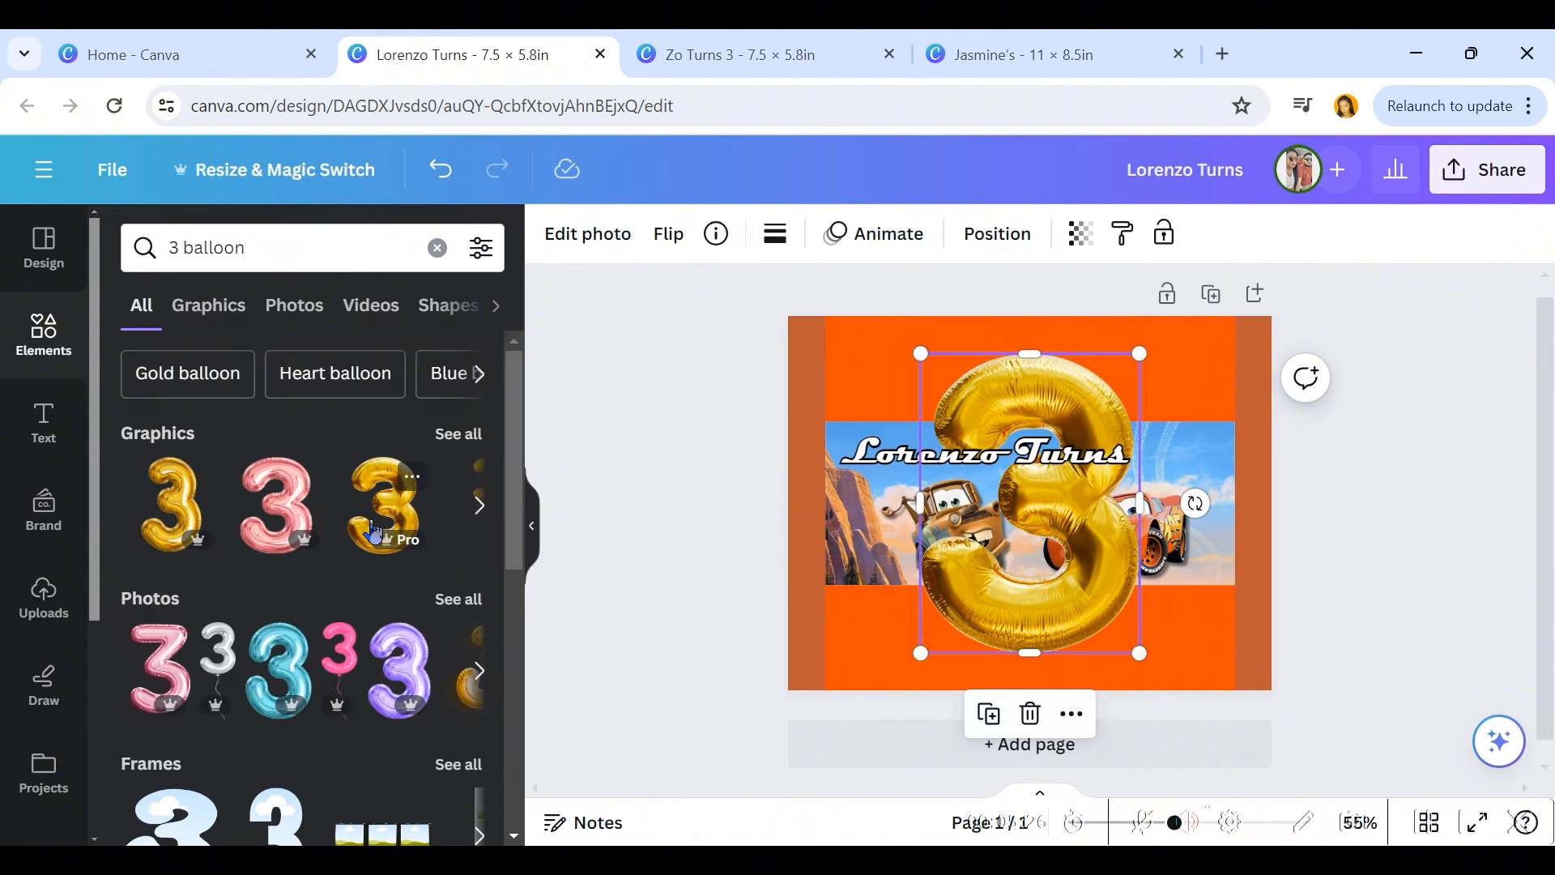
Step: Shrink the gold 3 balloon to title height, place it after the banner title, and tilt it slightly clockwise
left_click_drag(1101, 603, 1179, 583)
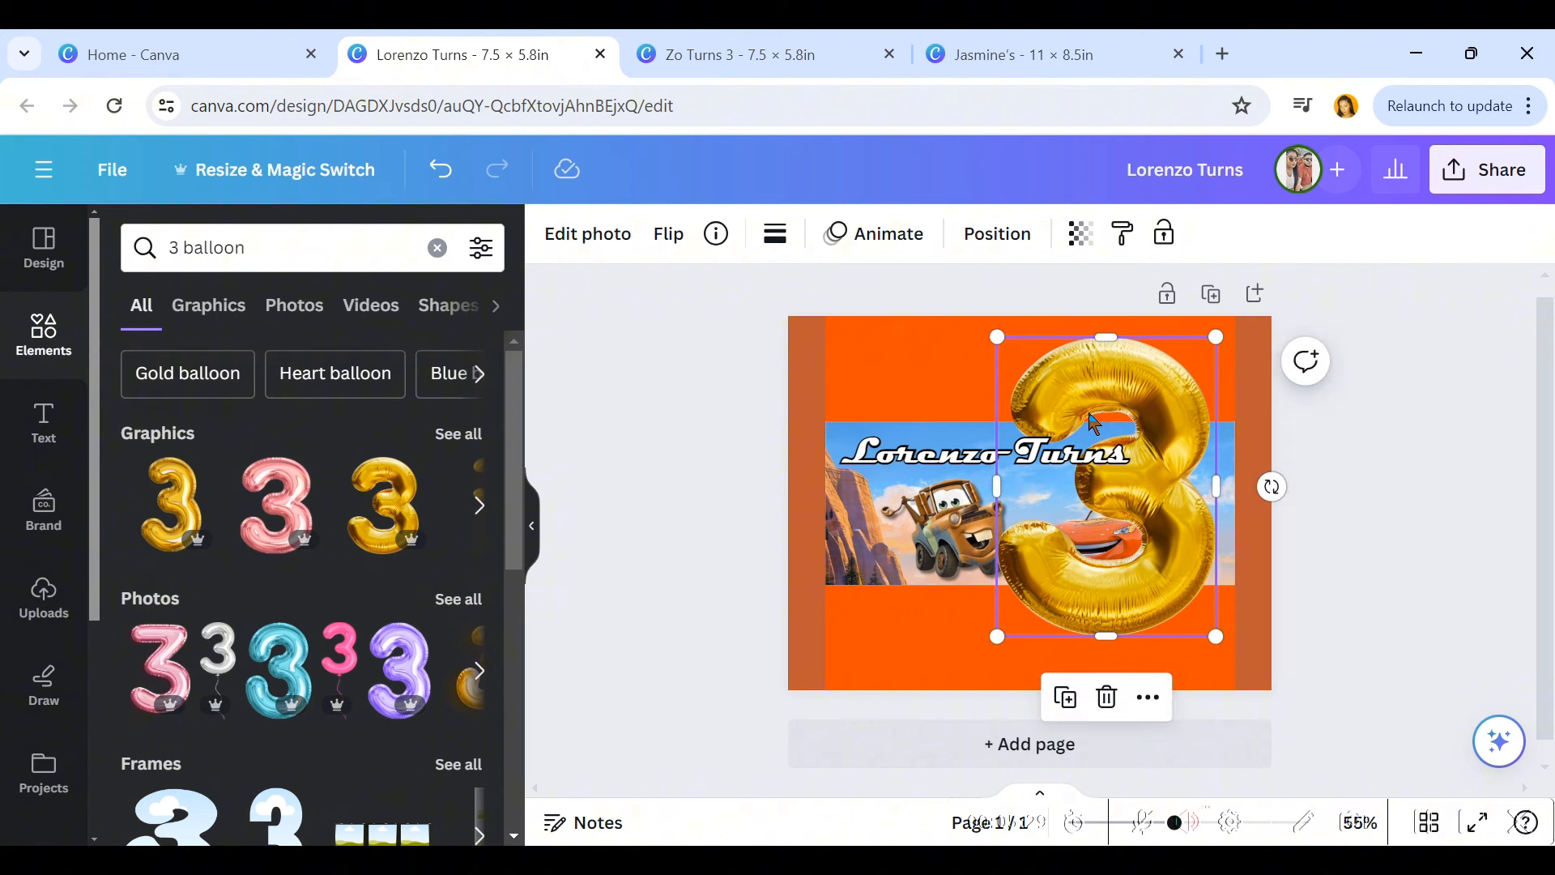
left_click_drag(1001, 337, 1173, 467)
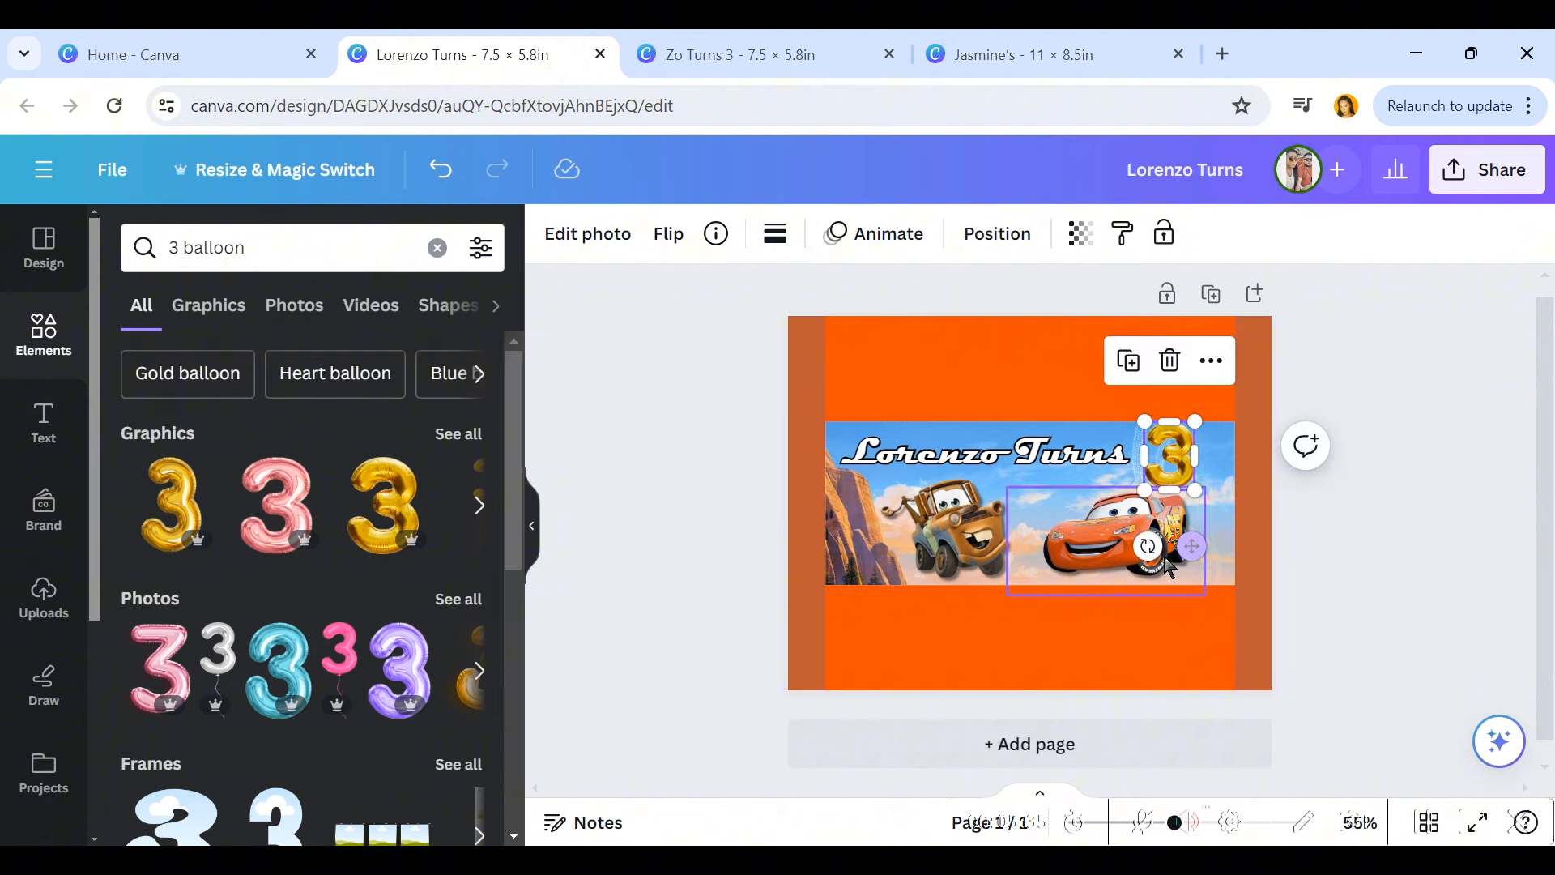
left_click_drag(1149, 545, 1128, 540)
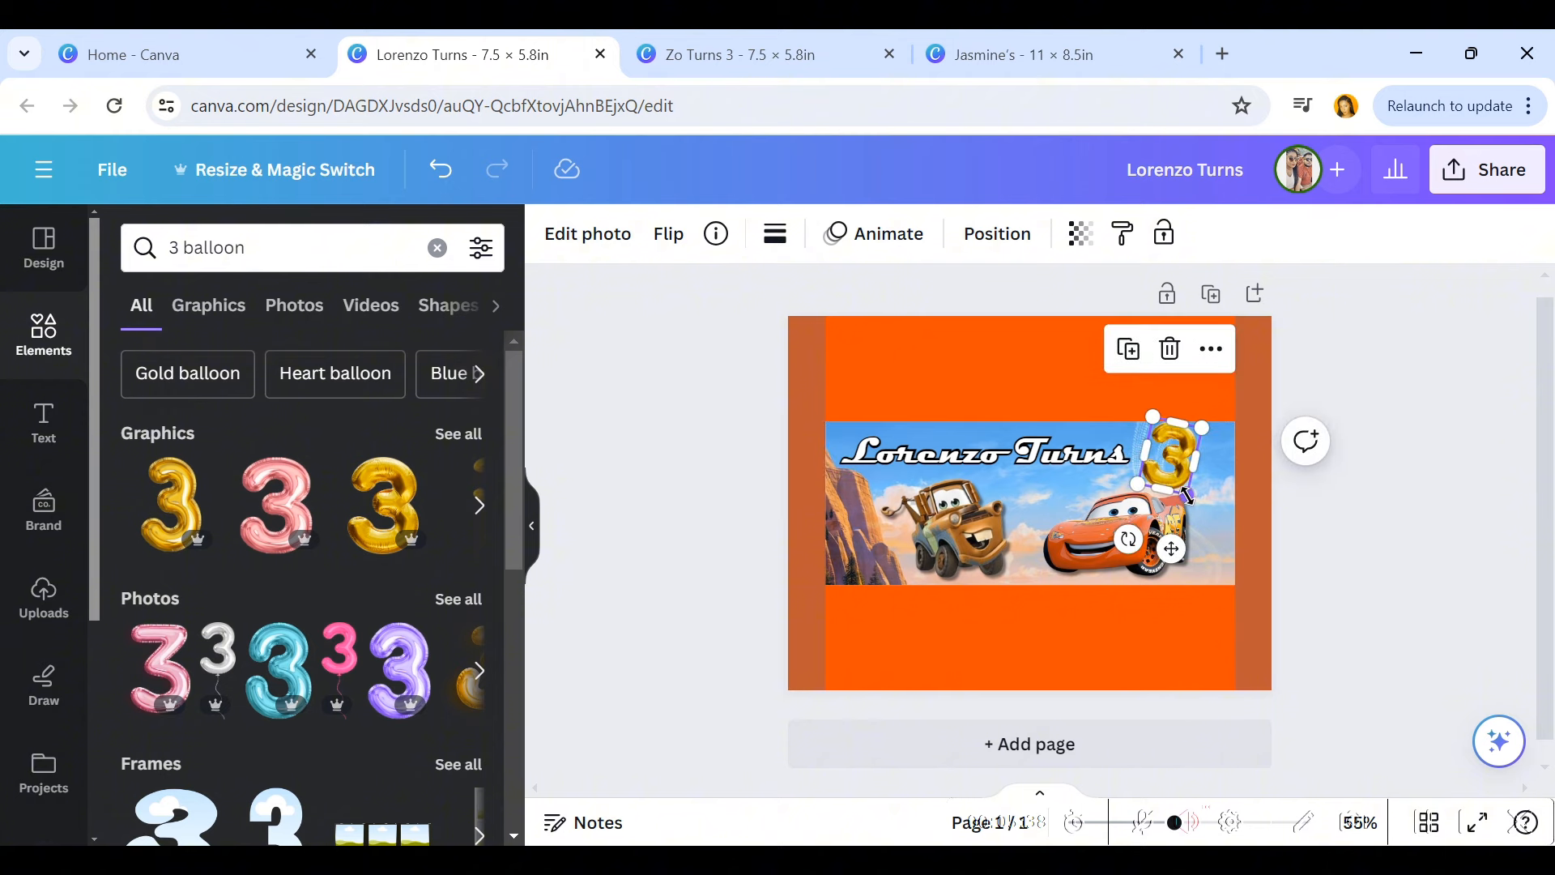
mouse_move(1187, 496)
left_mouse_down()
mouse_move(1188, 454)
mouse_move(1149, 480)
mouse_move(1167, 485)
left_mouse_up()
Step: Widen the banner title text and move the gold 3 balloon into the banner's upper right corner
left_click(1098, 462)
left_click(1197, 457)
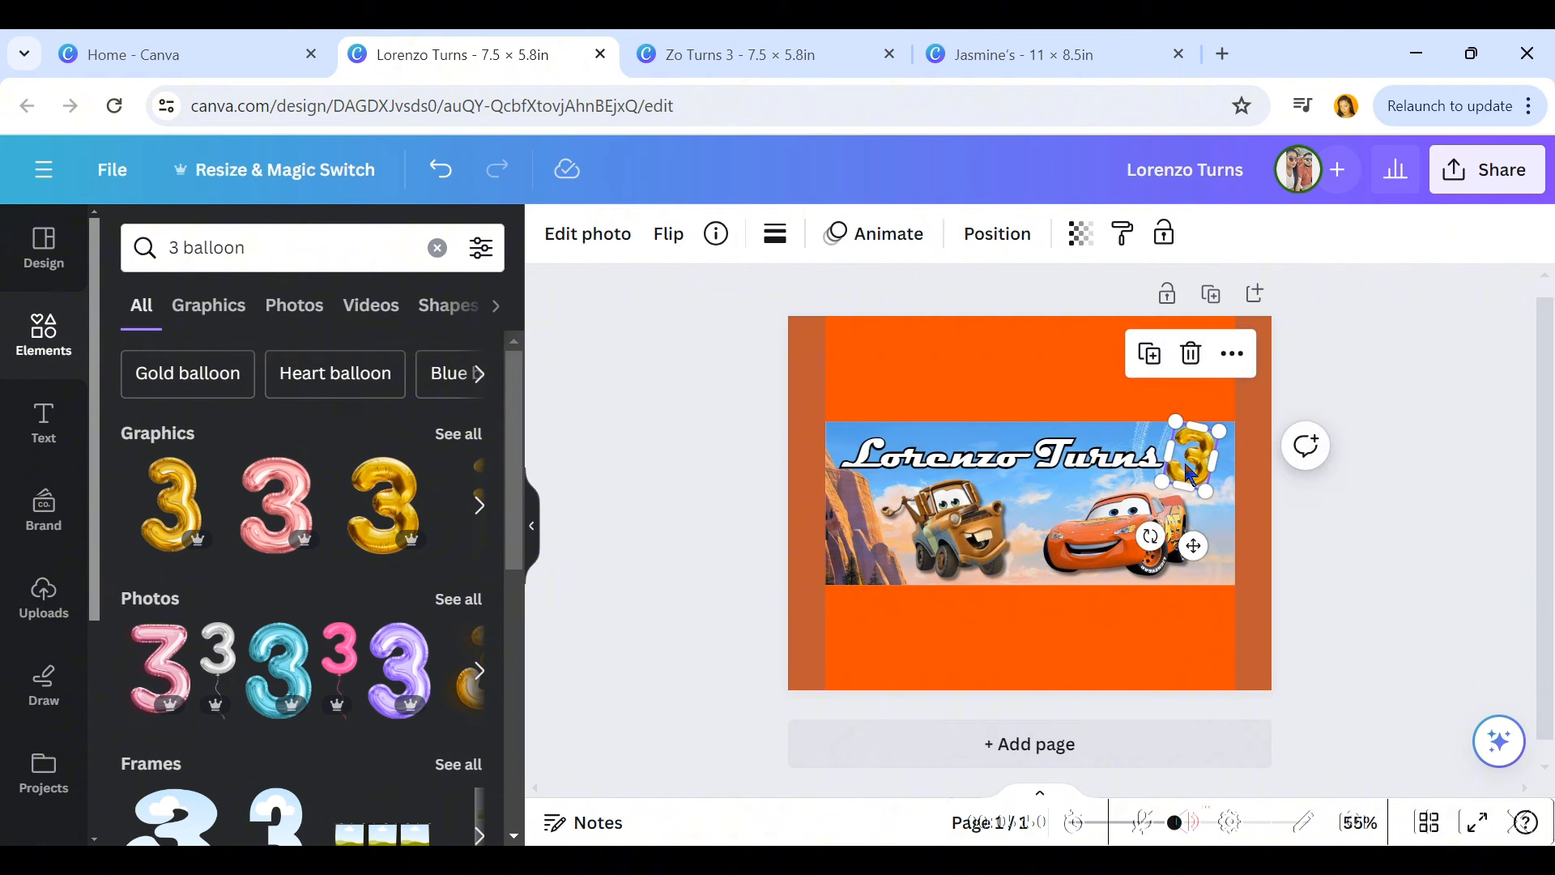
left_click(1437, 526)
Step: Search the graphics for "racing check" and add the thin black-and-white checkered strip
triple_click(232, 246)
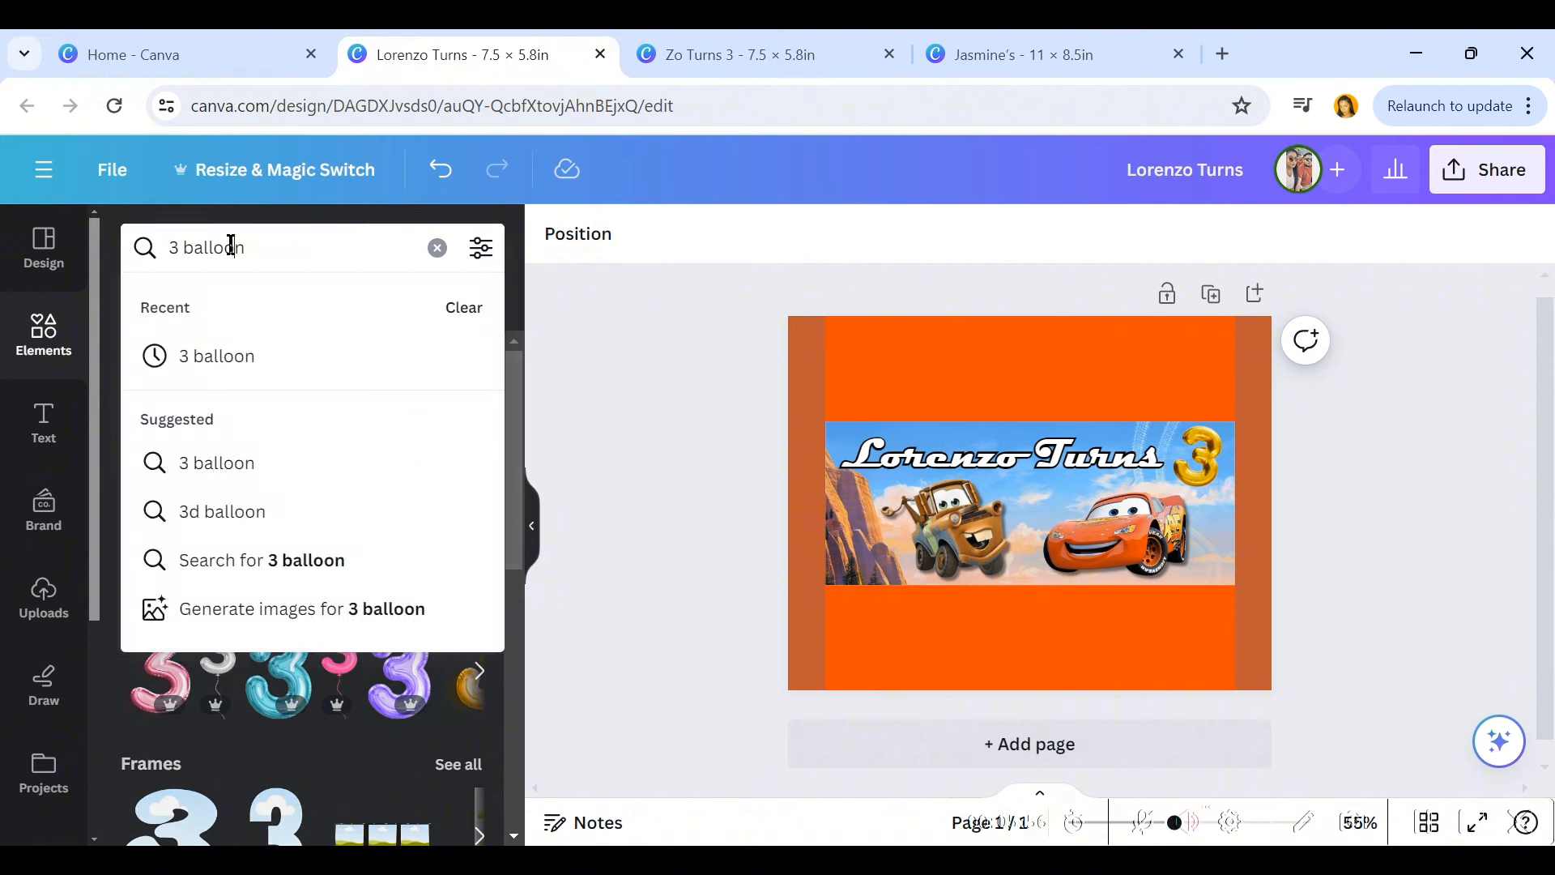
type("racing chexk")
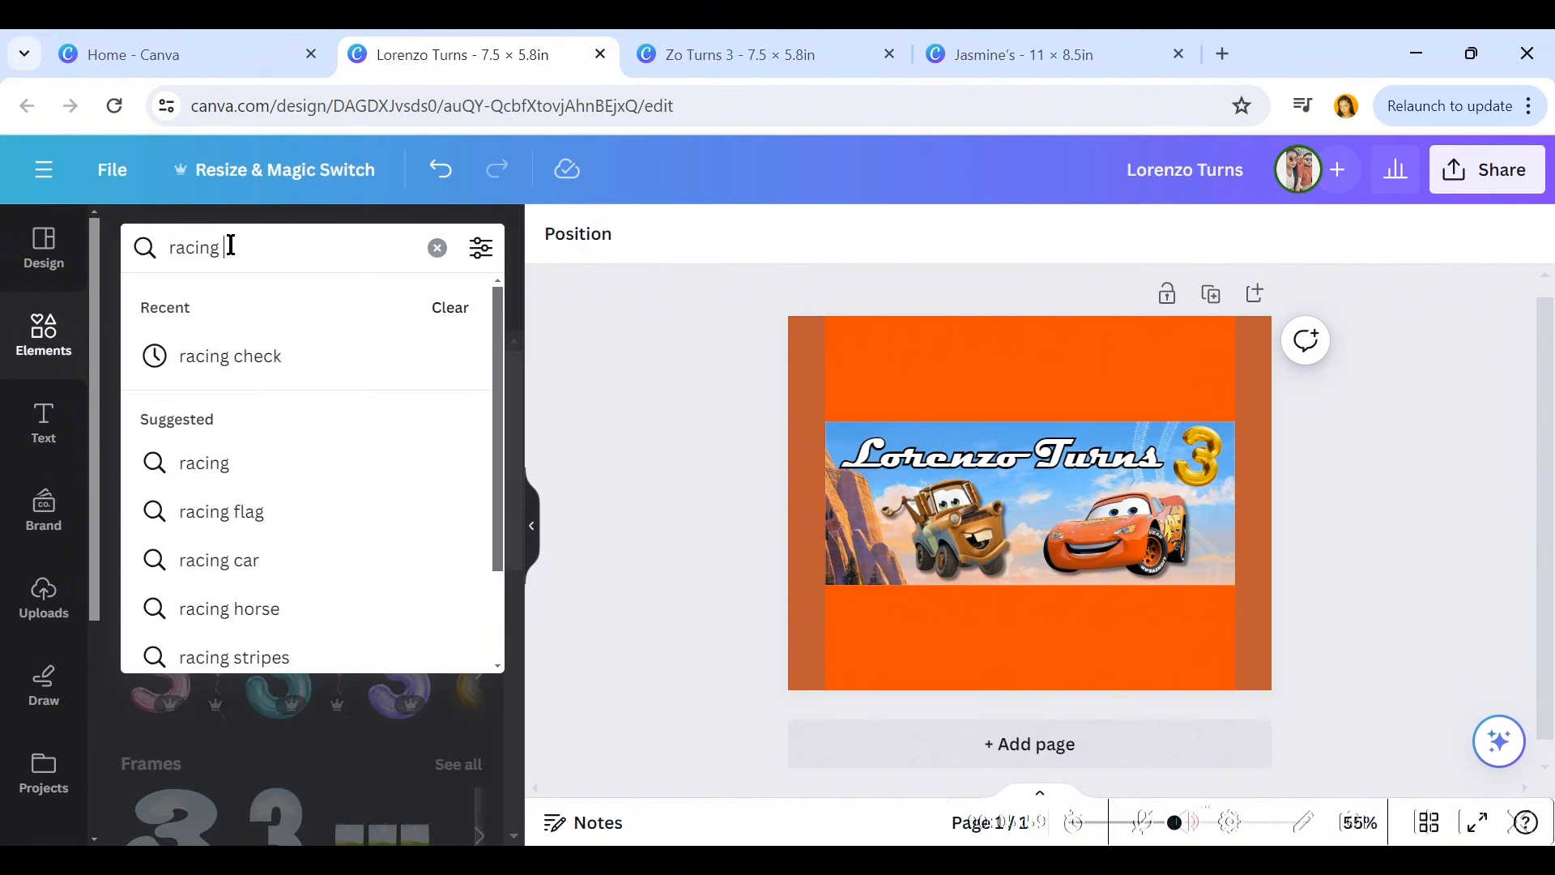
key("BackSpace")
key("BackSpace")
type("chec")
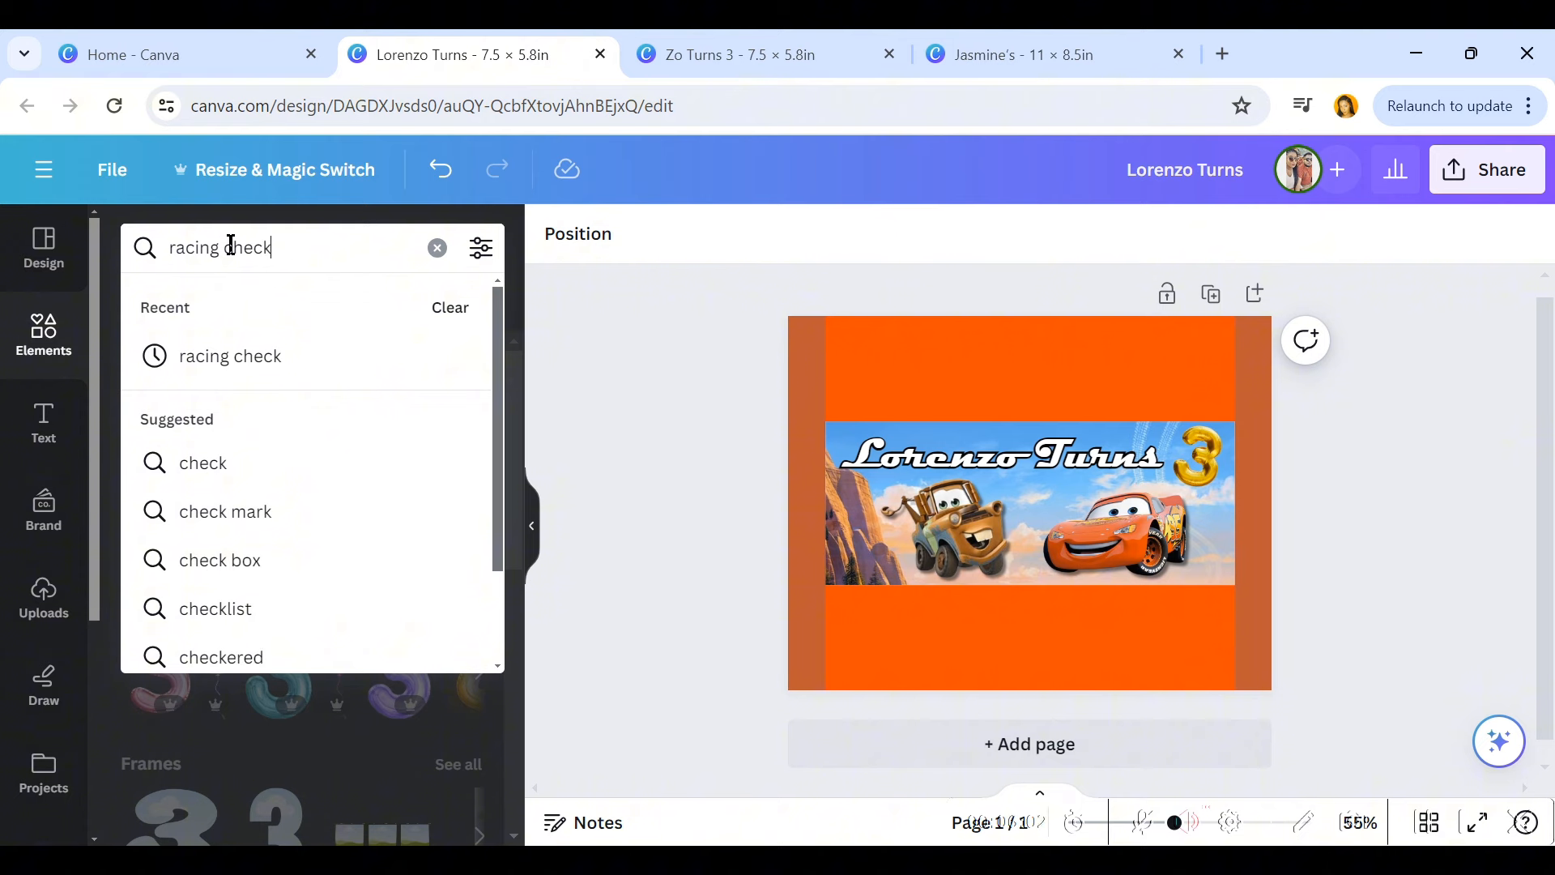
type("k")
key("Return")
left_click(213, 312)
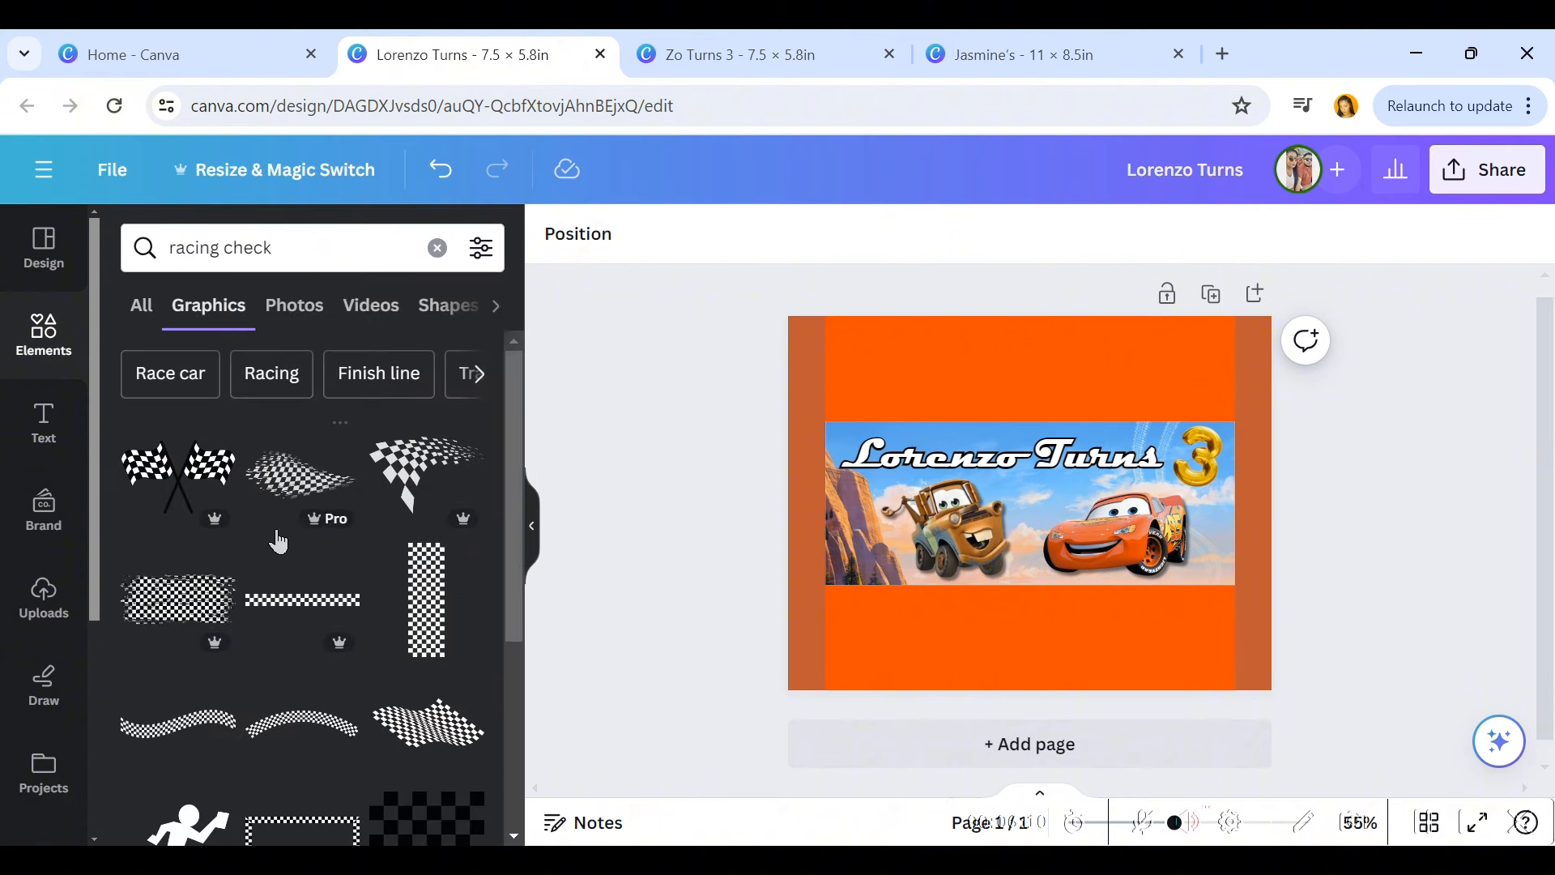
scroll(215, 590, "down", 15)
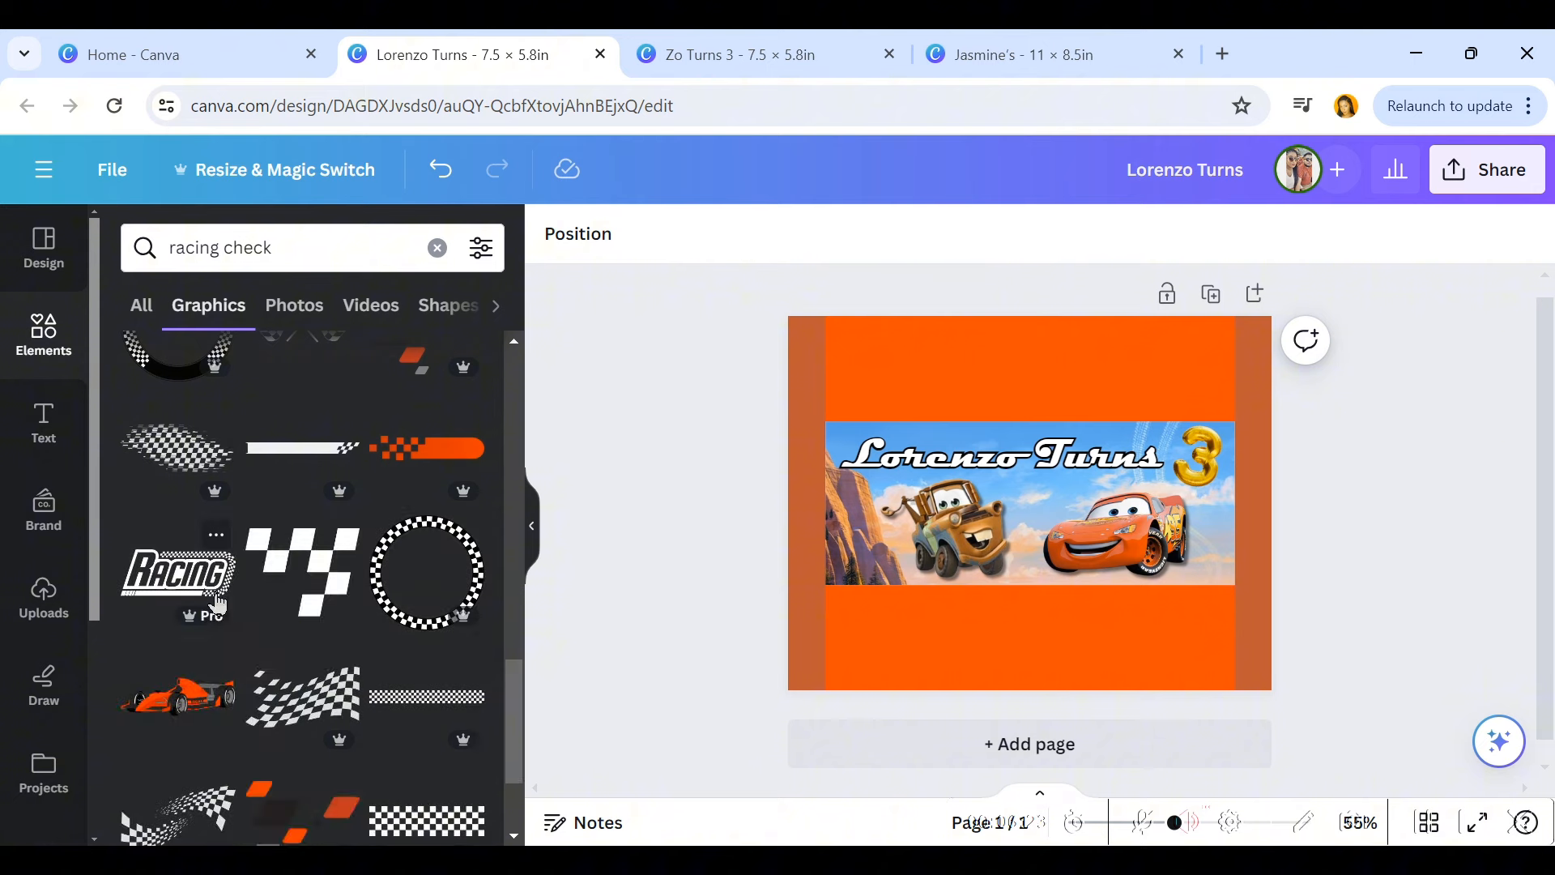
scroll(217, 603, "down", 2)
left_click(415, 562)
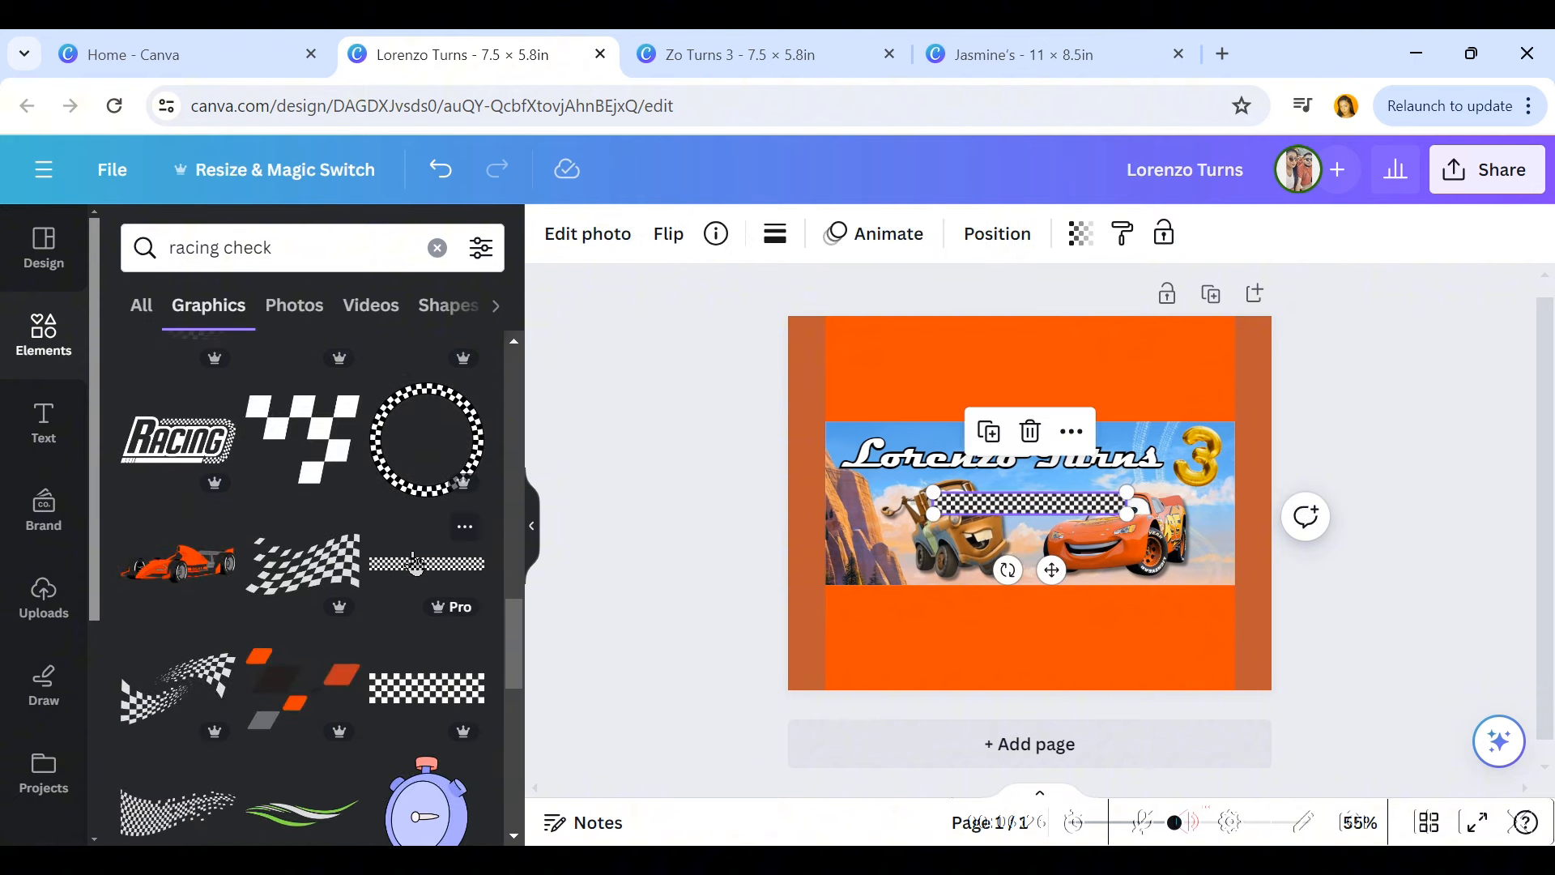
Step: Turn the checkered strip vertical and enlarge it to cover the darker band along the page's left edge
left_click_drag(1050, 567, 916, 444)
left_click_drag(883, 506, 821, 753)
left_click_drag(803, 647, 795, 648)
left_click(755, 654)
left_click(810, 640)
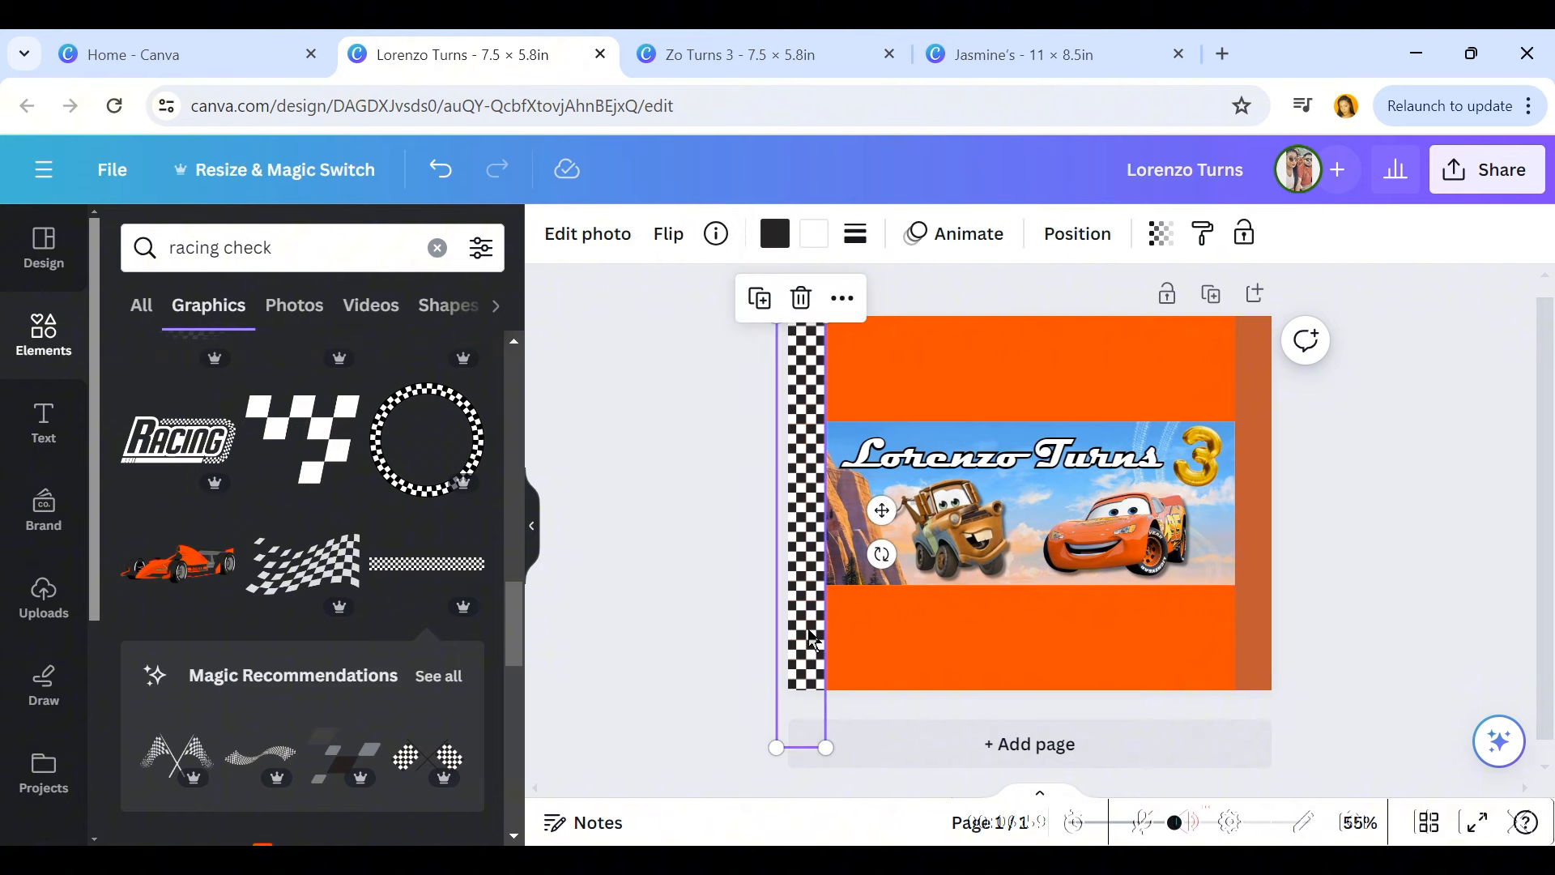
Step: Duplicate the vertical checkered strip and place the copy over the darker band along the page's right edge
left_click(758, 303)
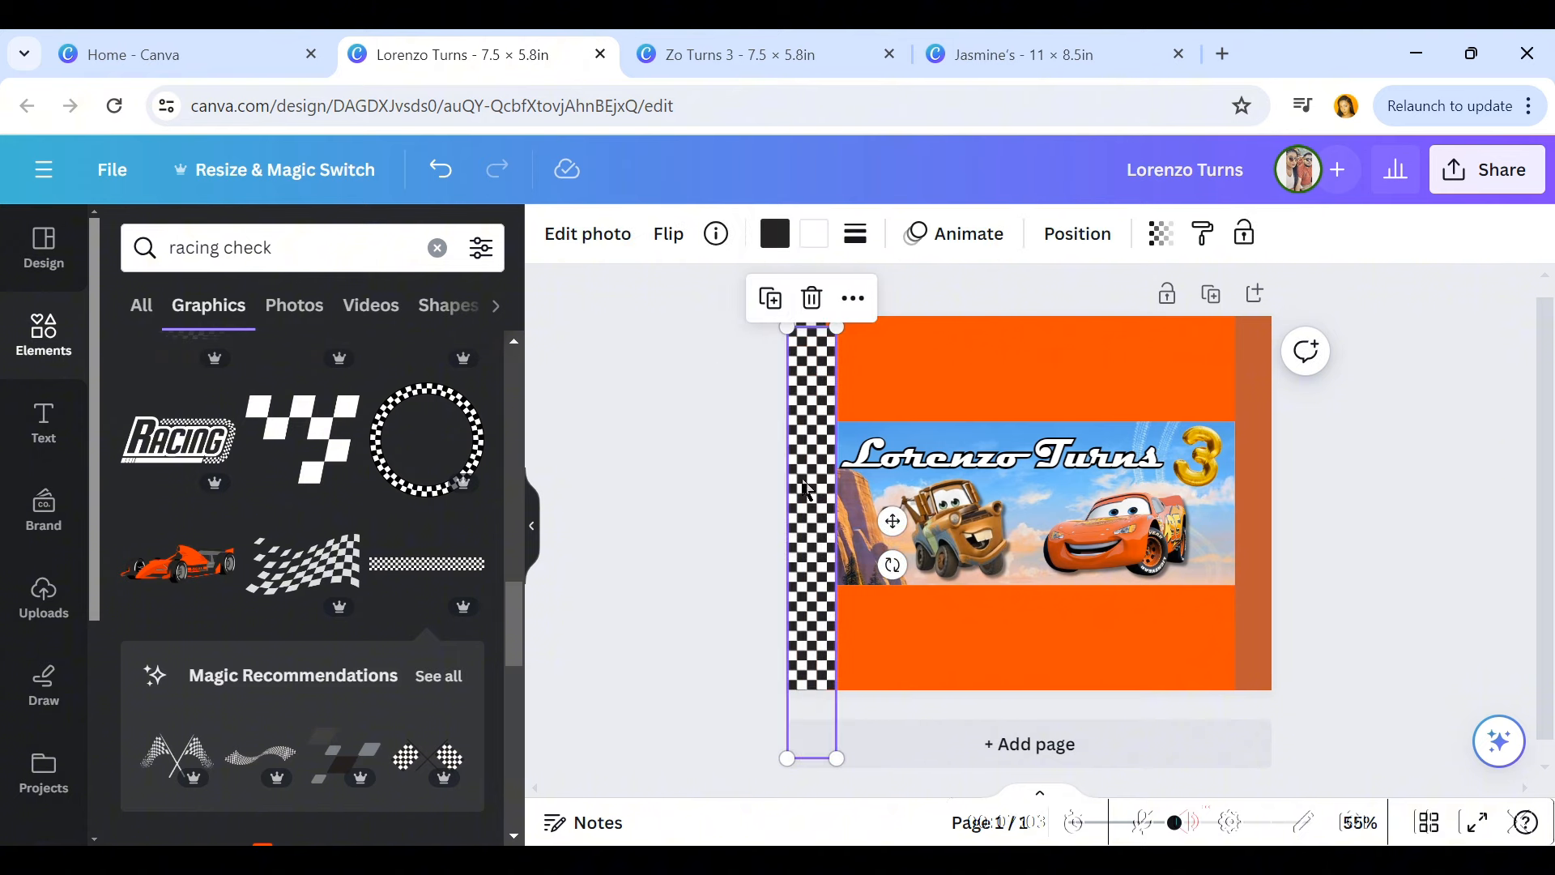
left_click_drag(805, 490, 1249, 475)
left_click(1370, 565)
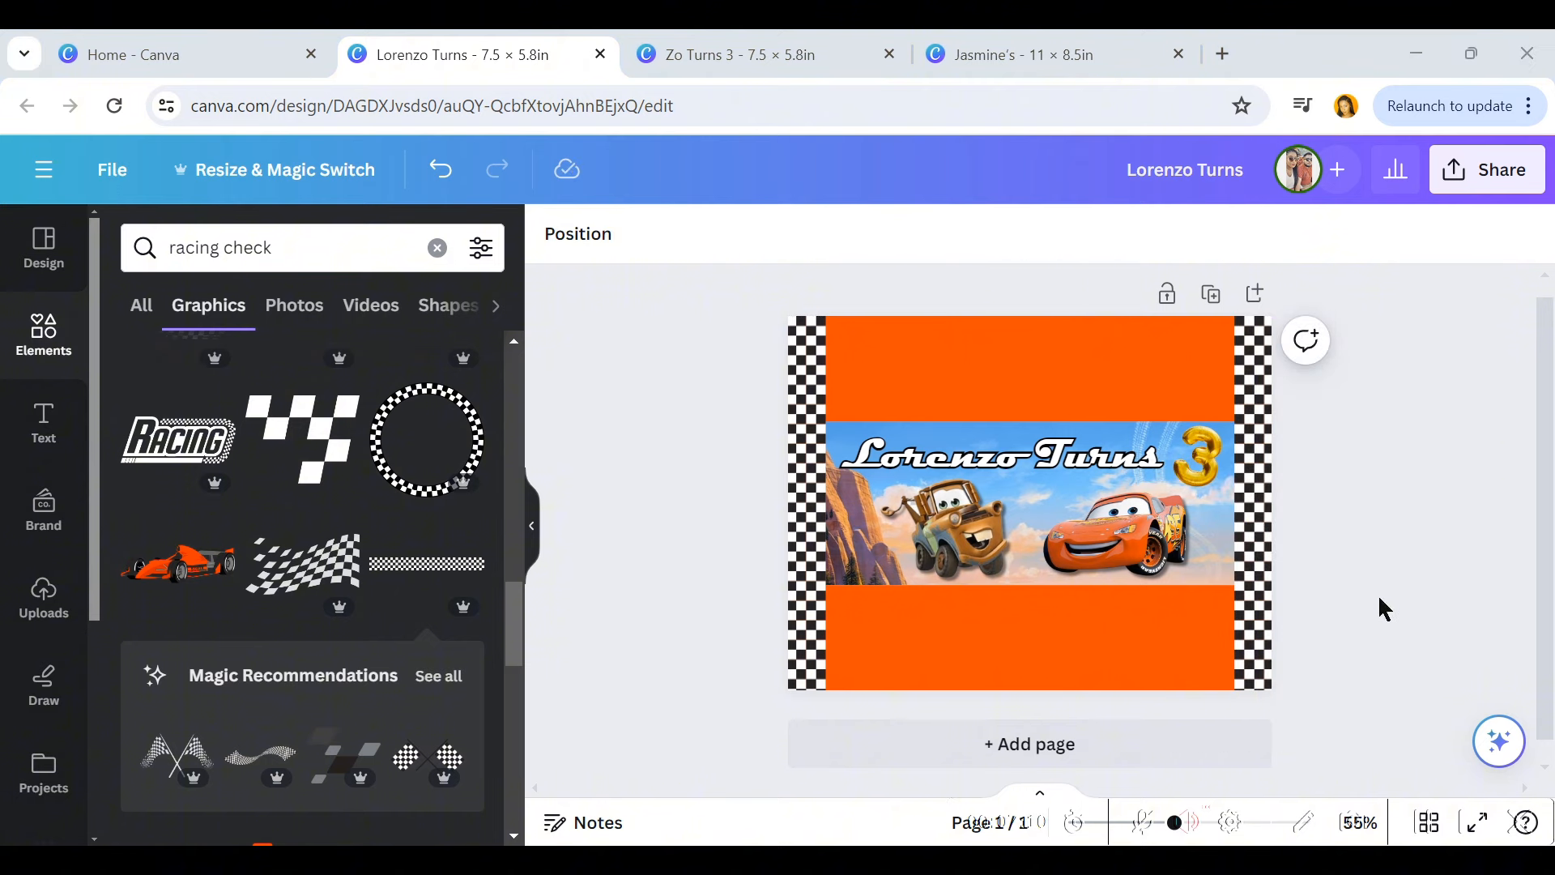
Step: Duplicate the banner title, move the copy into the upper orange panel and shrink its text to size 32.5
left_click(1074, 469)
left_click(1044, 371)
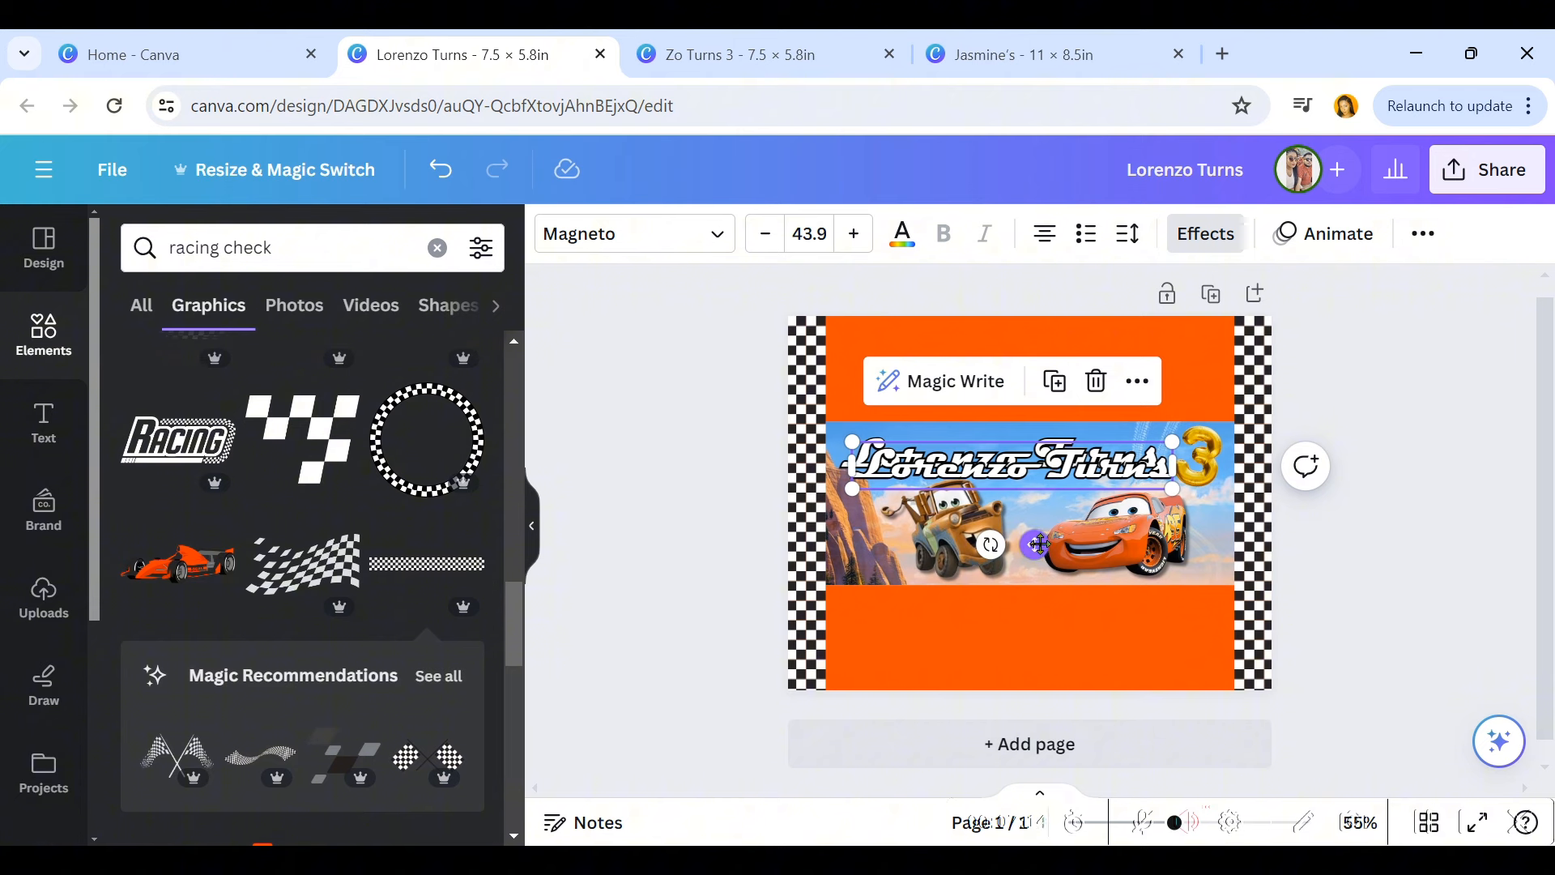
left_click_drag(1040, 544, 1049, 452)
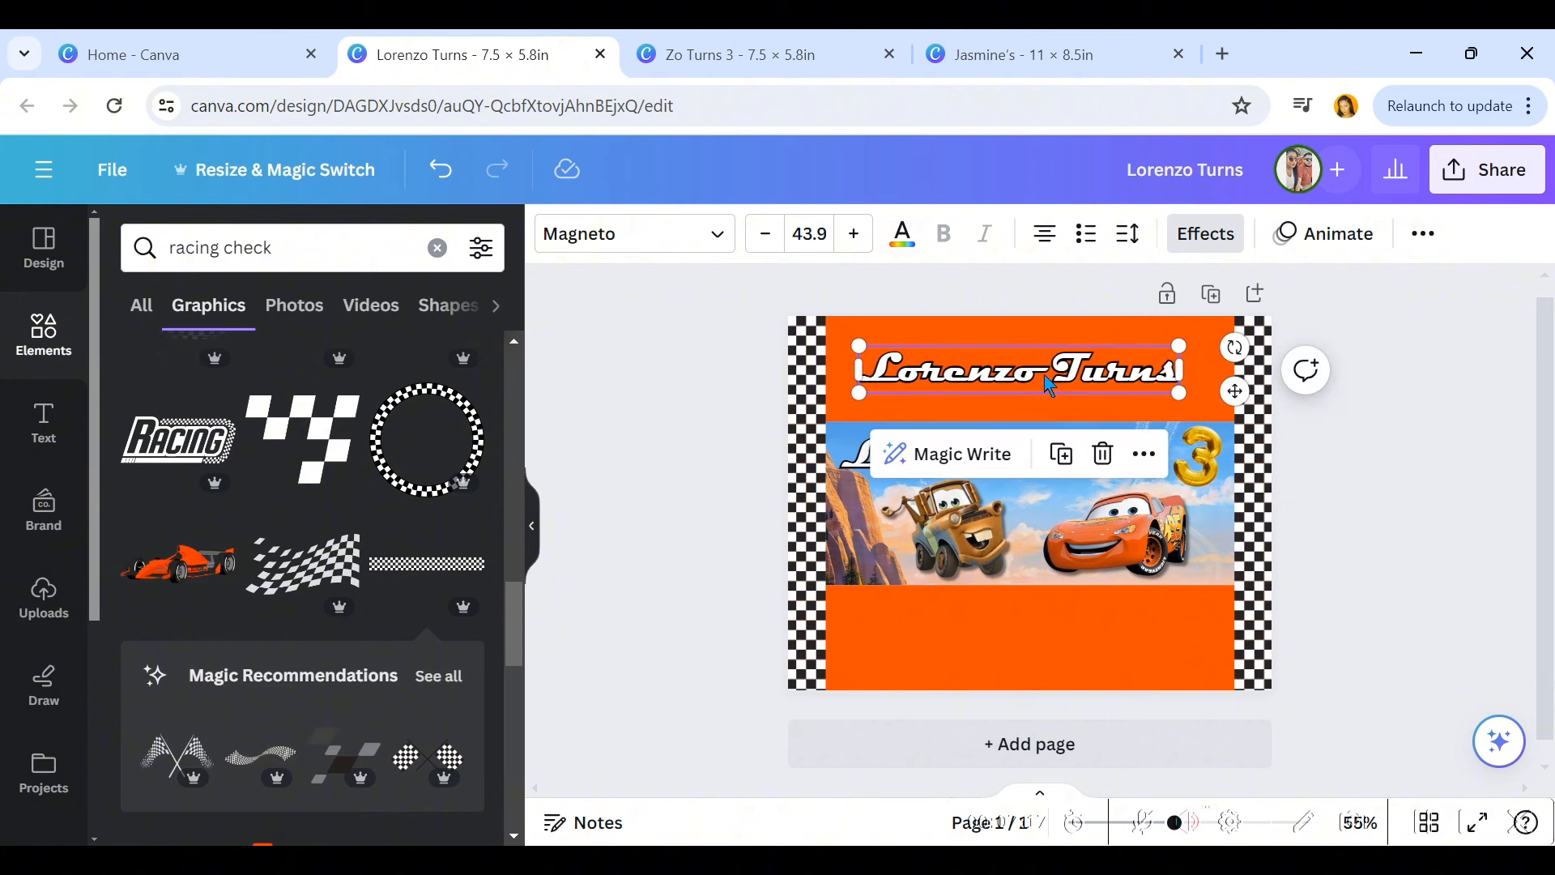
left_click_drag(1179, 403, 1100, 382)
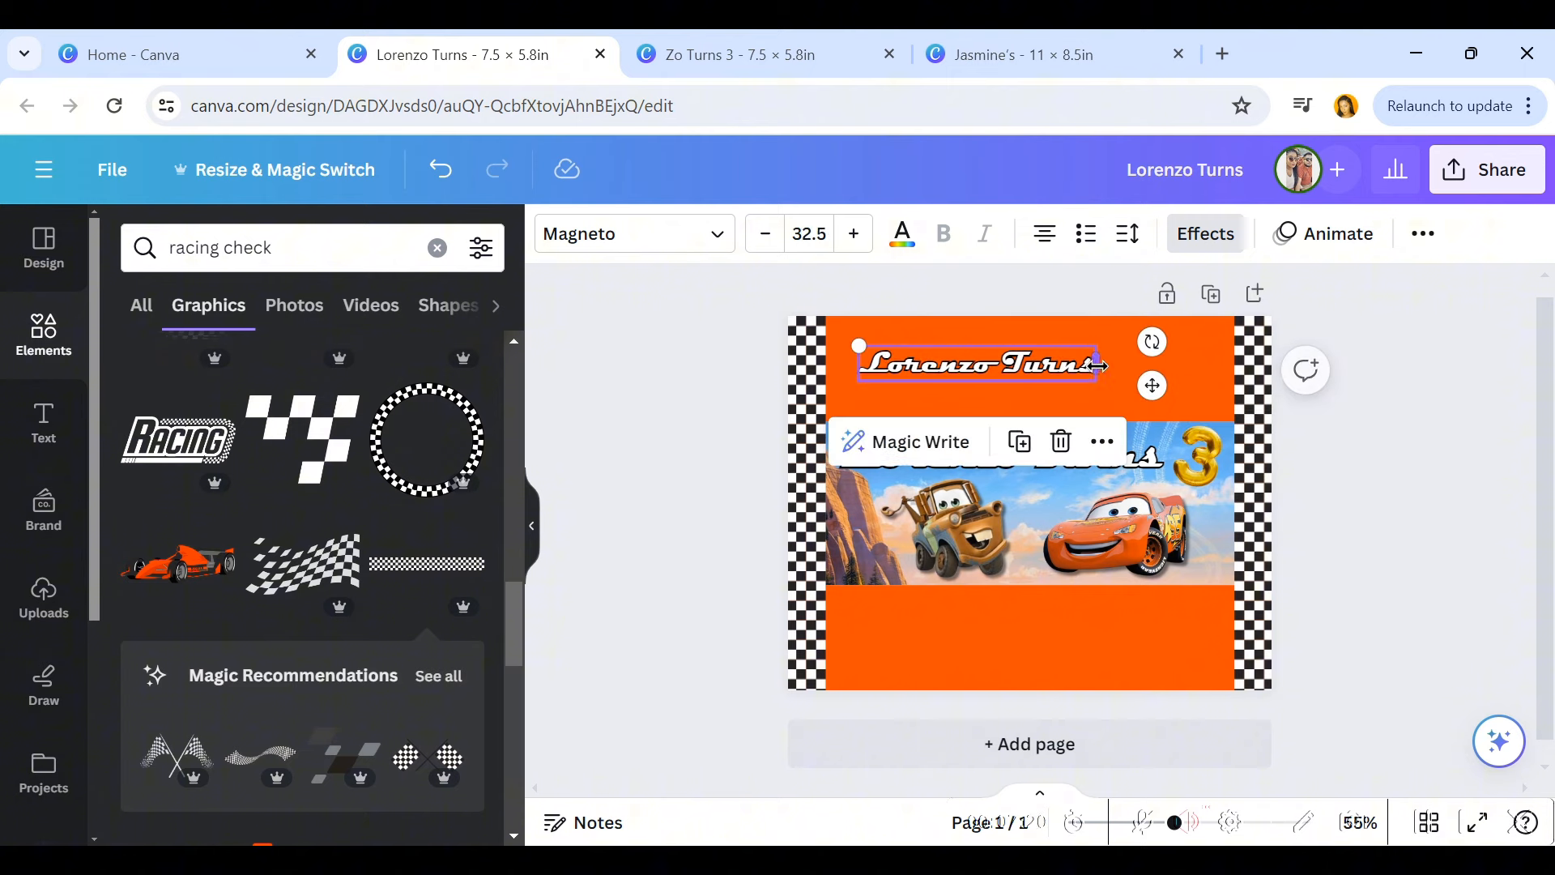
Step: Replace the copied title's text in the upper orange panel with "Thanks for celebrating with us!"
double_click(1070, 362)
left_click(1070, 362)
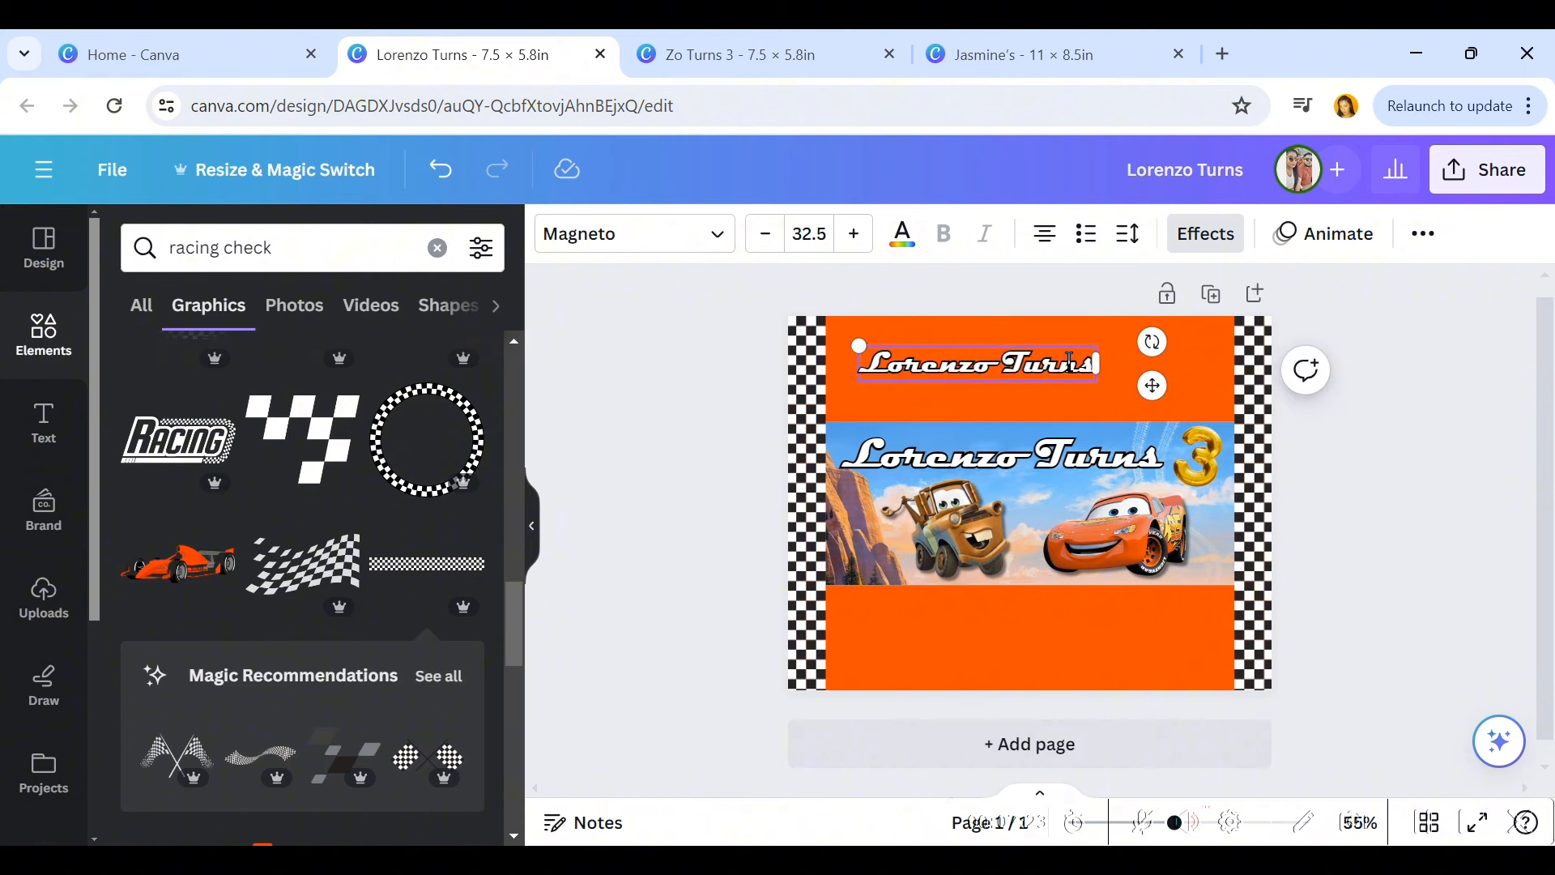
key("BackSpace")
key("BackSpace")
key("BackSpace")
key("BackSpace")
key("BackSpace")
key("BackSpace")
key("BackSpace")
key("BackSpace")
key("BackSpace")
key("BackSpace")
key("BackSpace")
key("BackSpace")
key("BackSpace")
type("T")
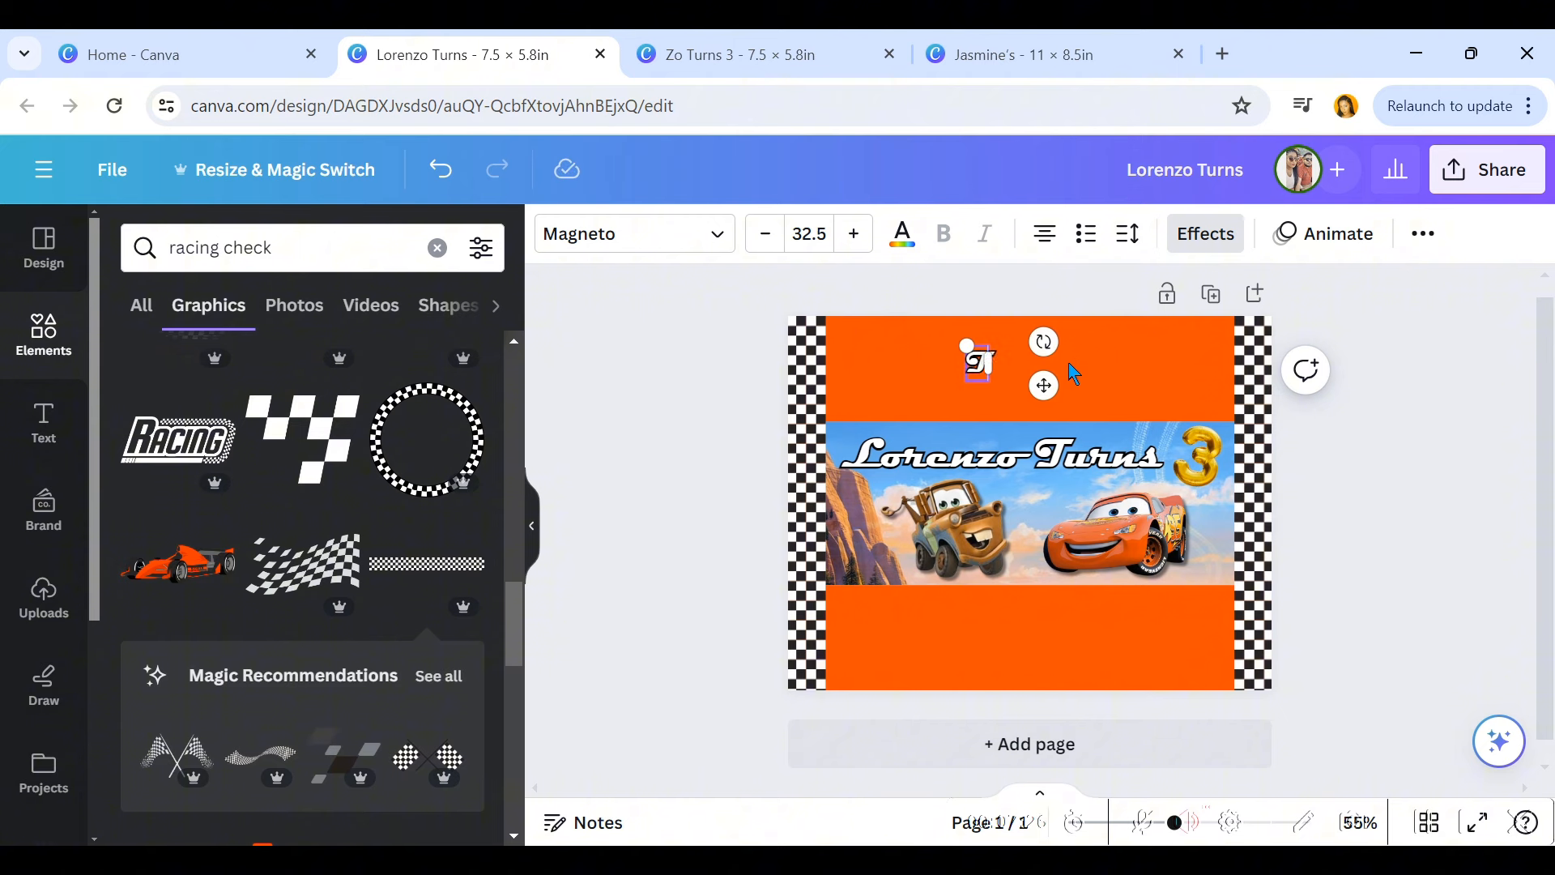
type("hanks")
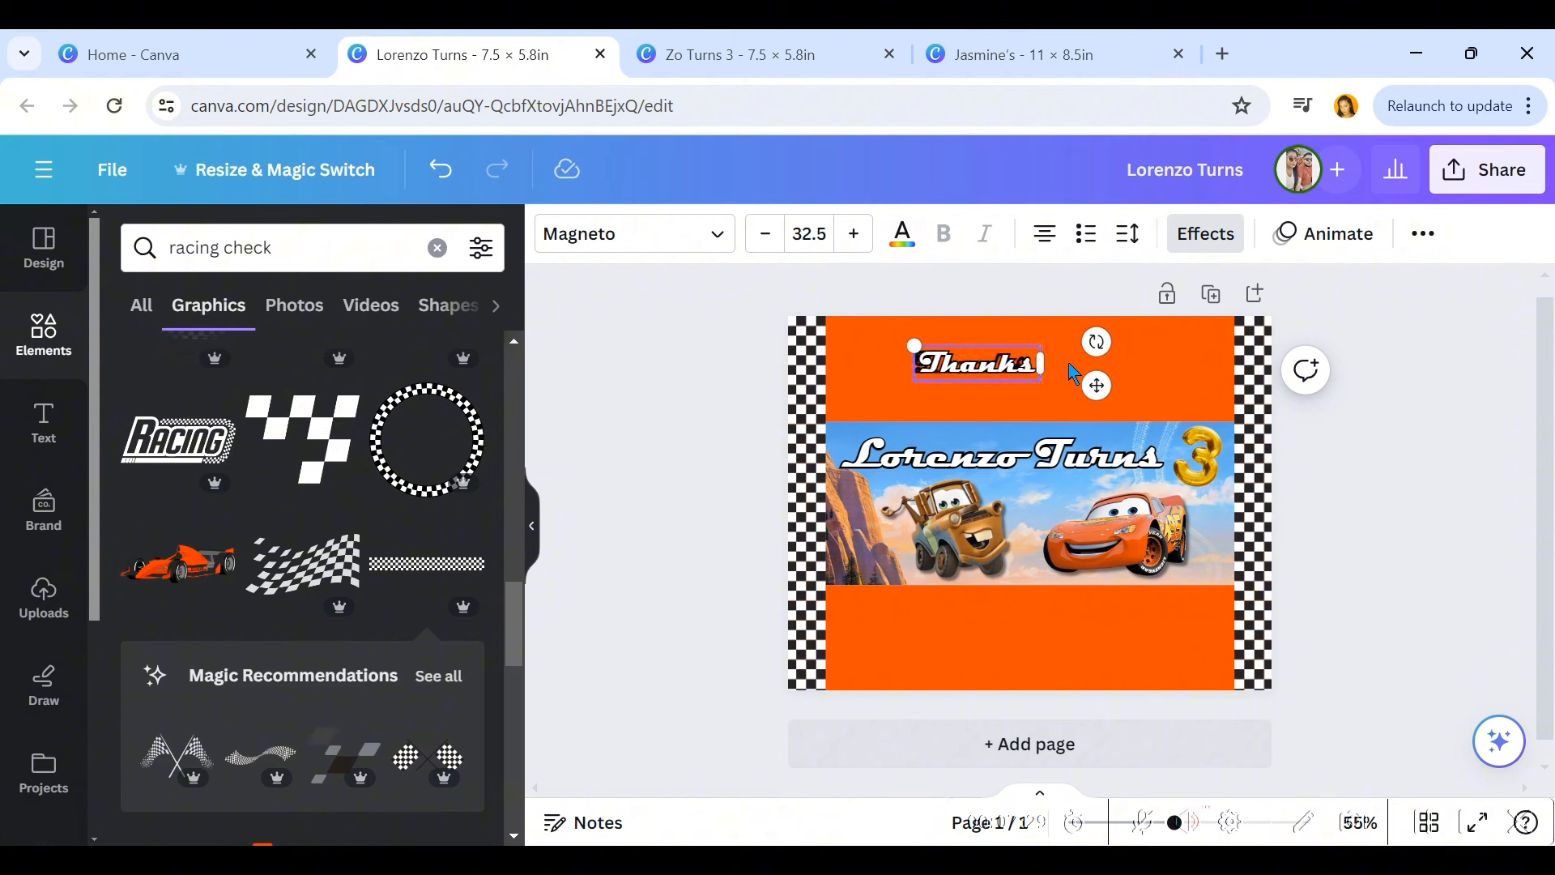
type(" for celebrati")
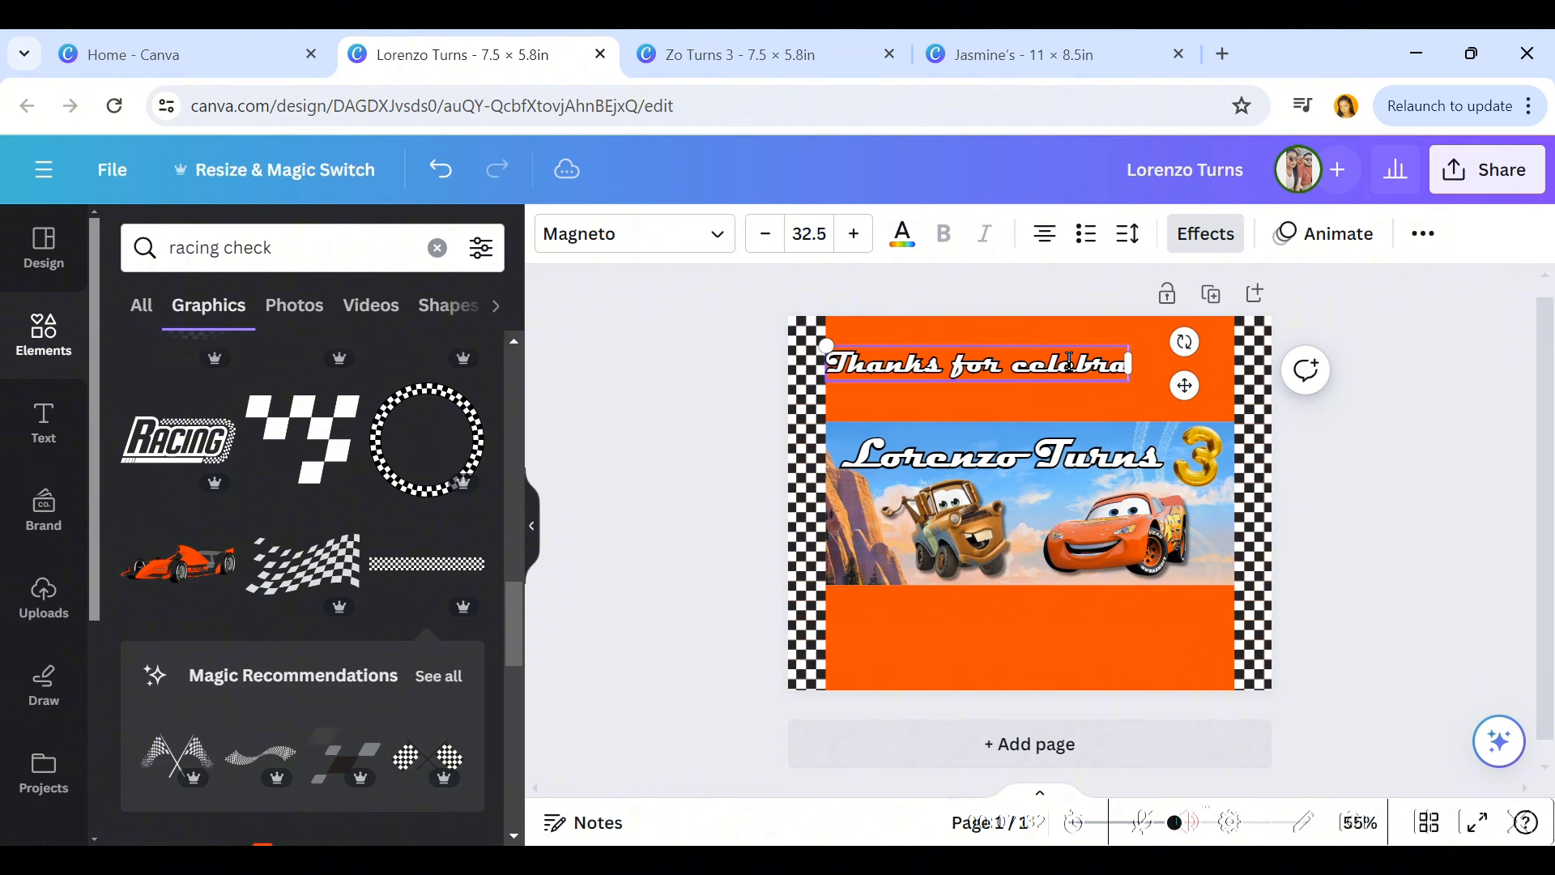
type("ng with us!")
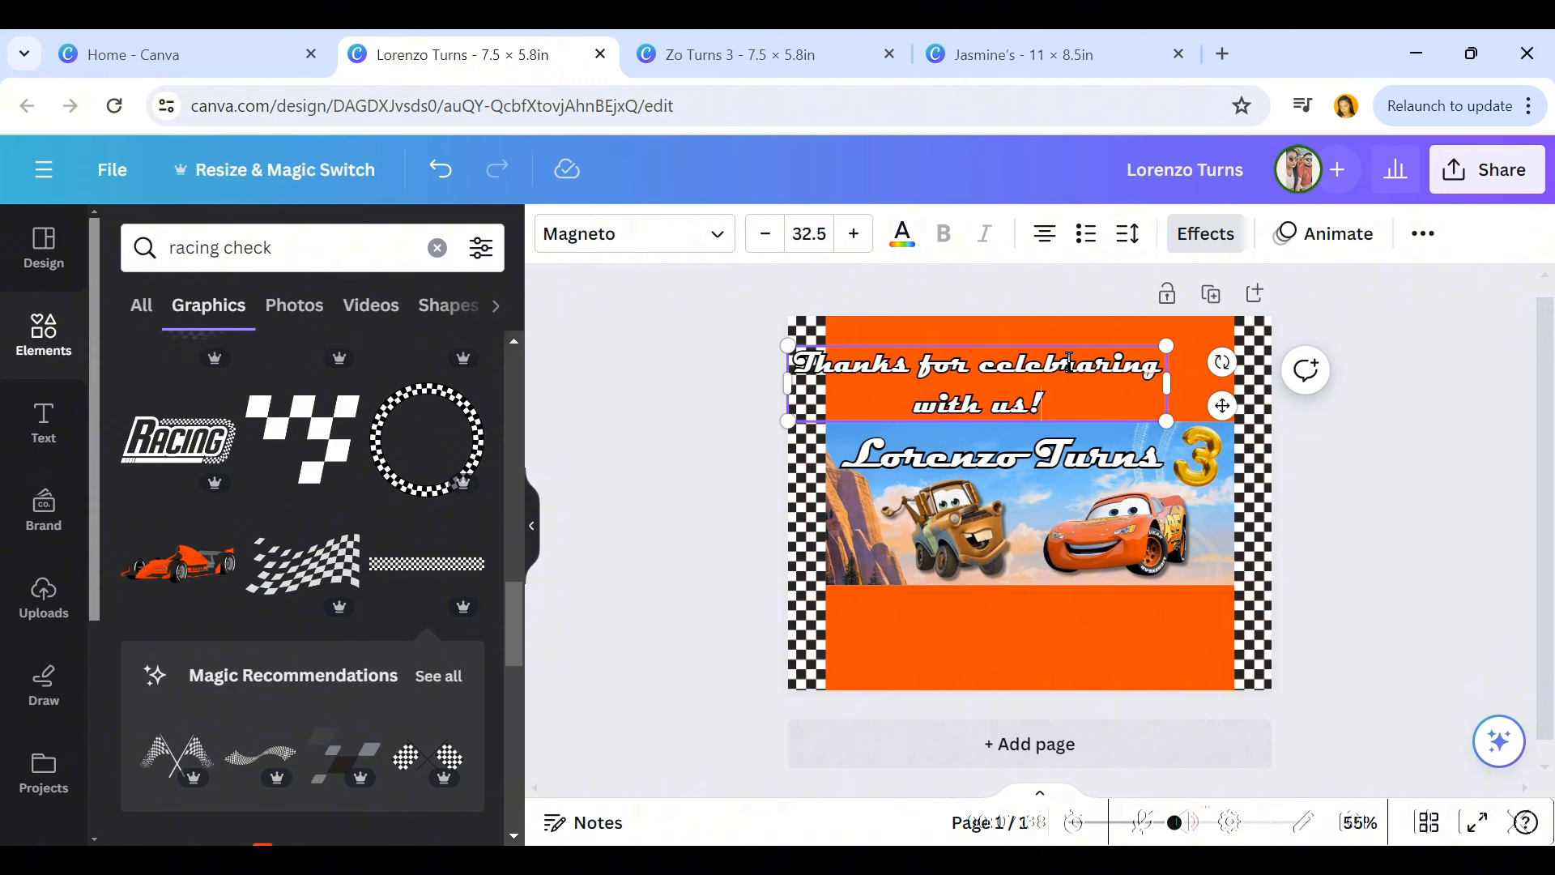
Step: Turn the thank-you text upside down, shrink it to size 29.8 and center it in the upper orange panel
left_click_drag(1219, 397, 925, 400)
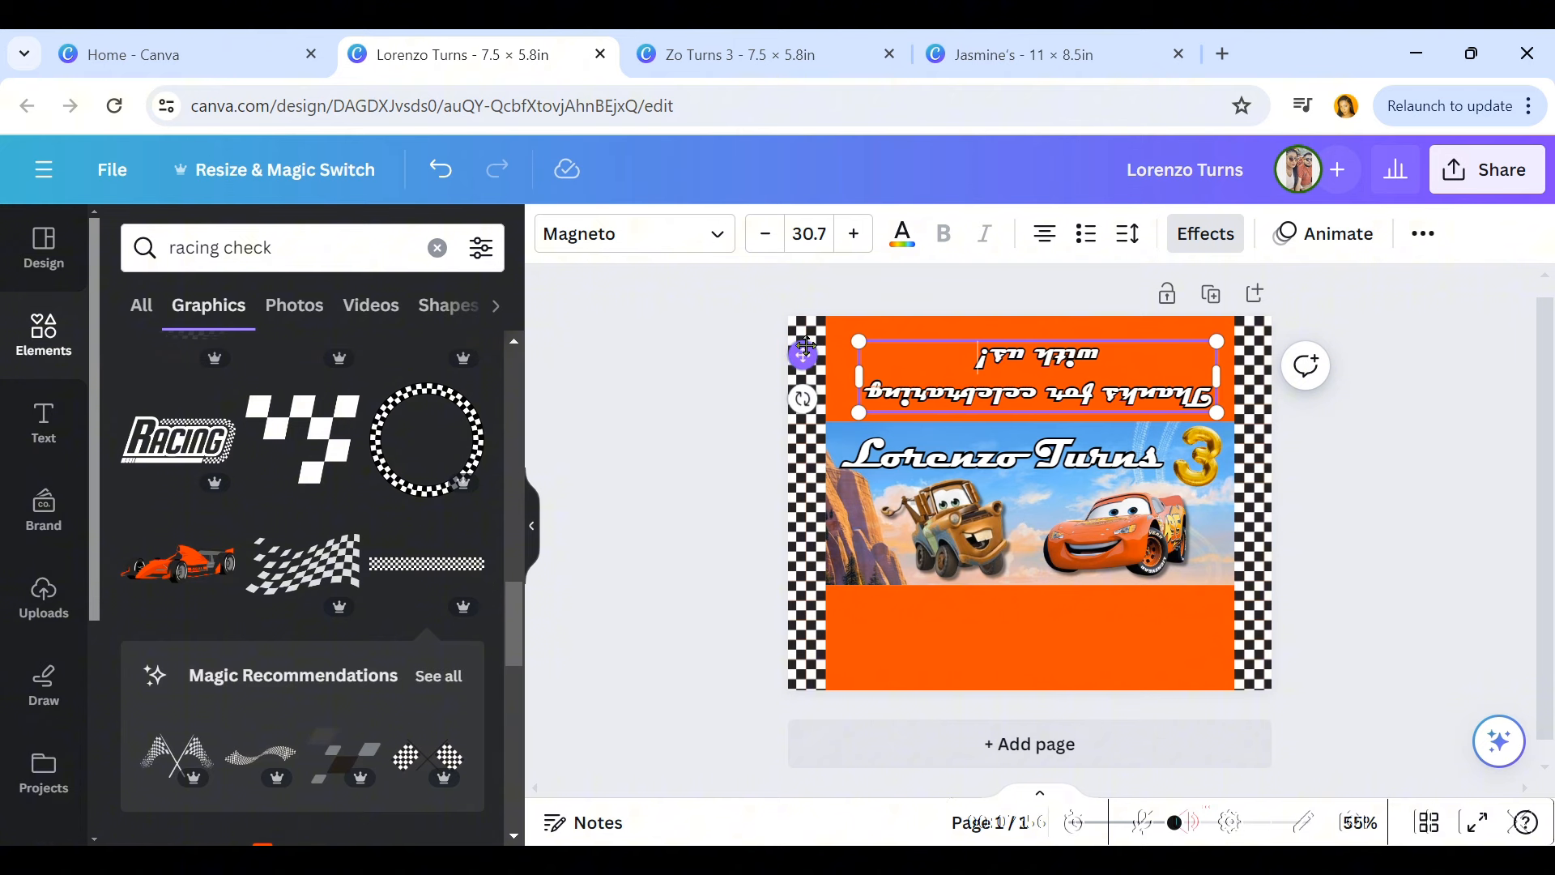
mouse_move(806, 340)
left_mouse_down()
mouse_move(785, 338)
mouse_move(795, 355)
left_mouse_up()
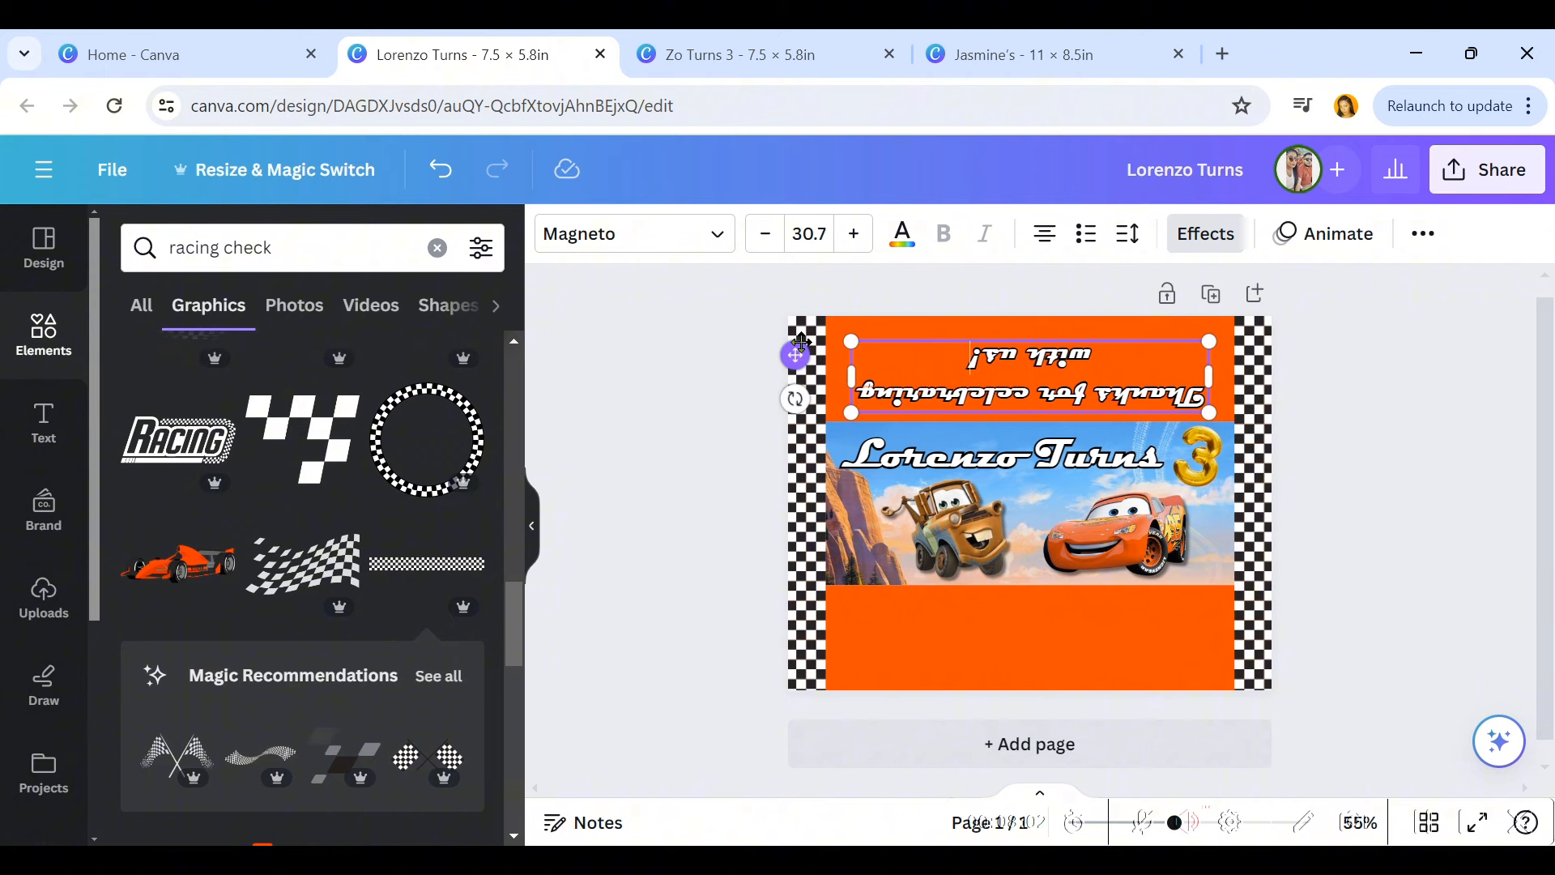
left_click(1458, 421)
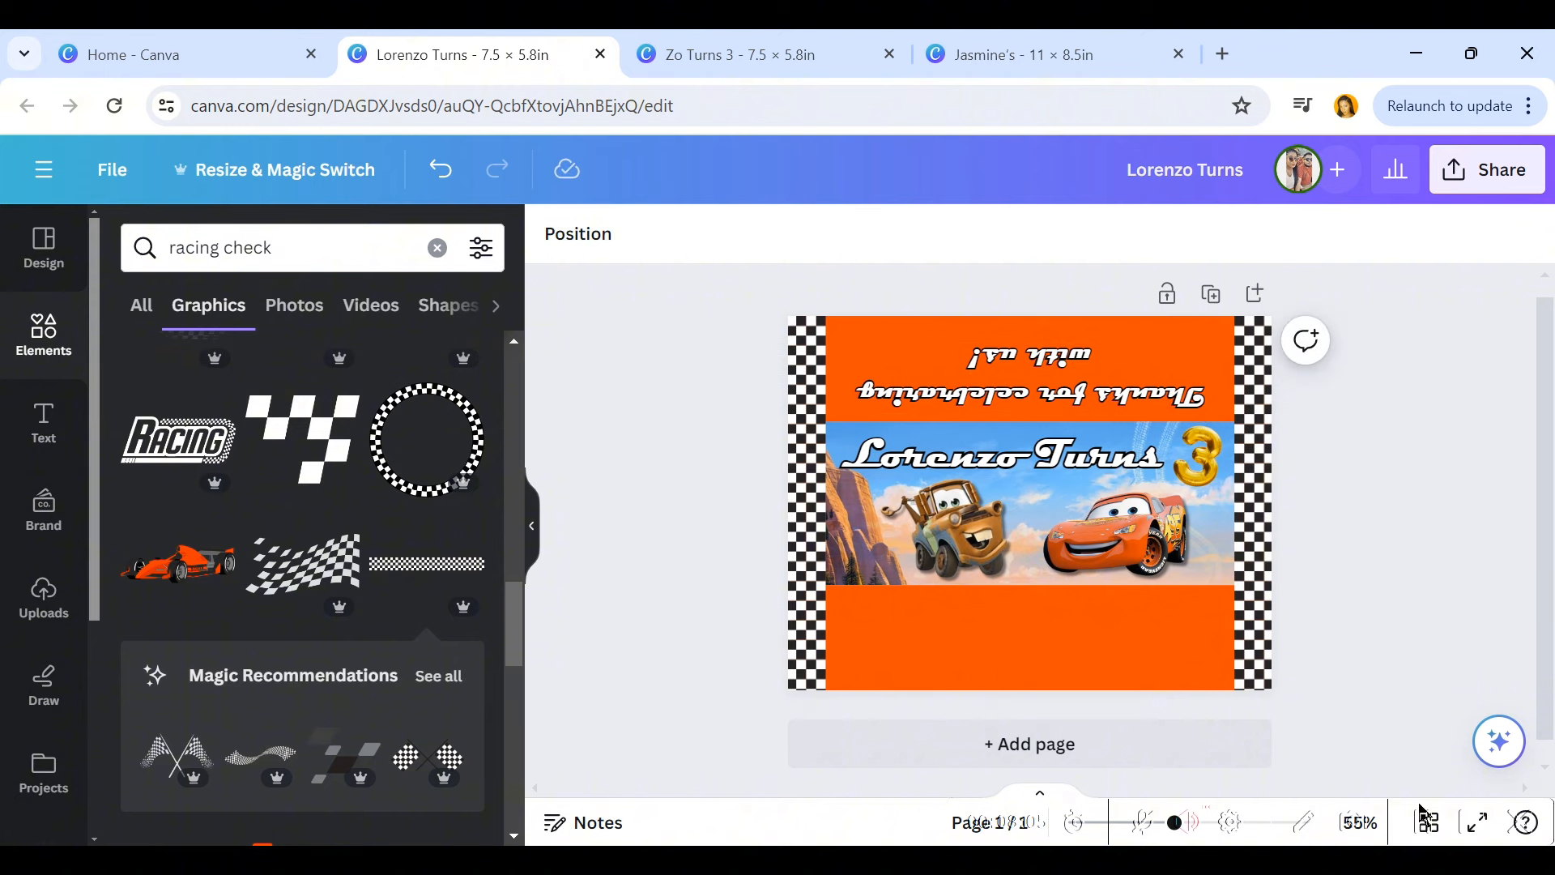
left_click(1200, 403)
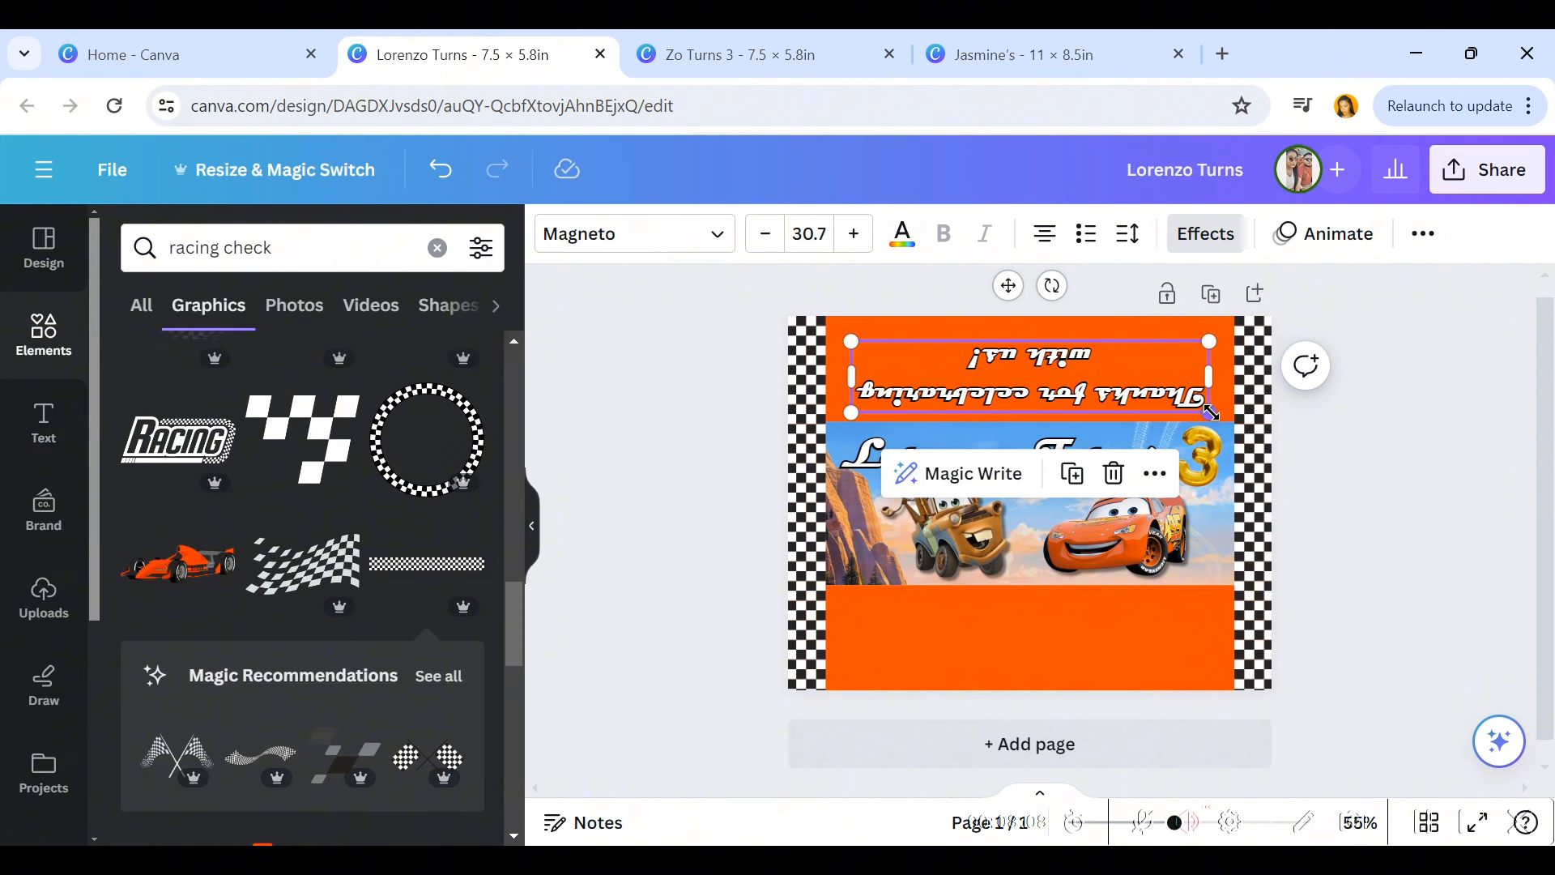
left_click_drag(1210, 412, 1199, 410)
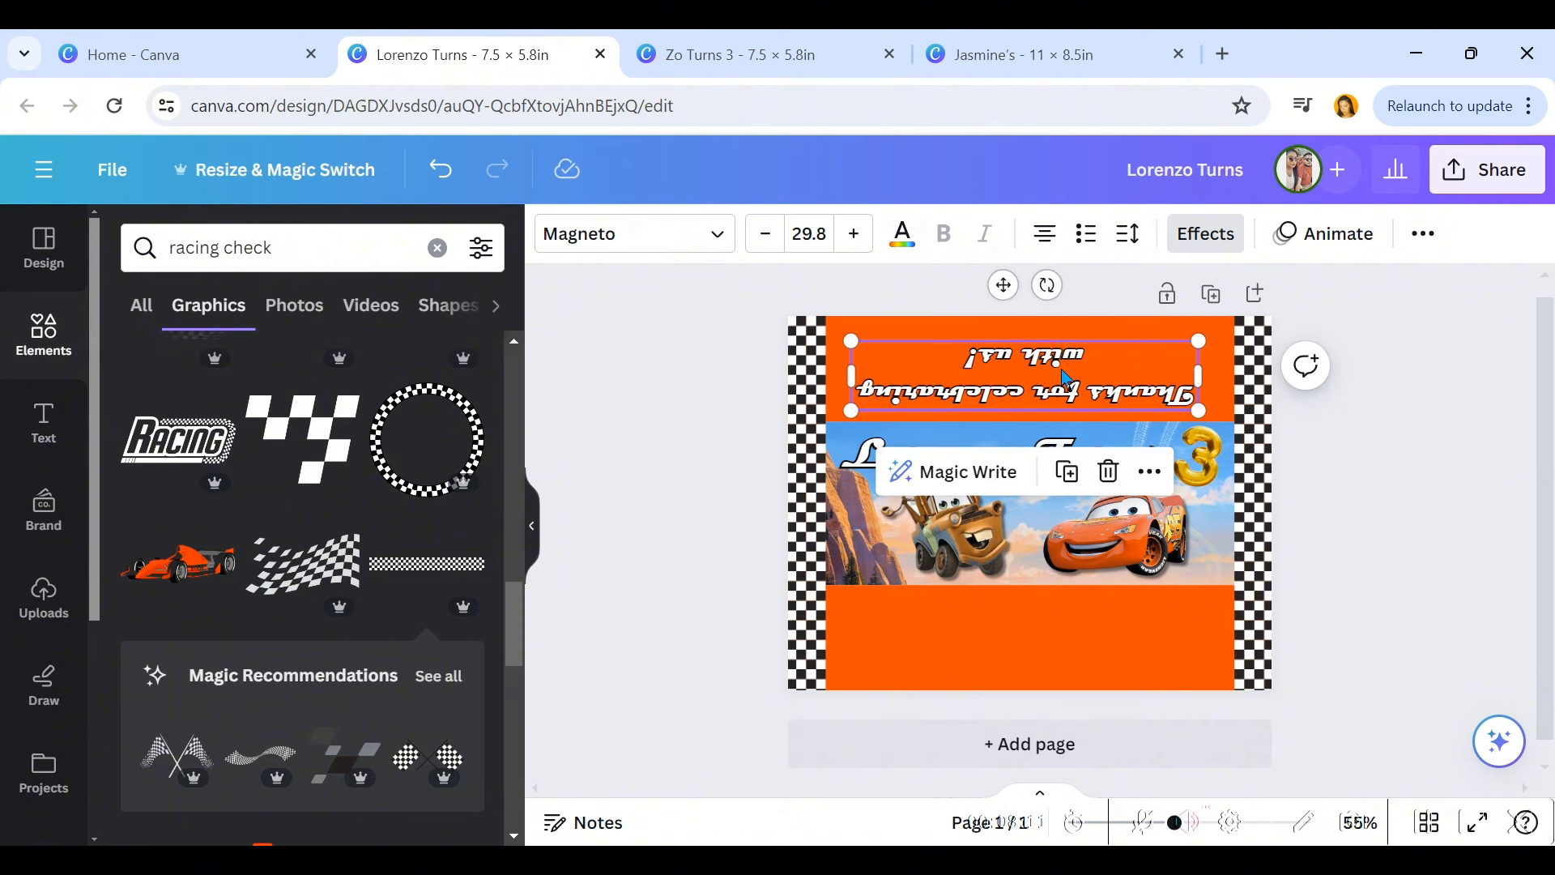
left_click_drag(1062, 371, 1068, 371)
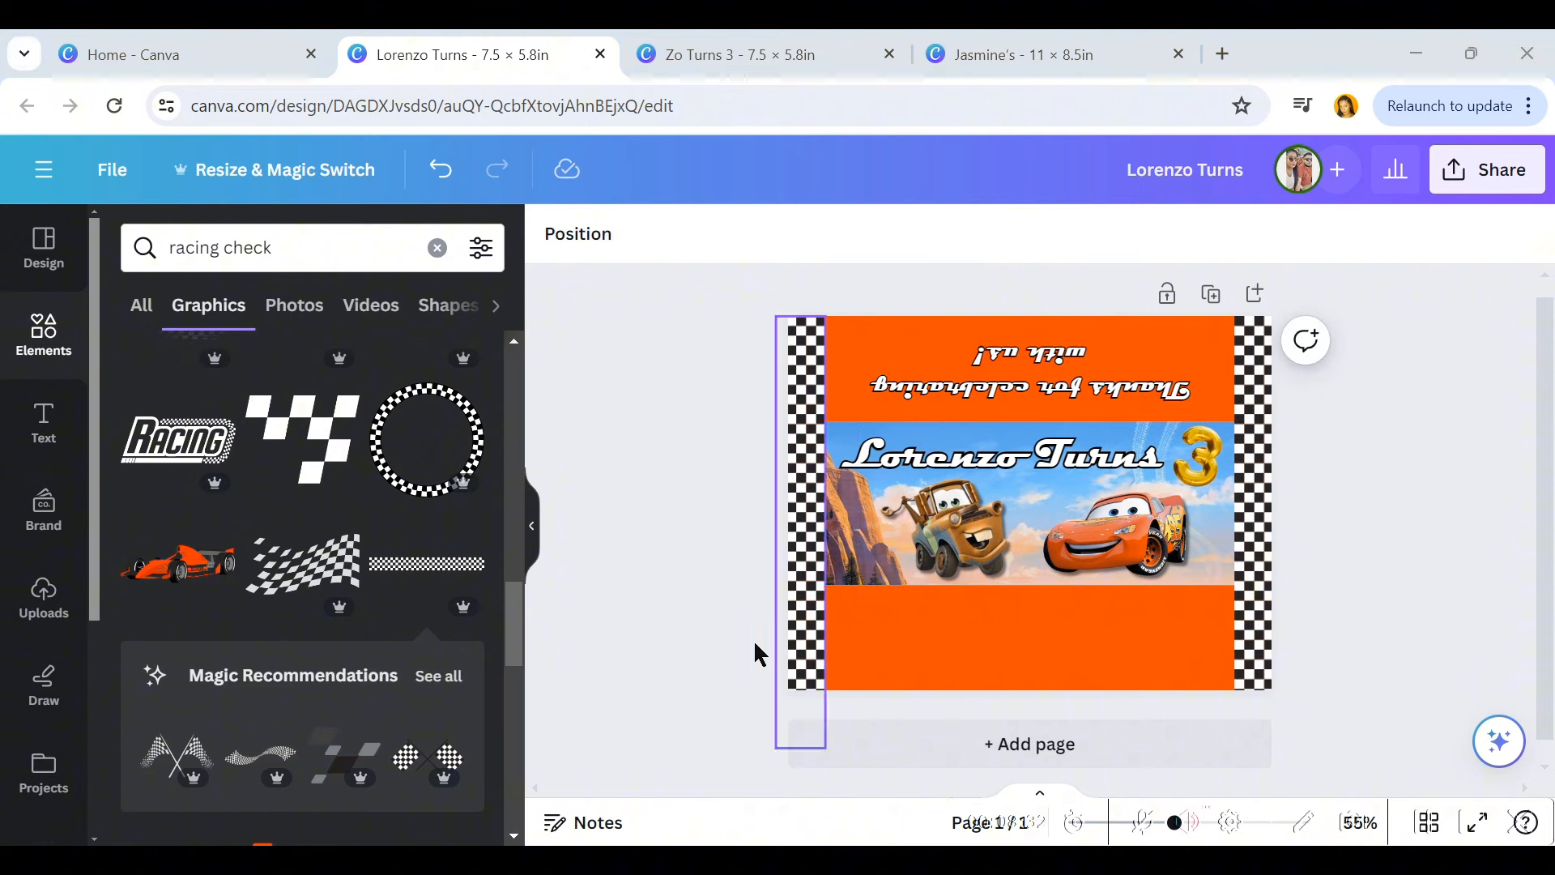
Step: Add the uploaded HERSHEY'S logo, enlarge it slightly and place it at the left of the lower orange panel
left_click(47, 609)
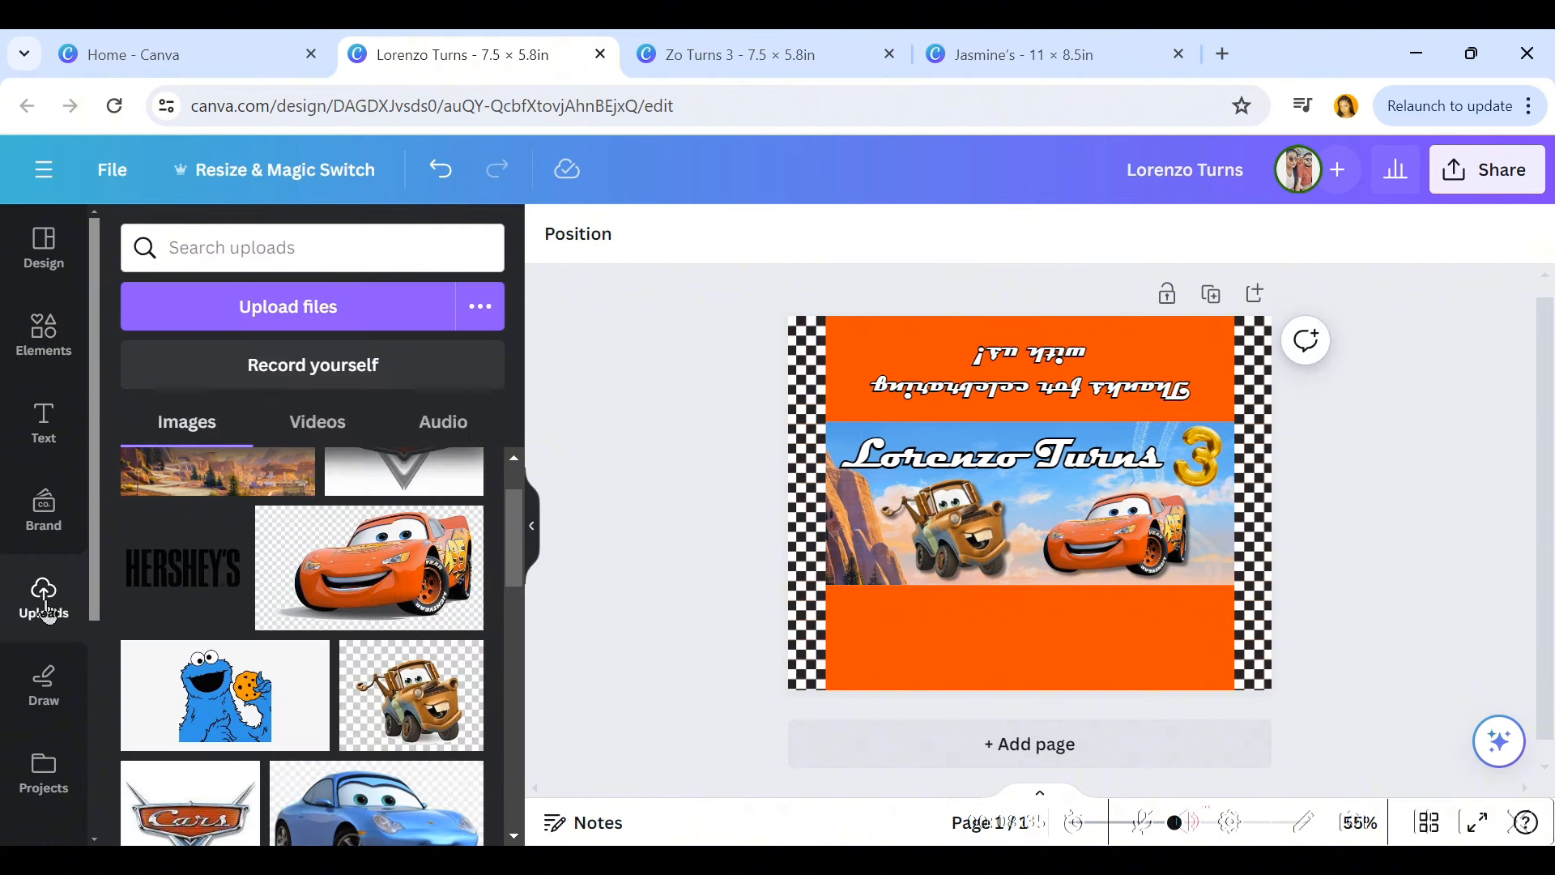
left_click(179, 576)
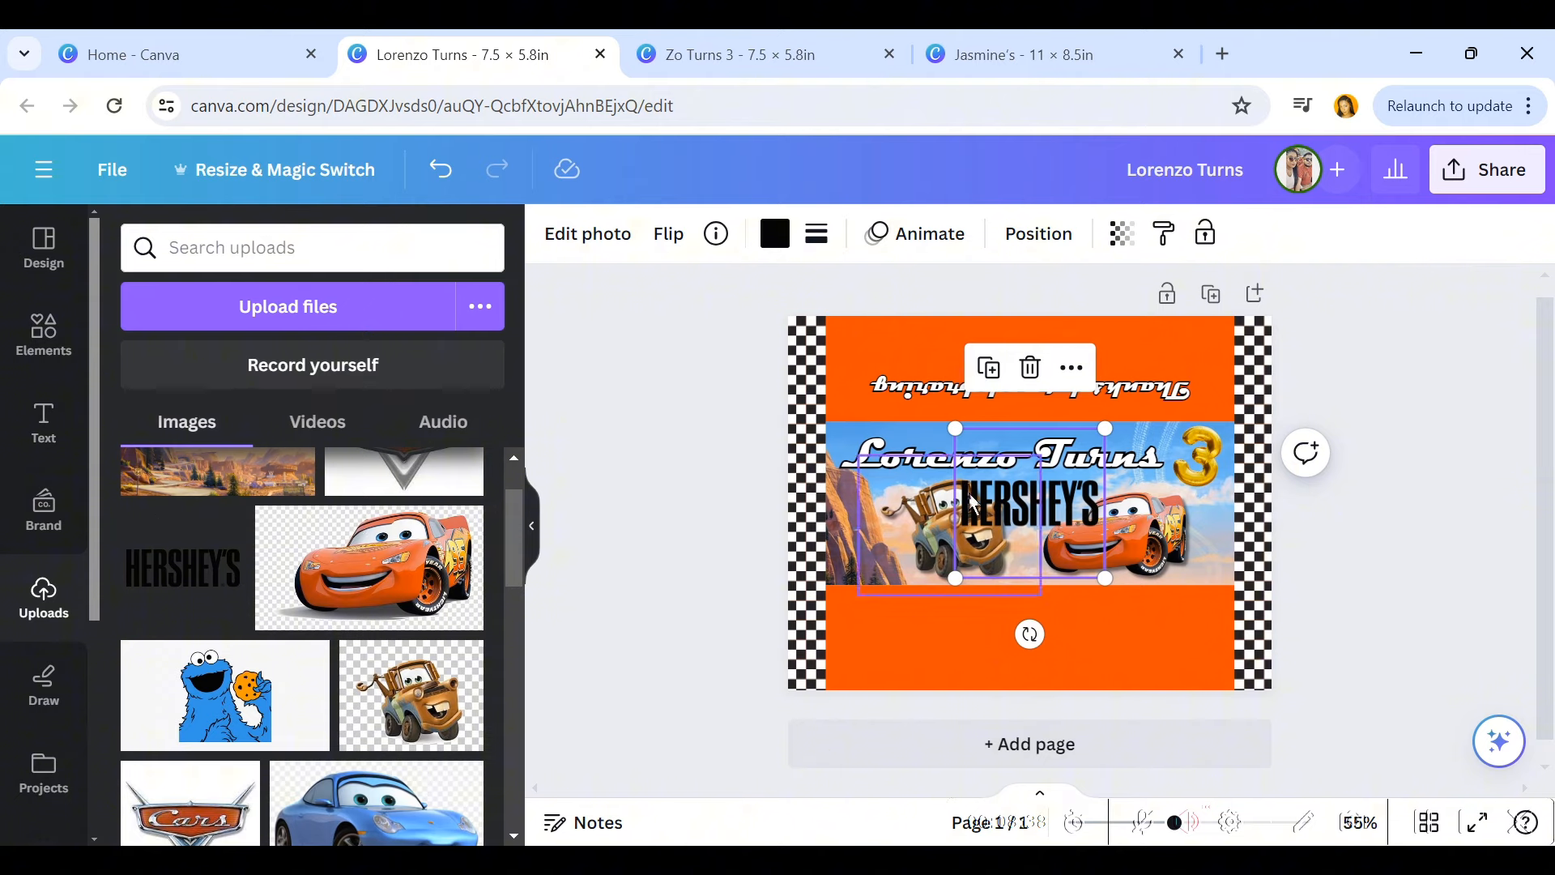
left_click_drag(1031, 520, 910, 645)
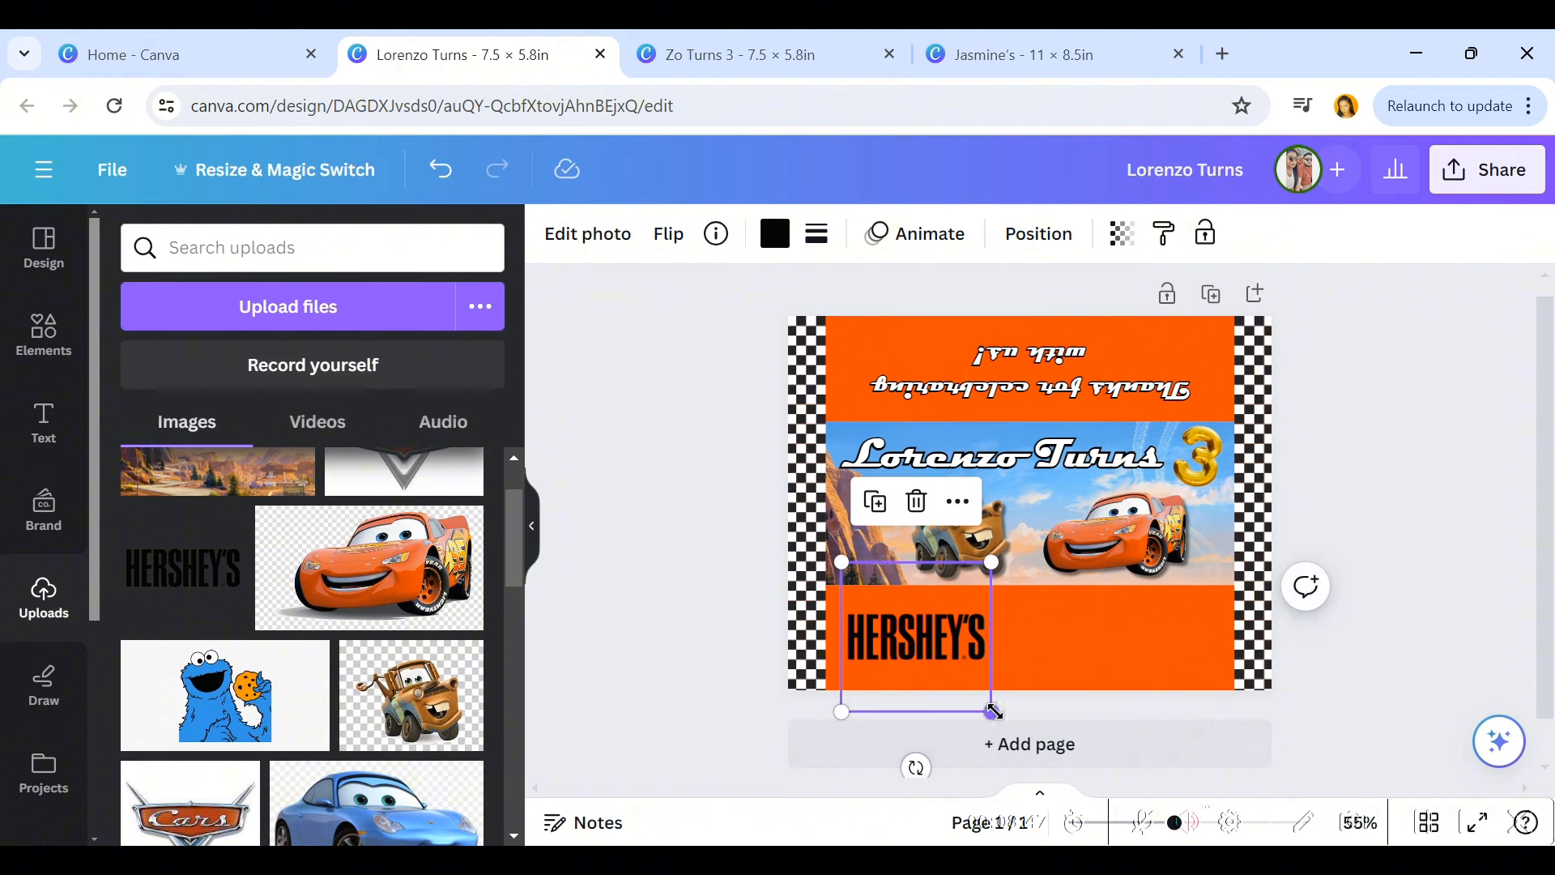
left_click_drag(994, 712, 1005, 723)
left_click_drag(932, 630, 931, 632)
left_click(1432, 609)
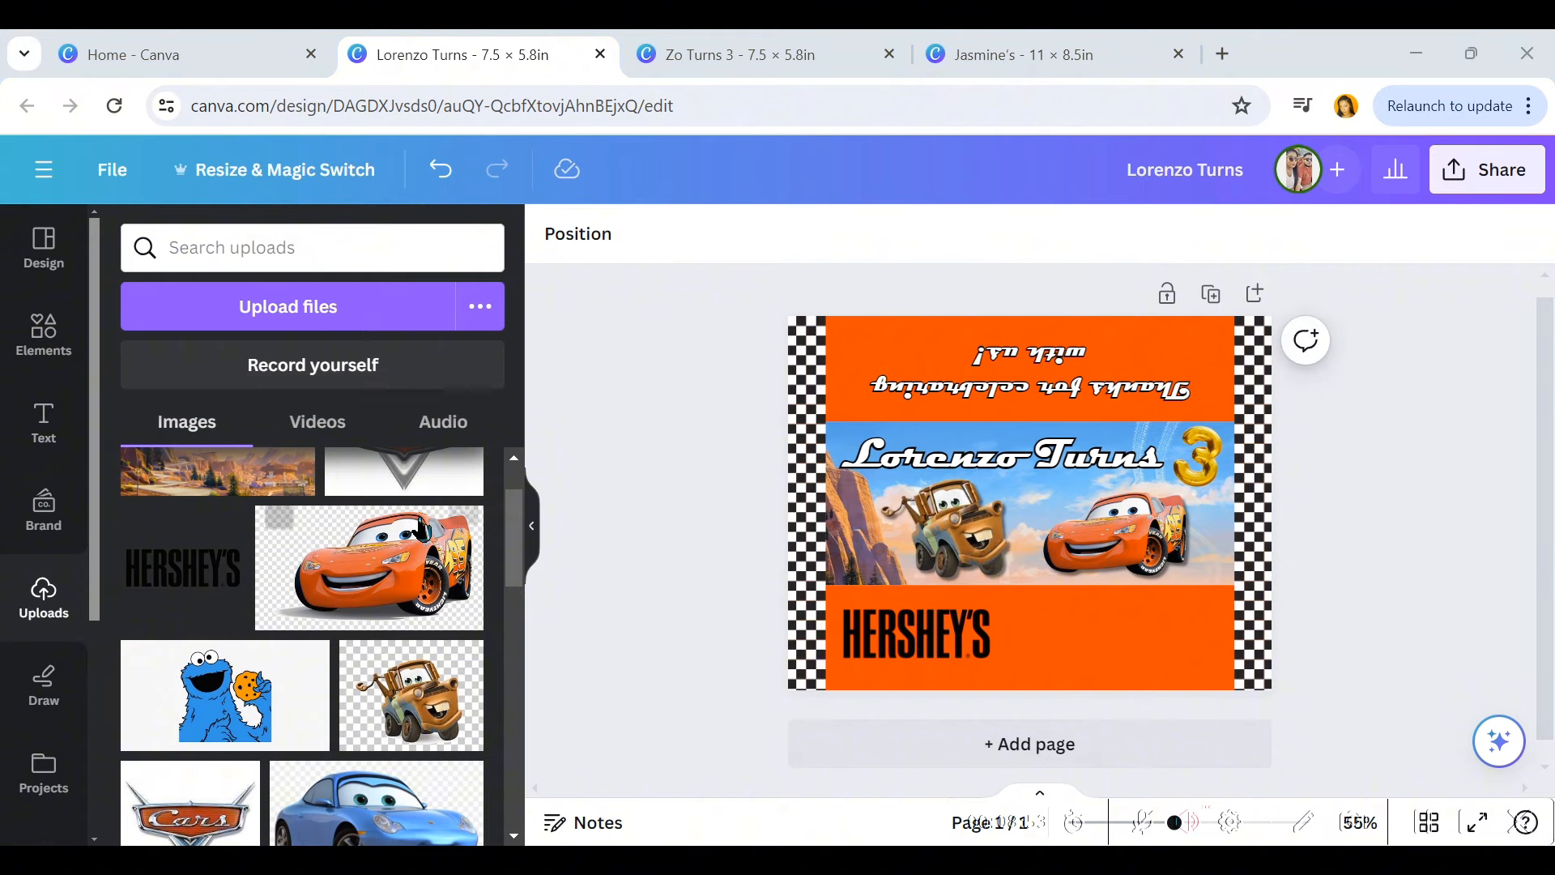
Step: Add the uploaded Nutrition Facts label, shrink it and place it in the right part of the lower orange panel
left_click_drag(514, 551, 515, 801)
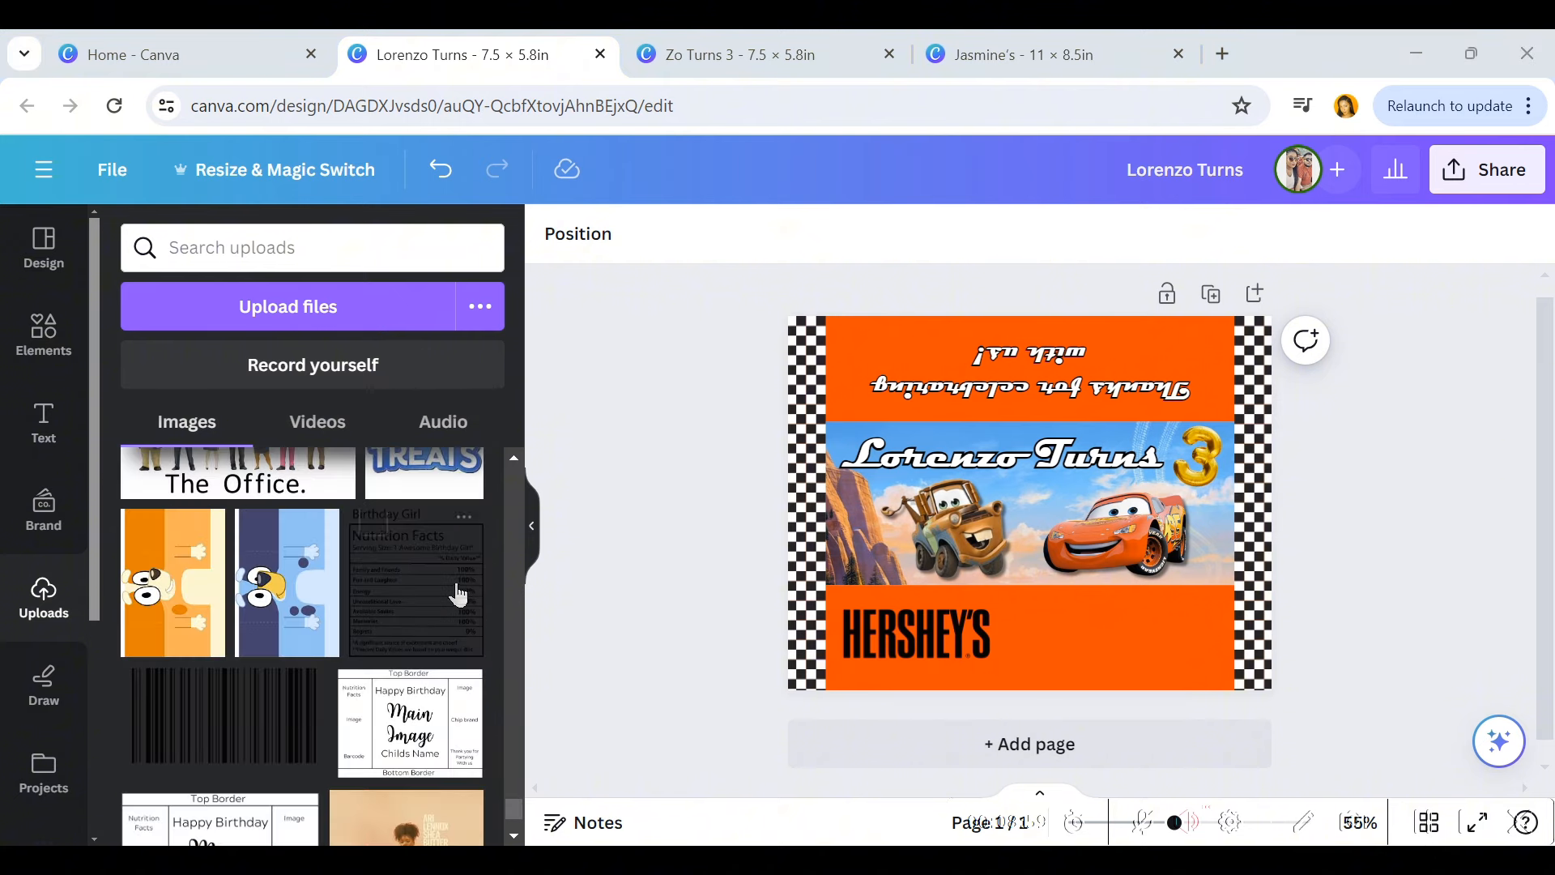
left_click(458, 595)
left_click_drag(1108, 548, 1156, 584)
left_click_drag(954, 401, 1121, 572)
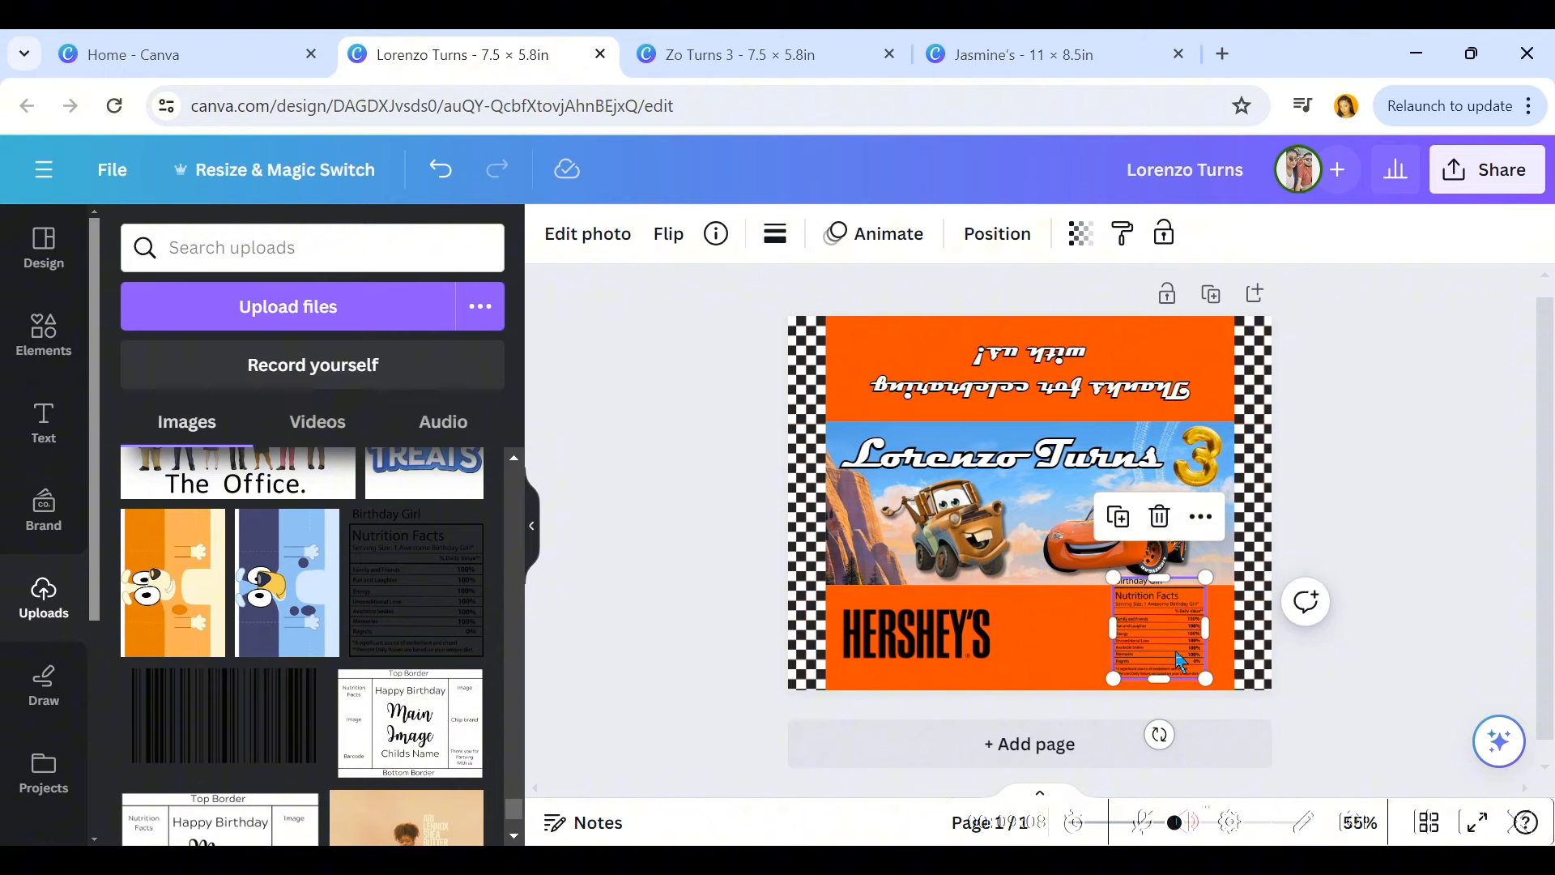
left_click_drag(1188, 660, 1160, 661)
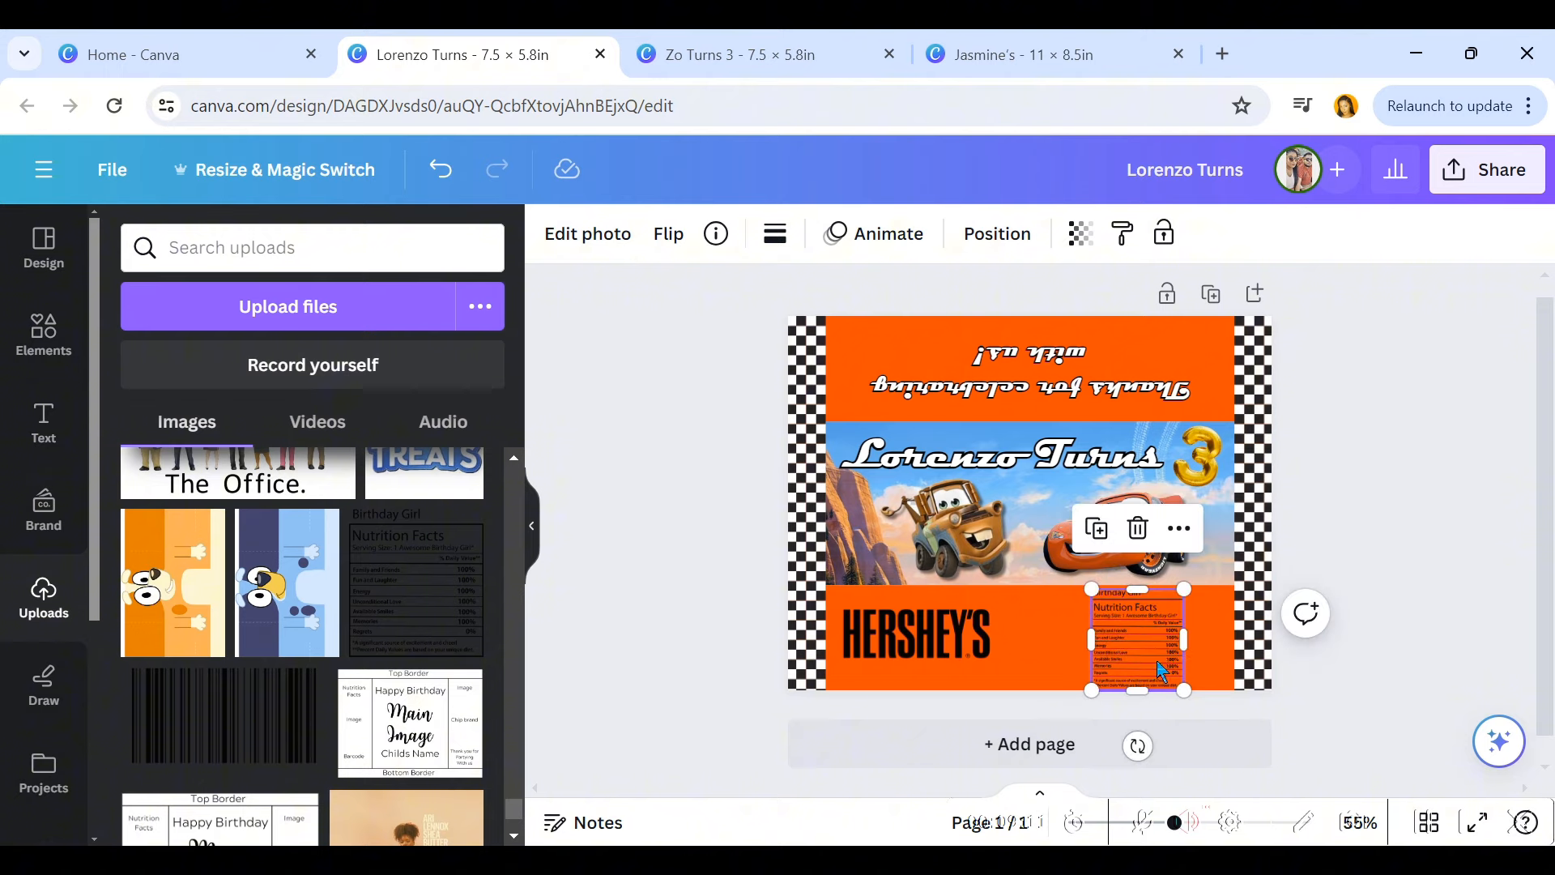
Step: Rotate the Nutrition Facts label 90° counterclockwise, shrink it slightly and fit it within the lower orange panel's right end
left_click_drag(1138, 744, 1240, 701)
left_click_drag(1181, 595, 1176, 600)
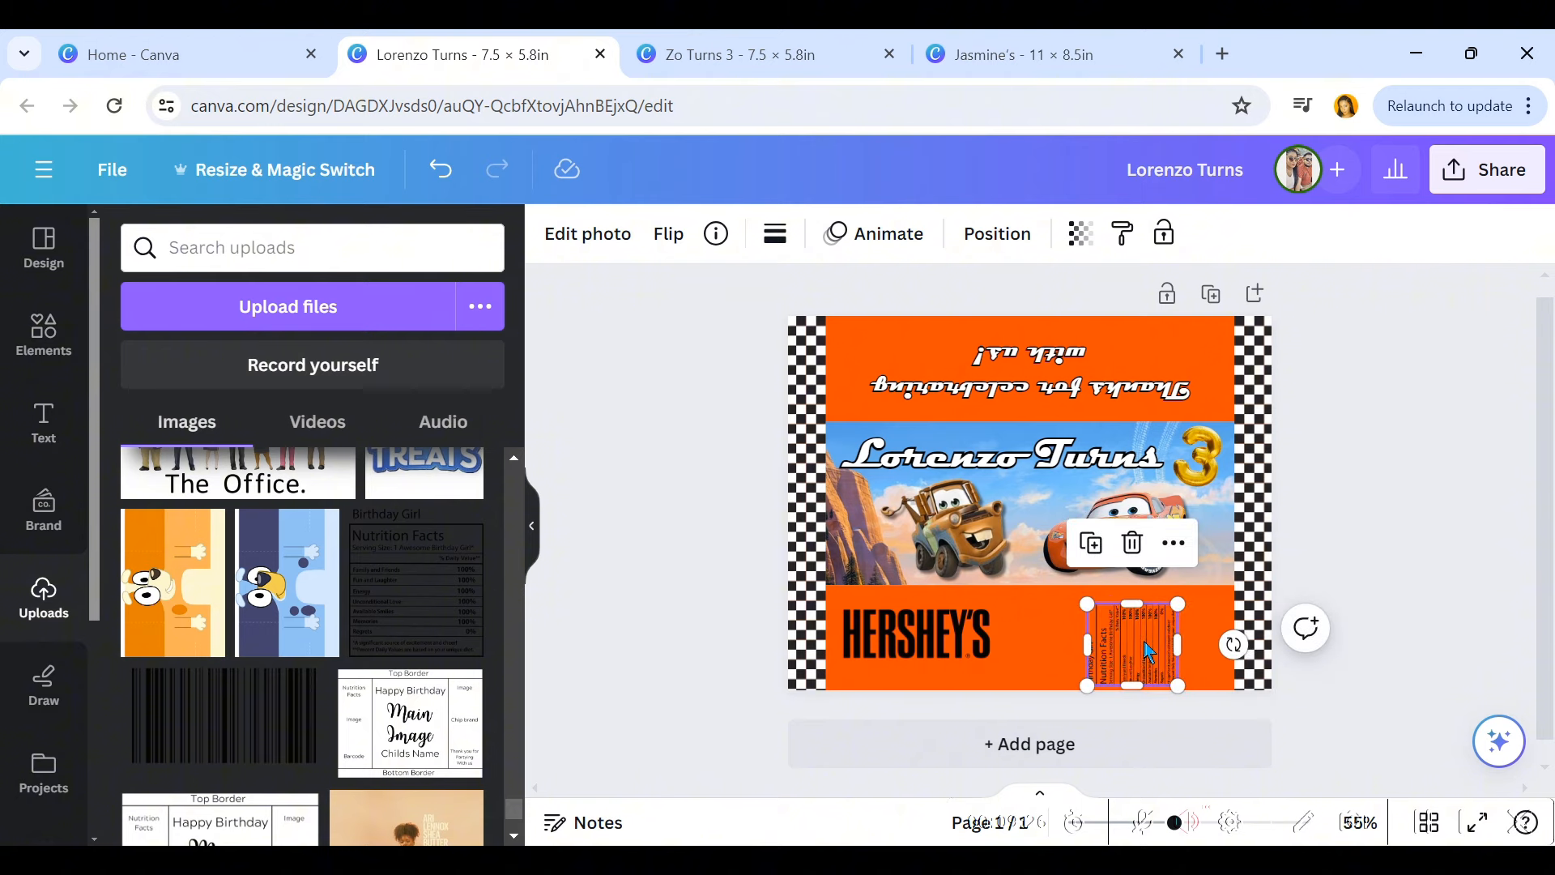
left_click_drag(1149, 651, 1171, 632)
left_click(1354, 648)
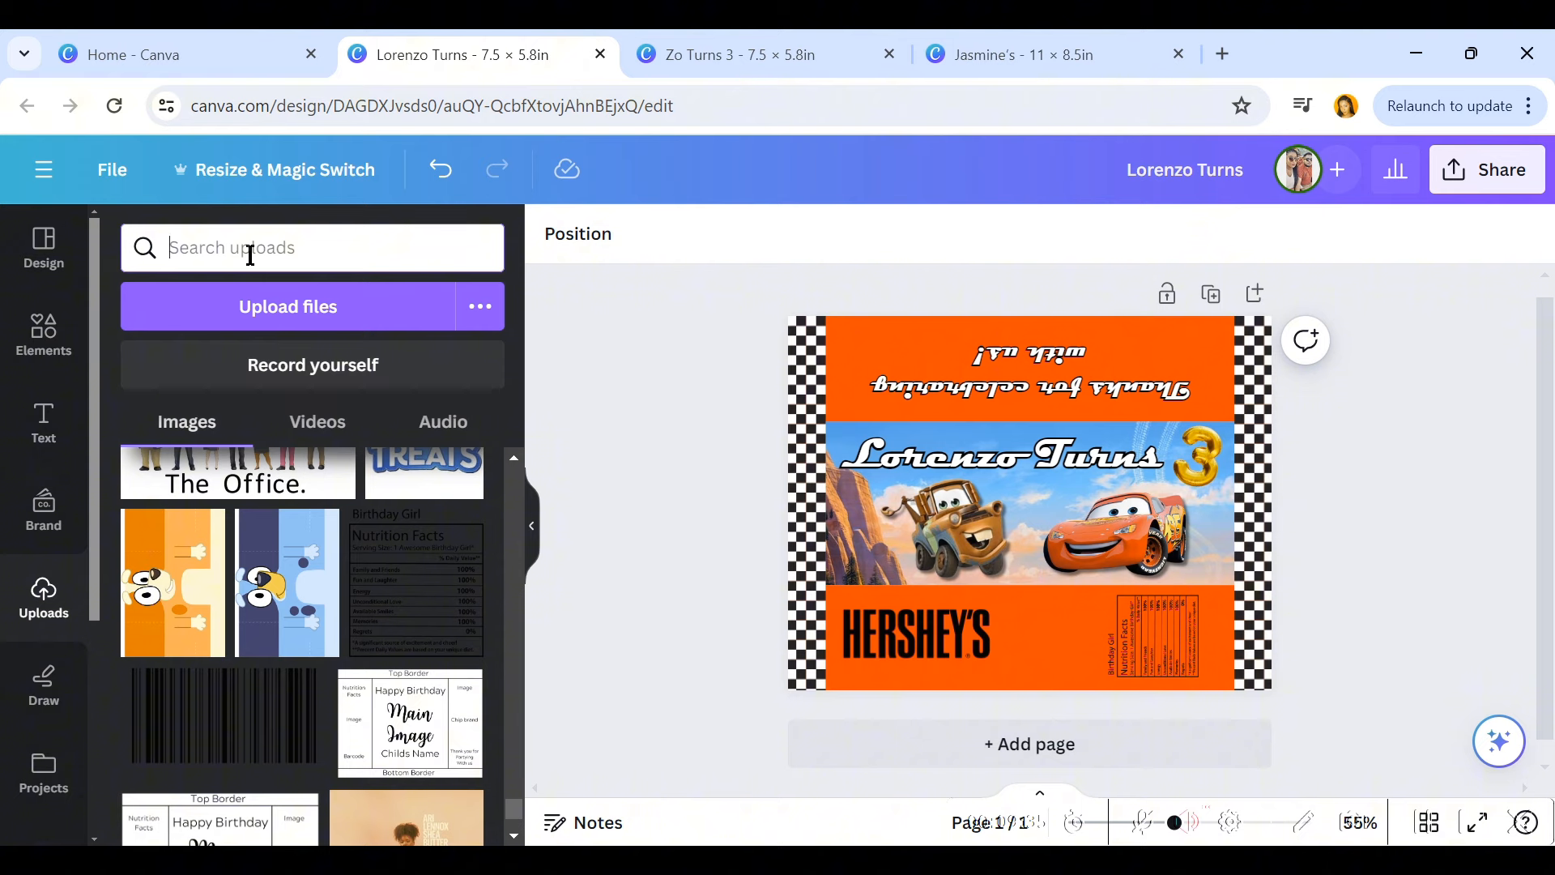
Step: Search the elements for "square" and add the plain square shape to the page
key("Return")
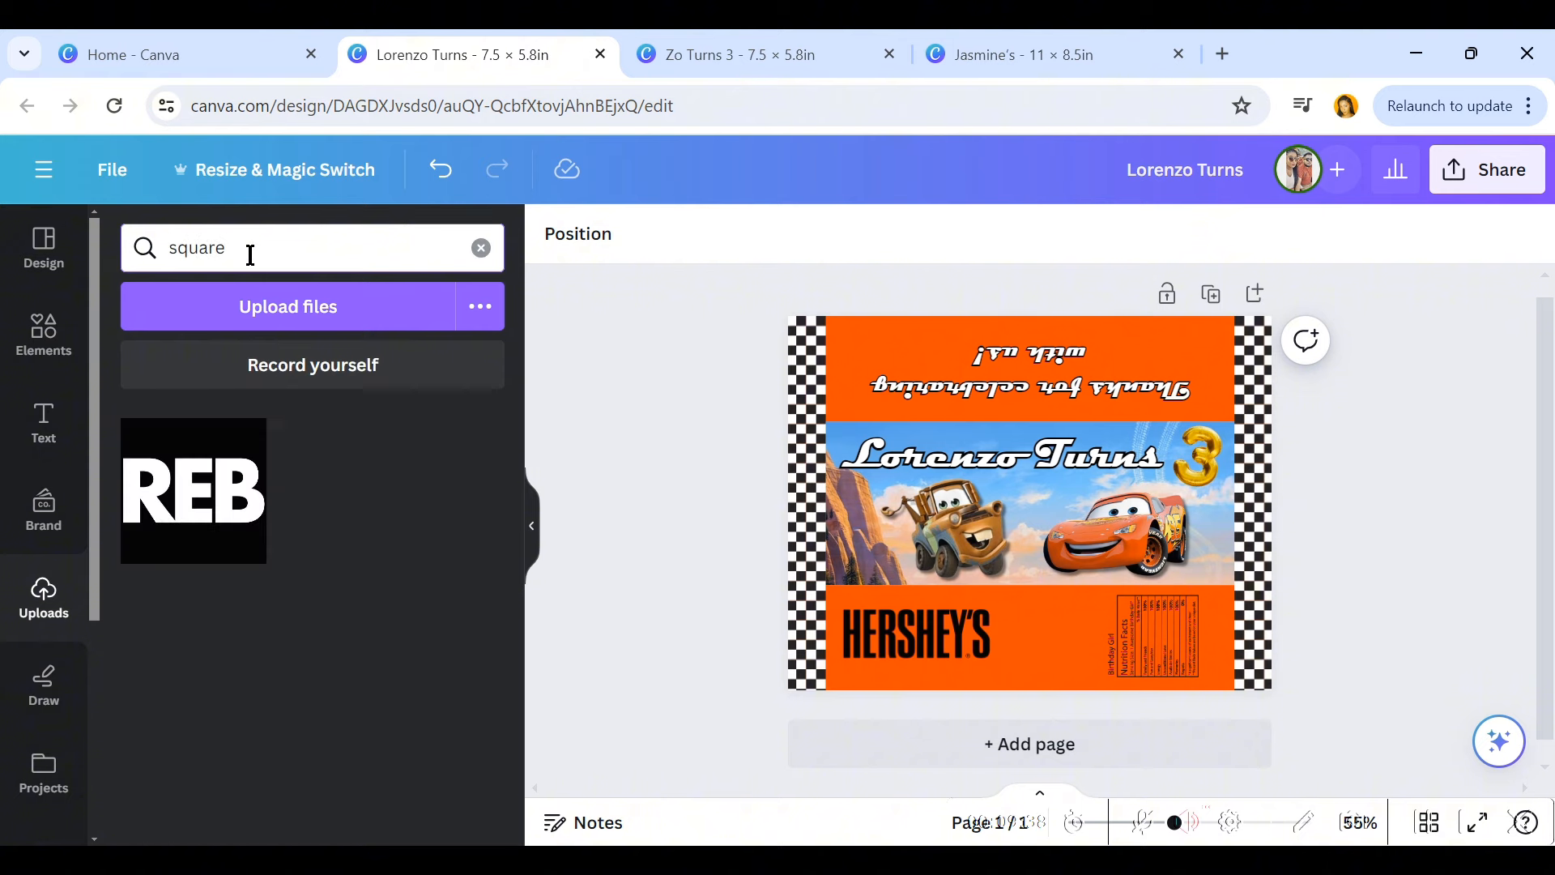
left_click(44, 358)
triple_click(277, 248)
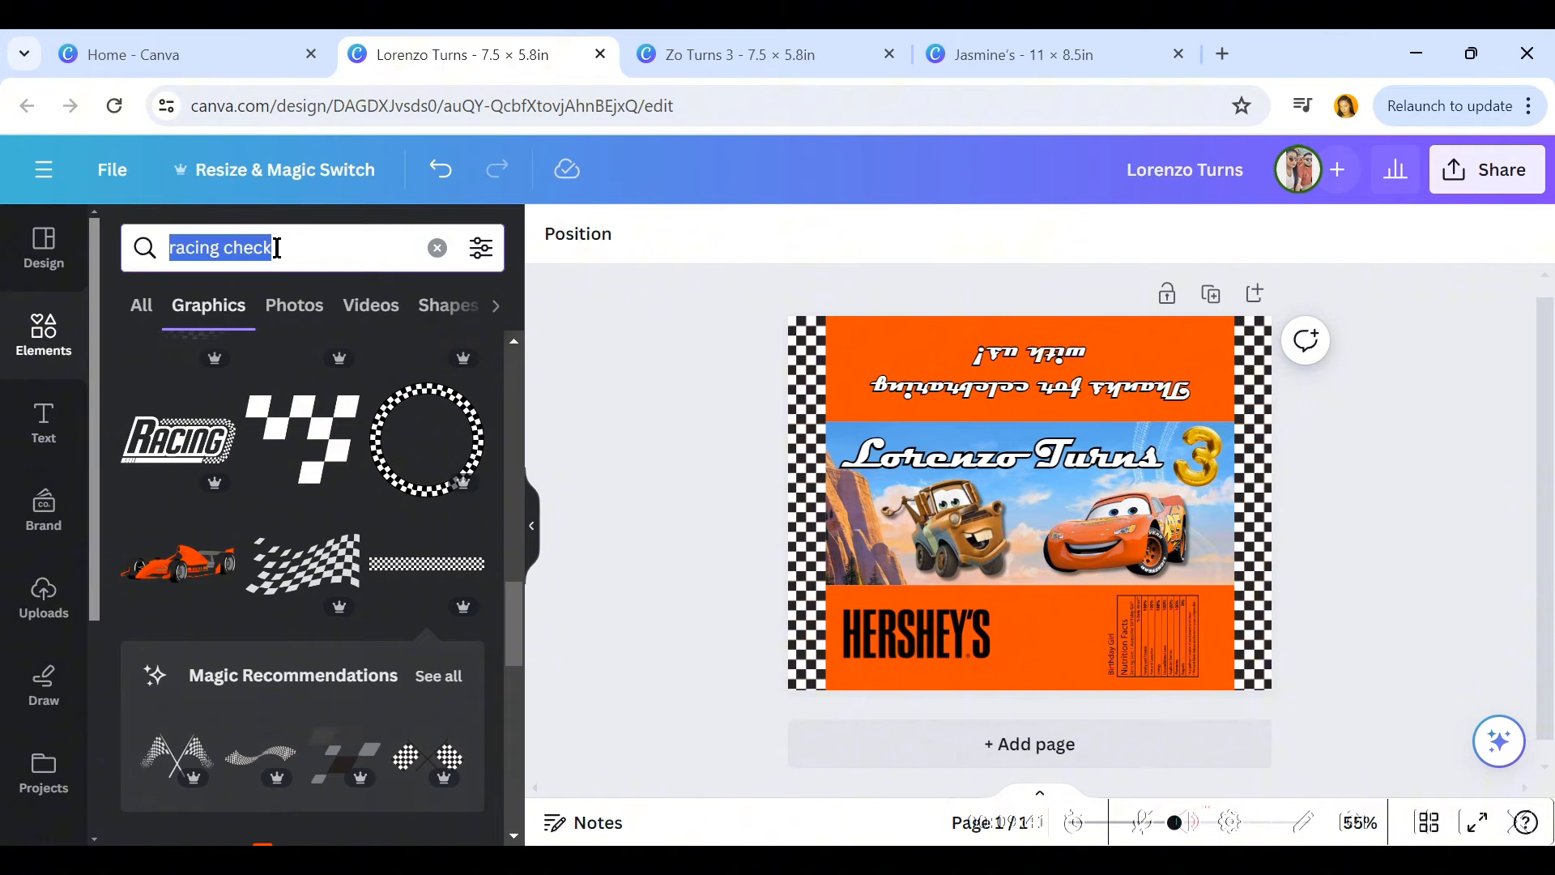
type("square")
key("Return")
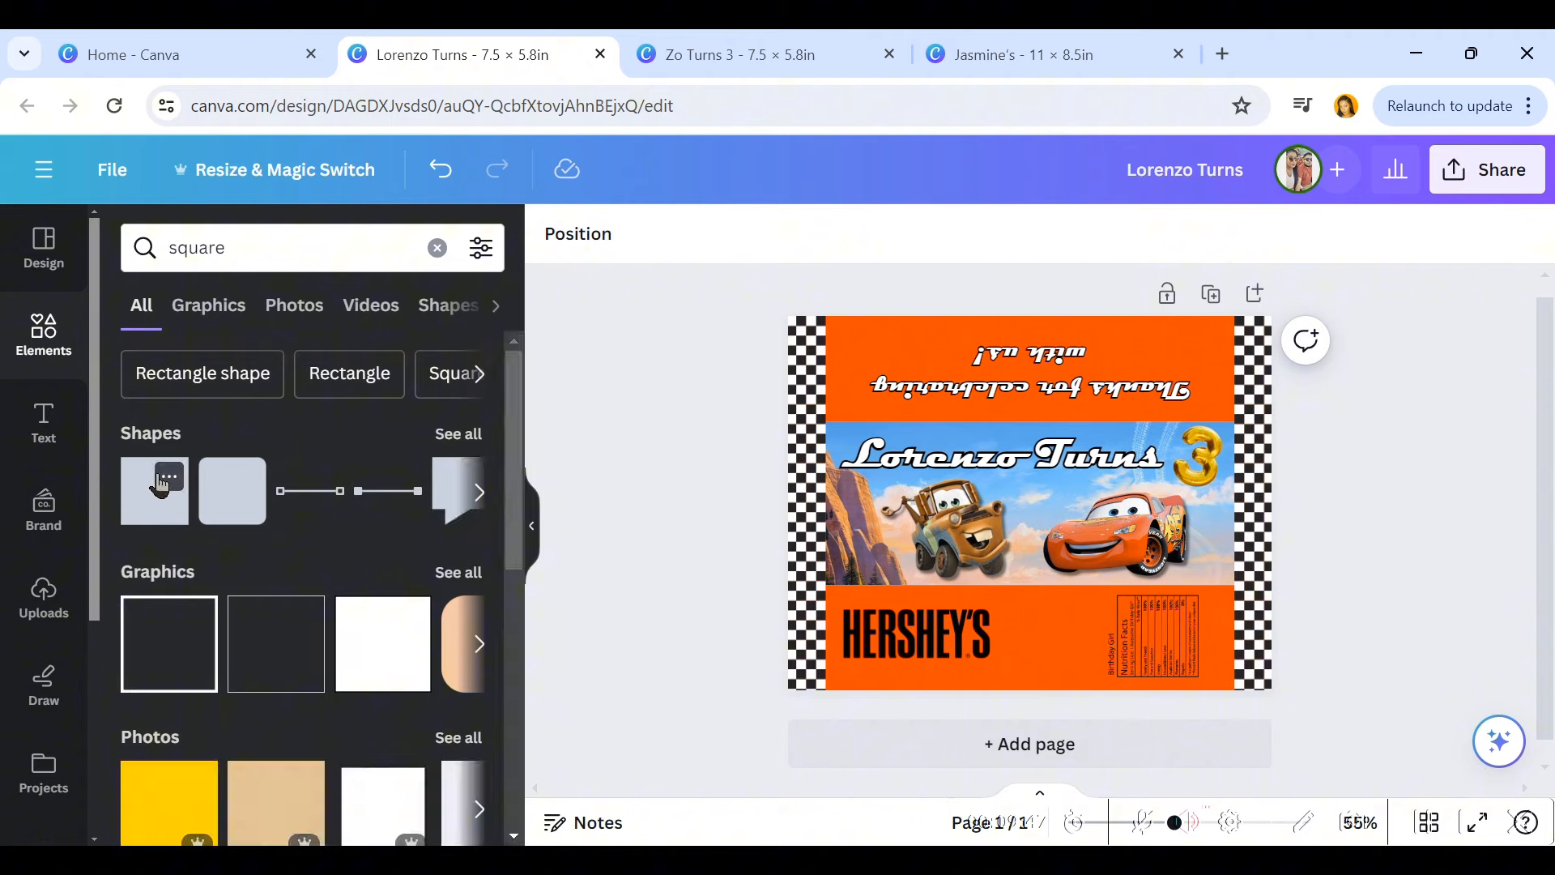
left_click(169, 476)
left_click(160, 513)
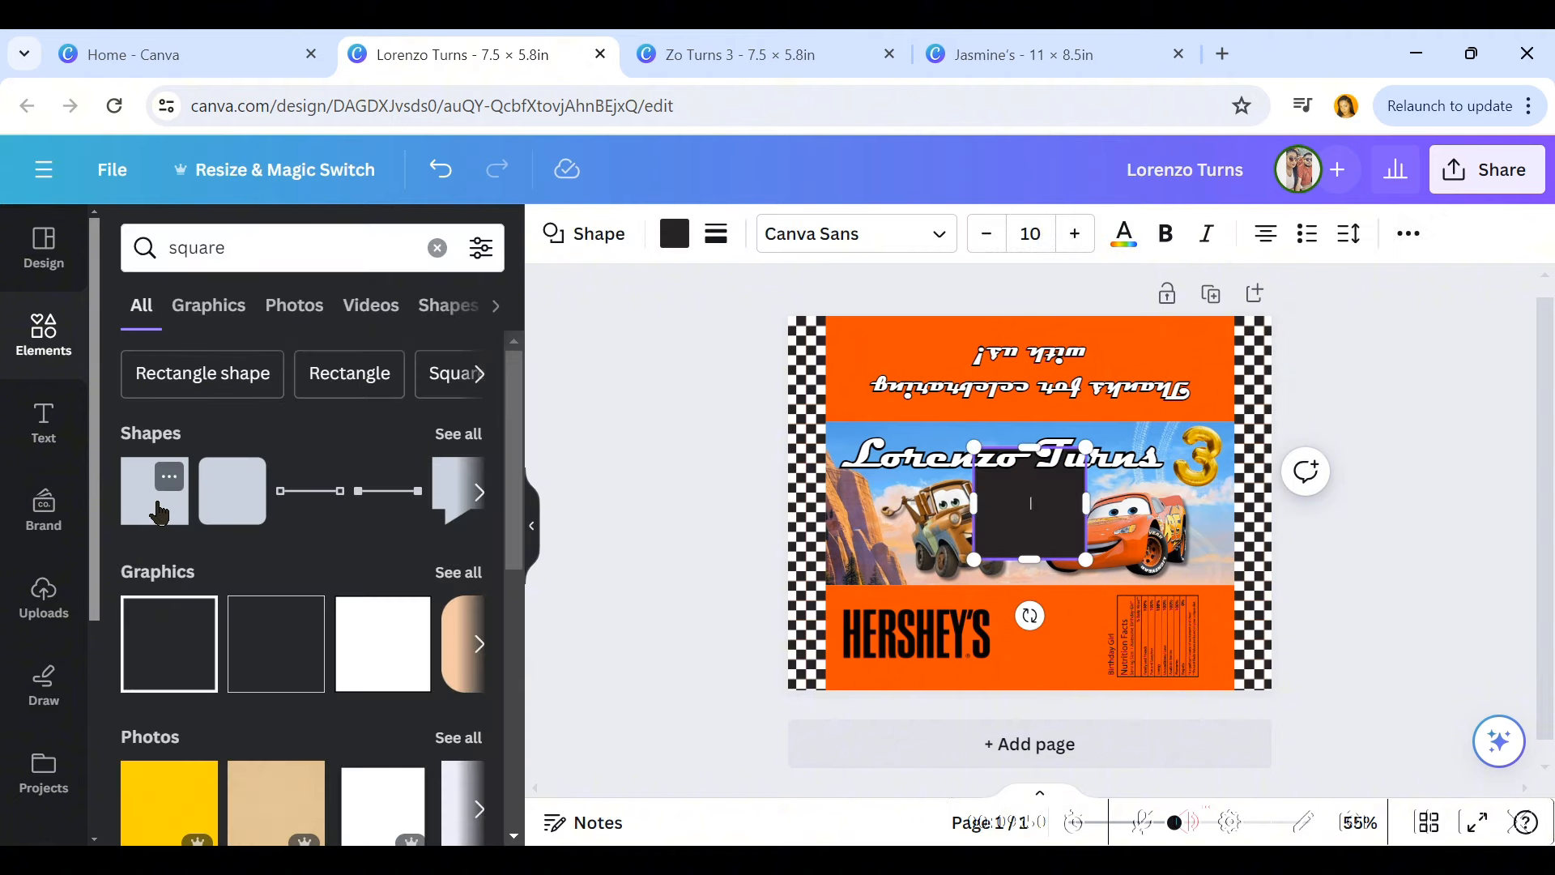
Step: Fill the new square with white (#ffffff)
left_click(675, 234)
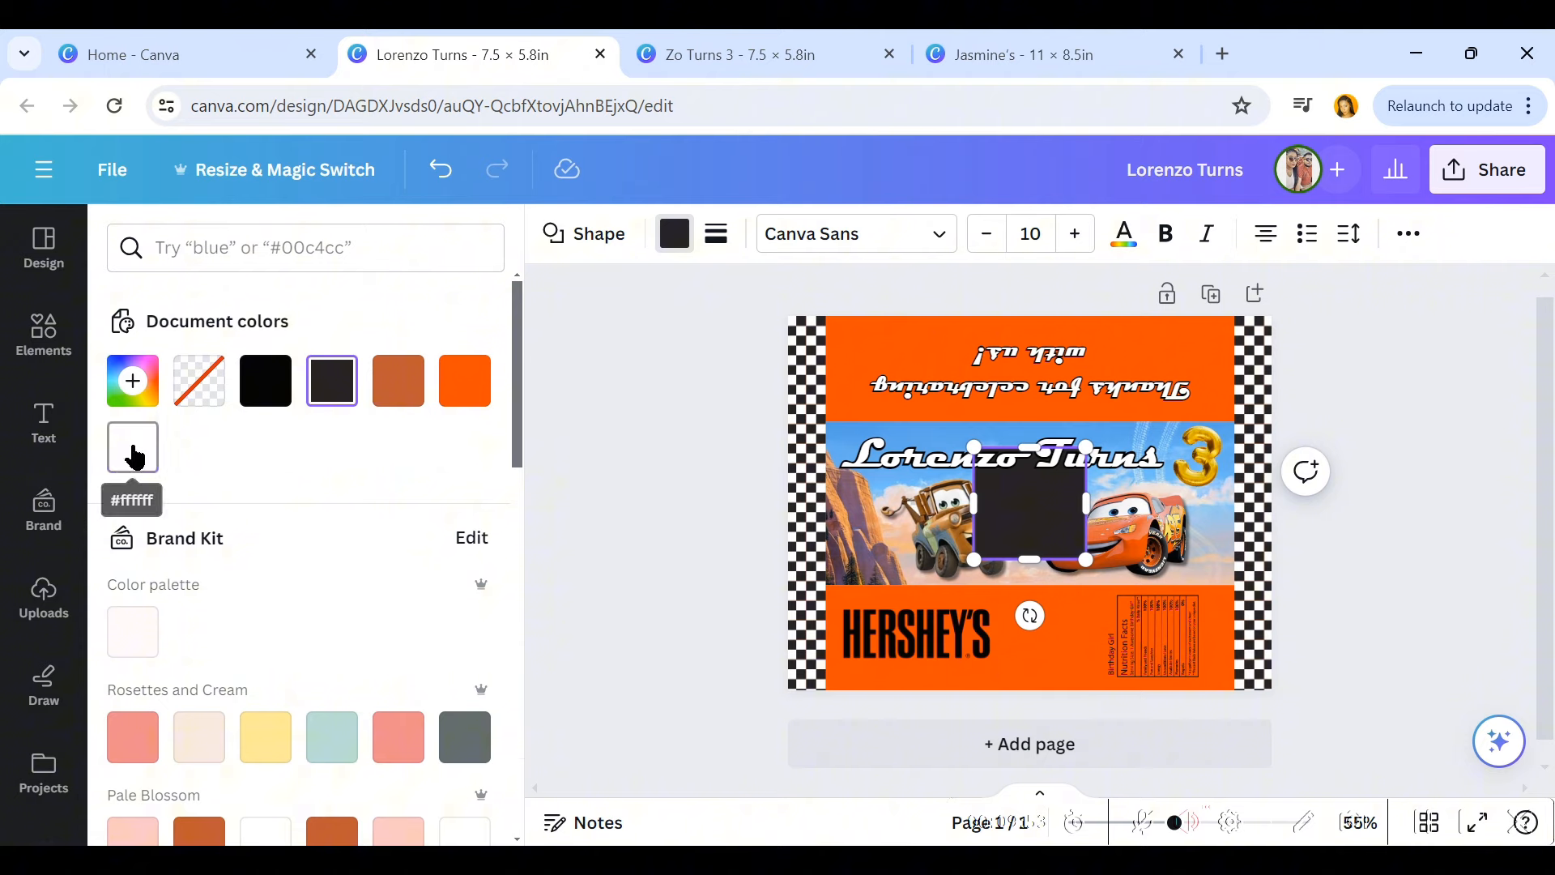
left_click(133, 447)
left_click(1338, 574)
left_click(1465, 574)
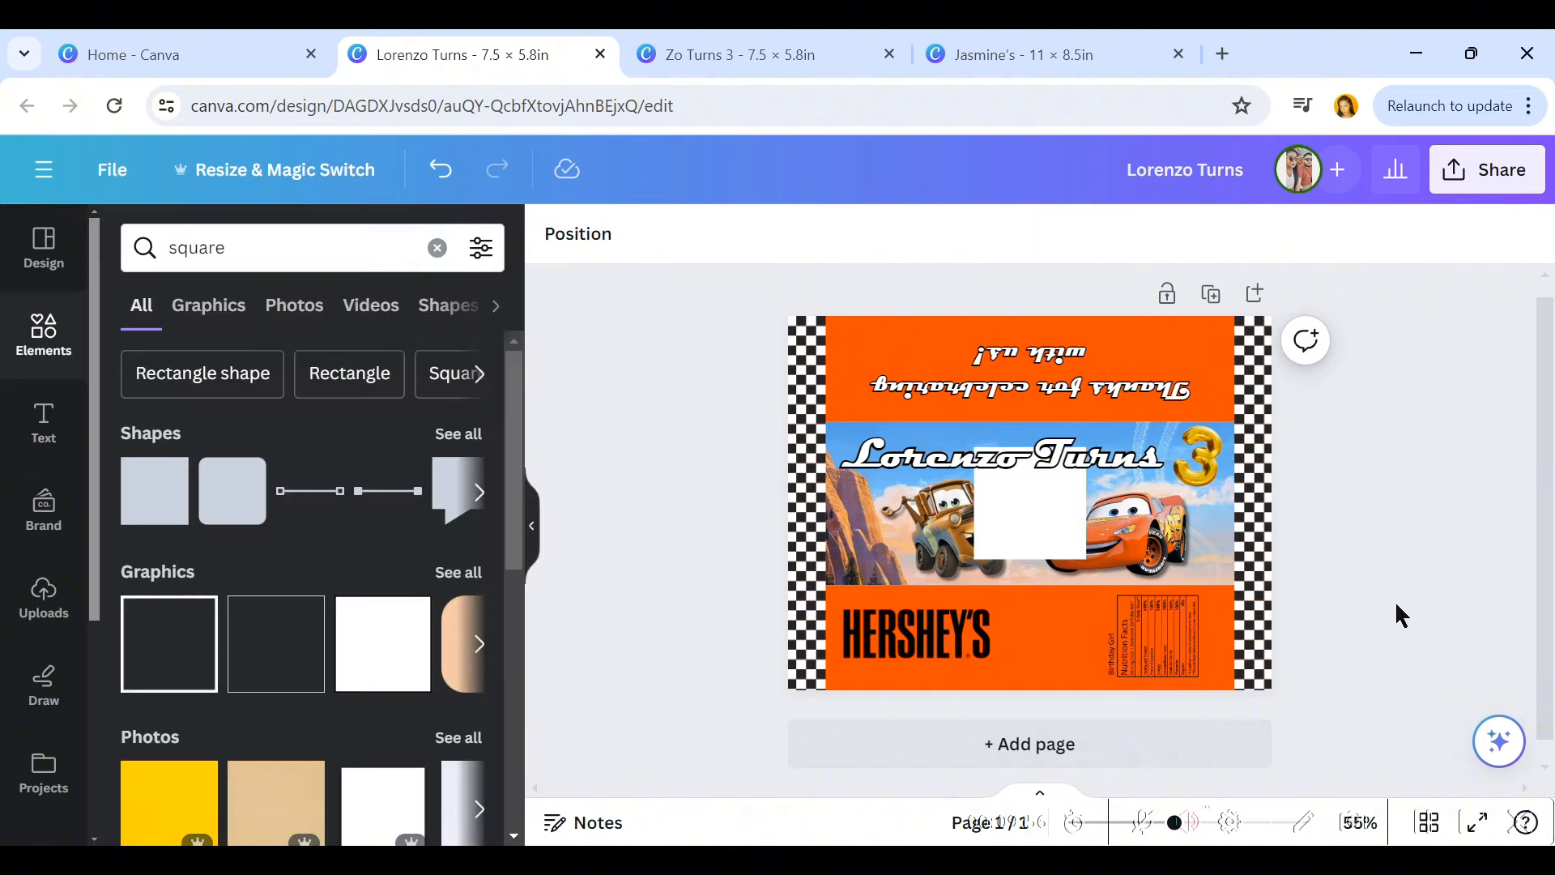
Step: Move the white square over the Nutrition Facts label and resize it to match the label's bordered box
scroll(1395, 600, "up", 2)
scroll(1394, 600, "up", 2)
left_click(1015, 380)
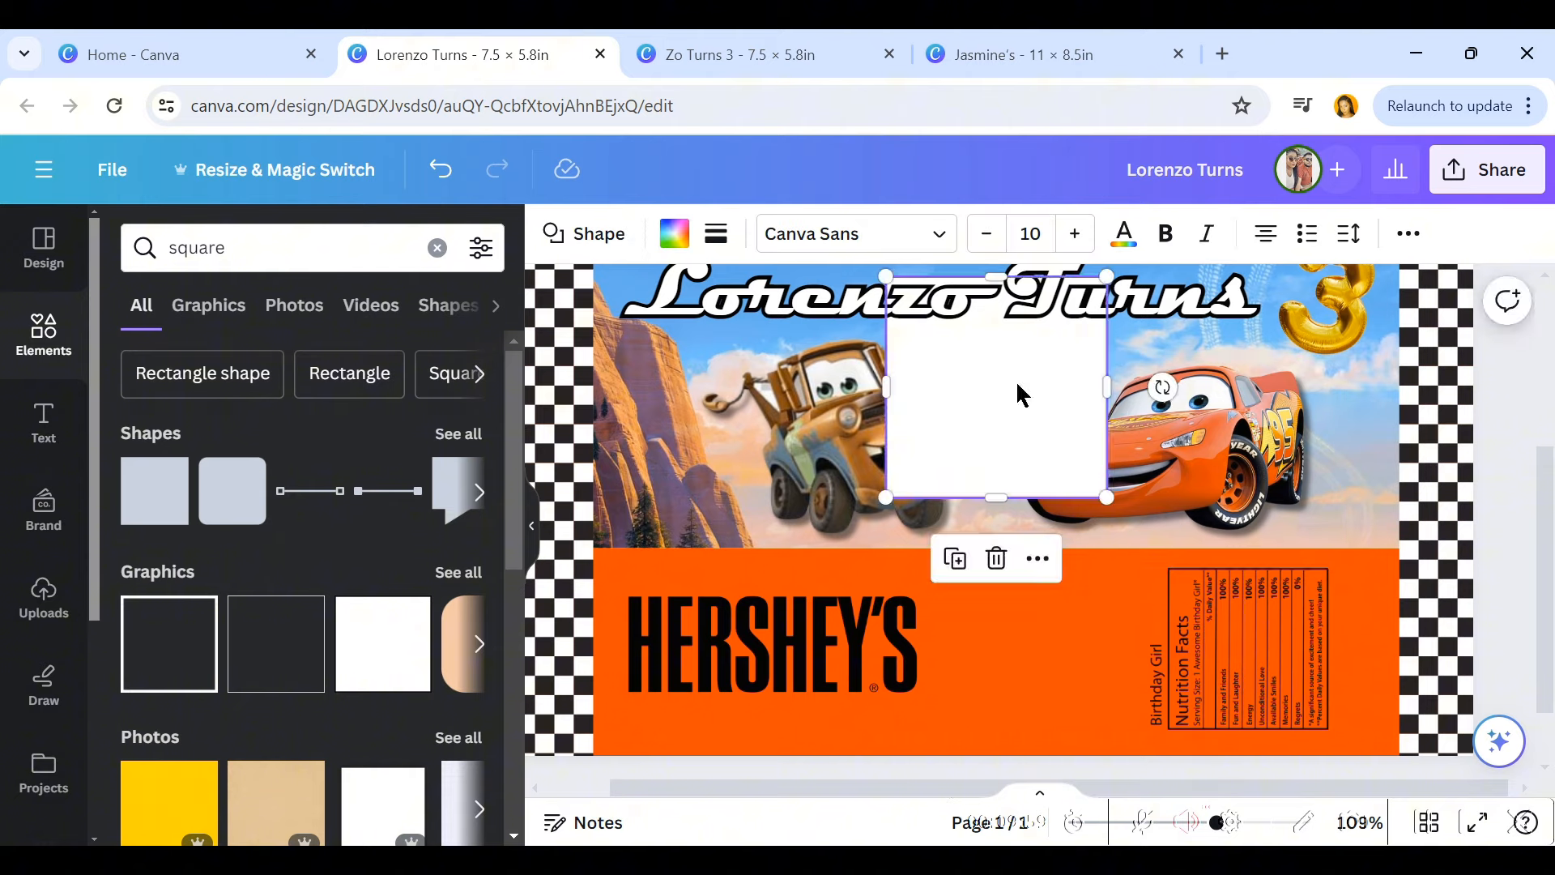
left_click_drag(1016, 381, 1299, 622)
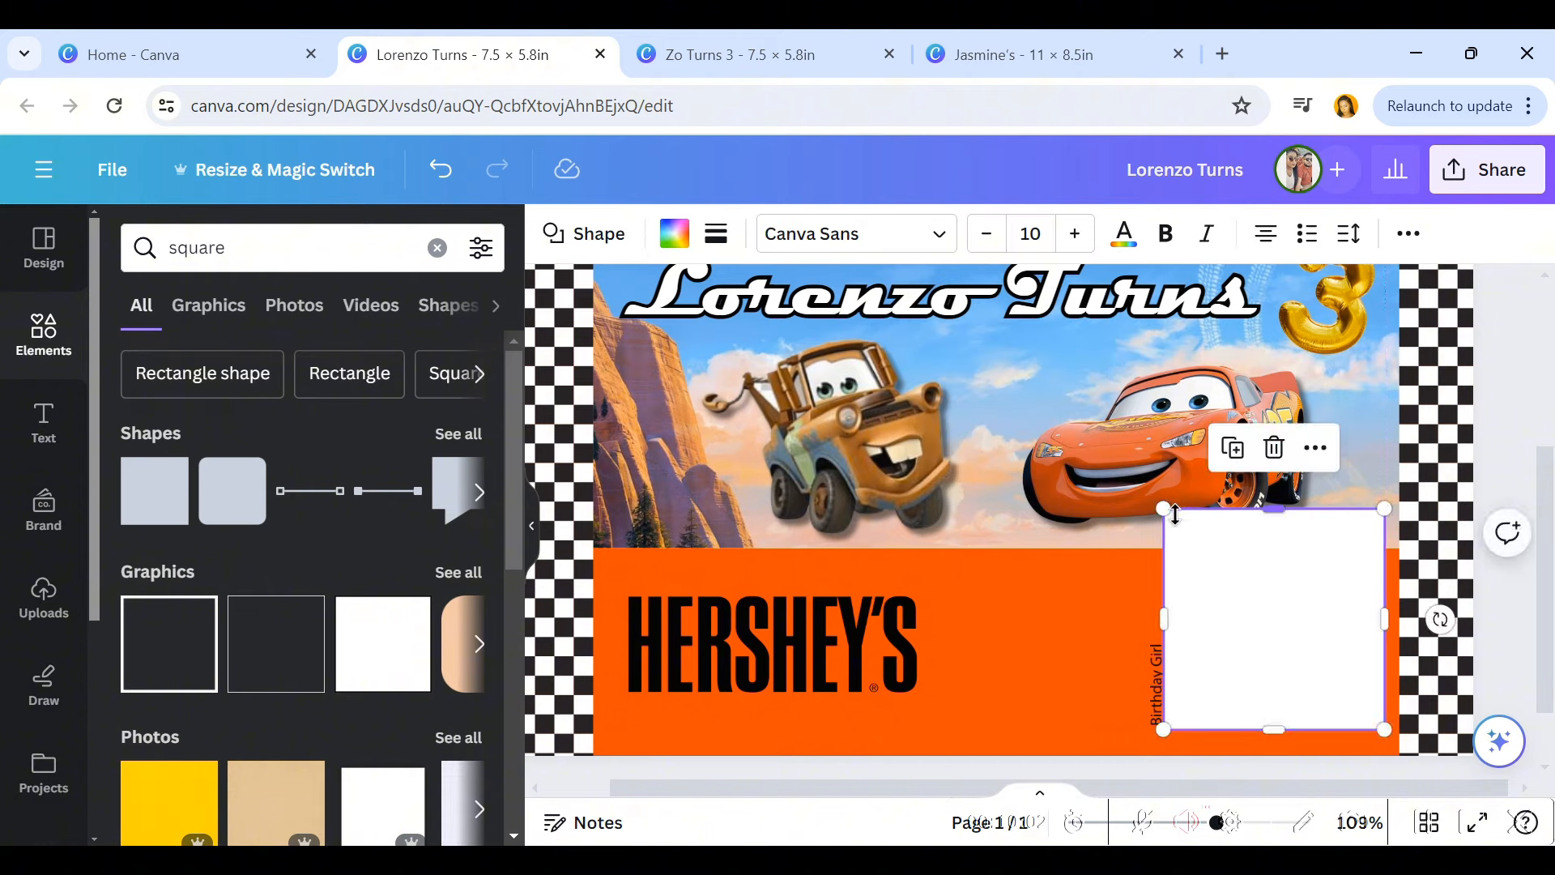
left_click_drag(1183, 525, 1216, 575)
left_click_drag(1211, 574, 1167, 563)
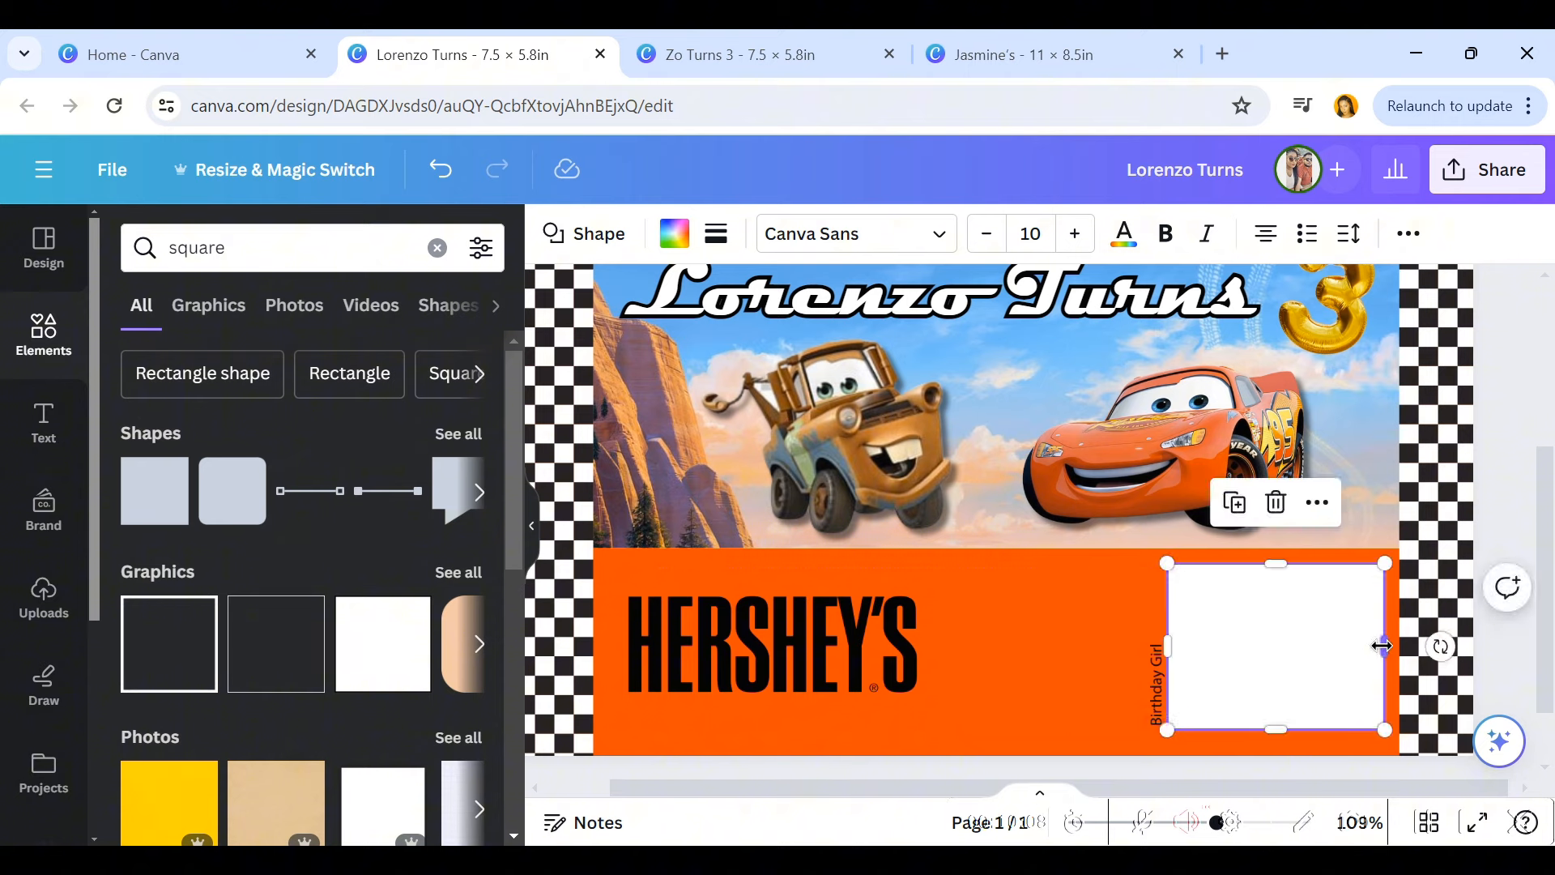
left_click_drag(1382, 646, 1328, 645)
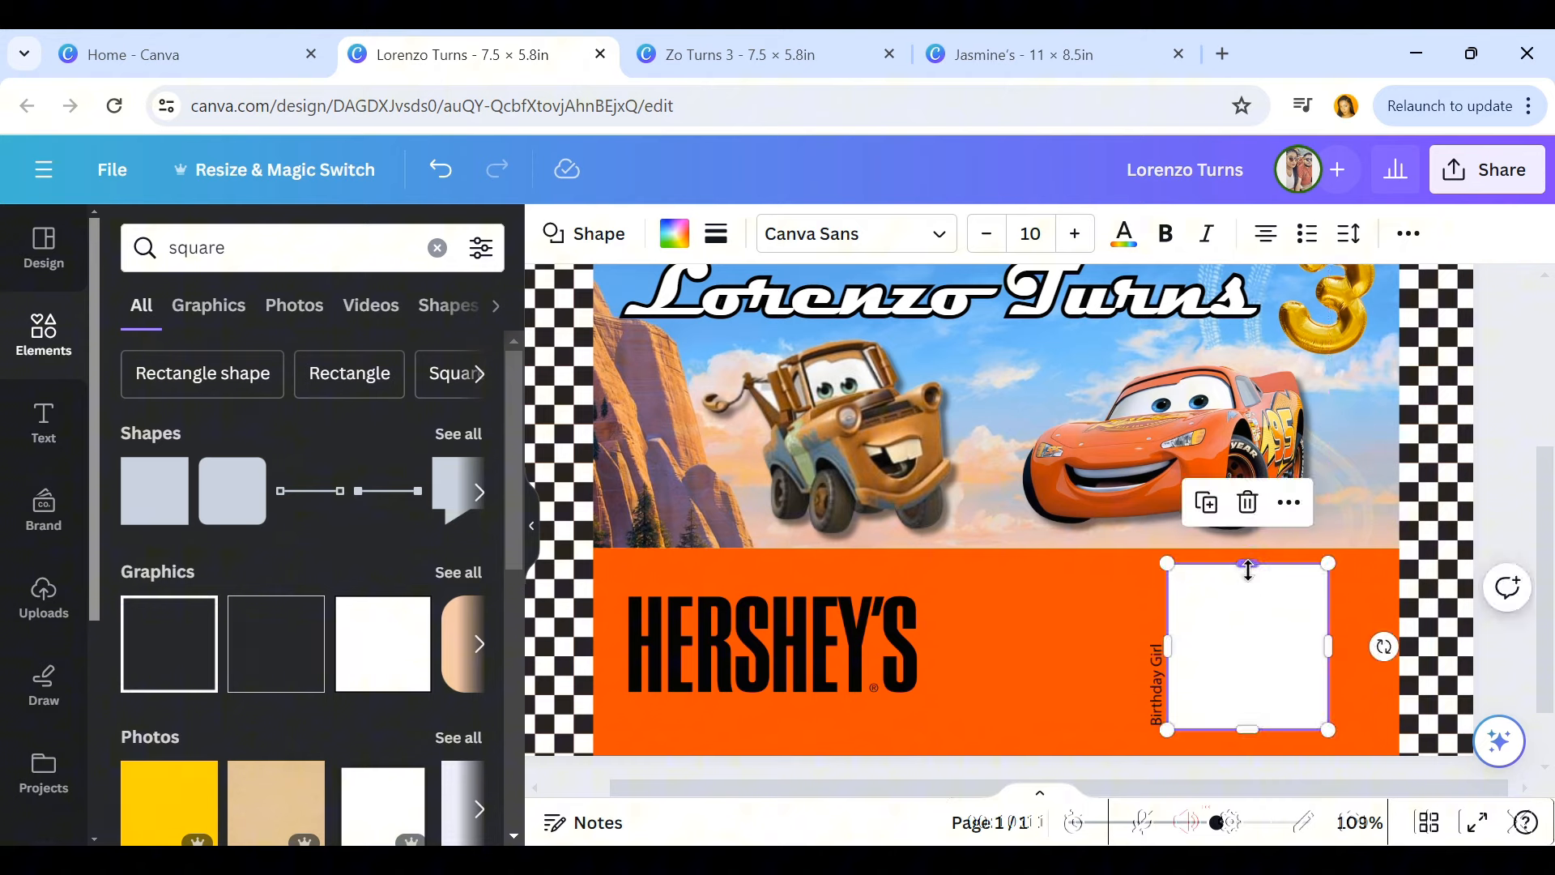
mouse_move(1248, 571)
left_mouse_down()
mouse_move(1249, 597)
mouse_move(1248, 568)
left_mouse_up()
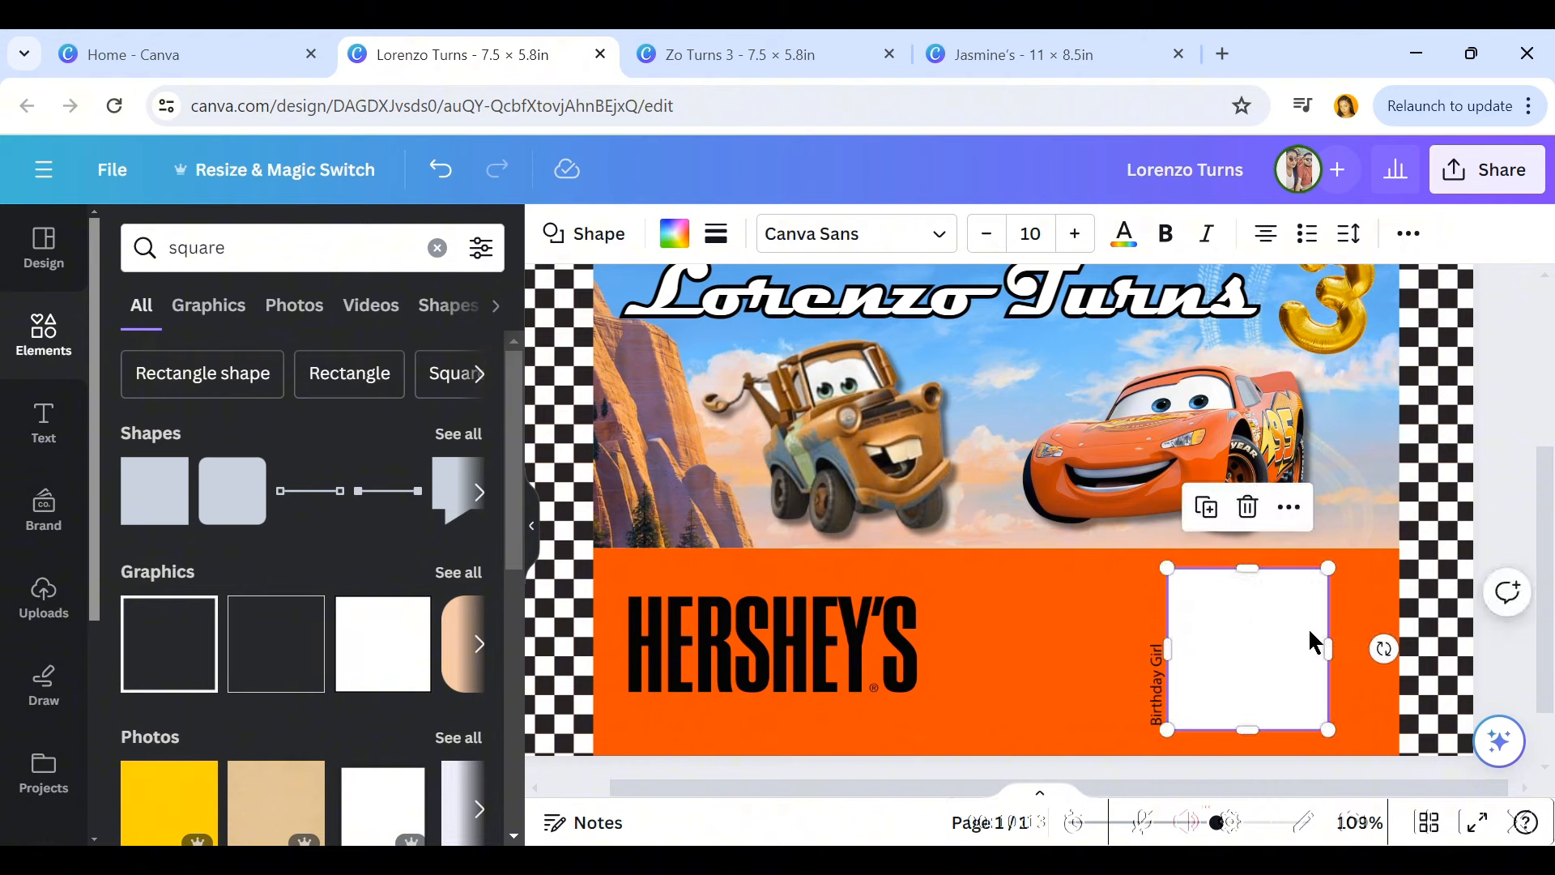
Step: Send the white square behind the Nutrition Facts label so it serves as the label's background
left_click(1290, 510)
mouse_move(1304, 478)
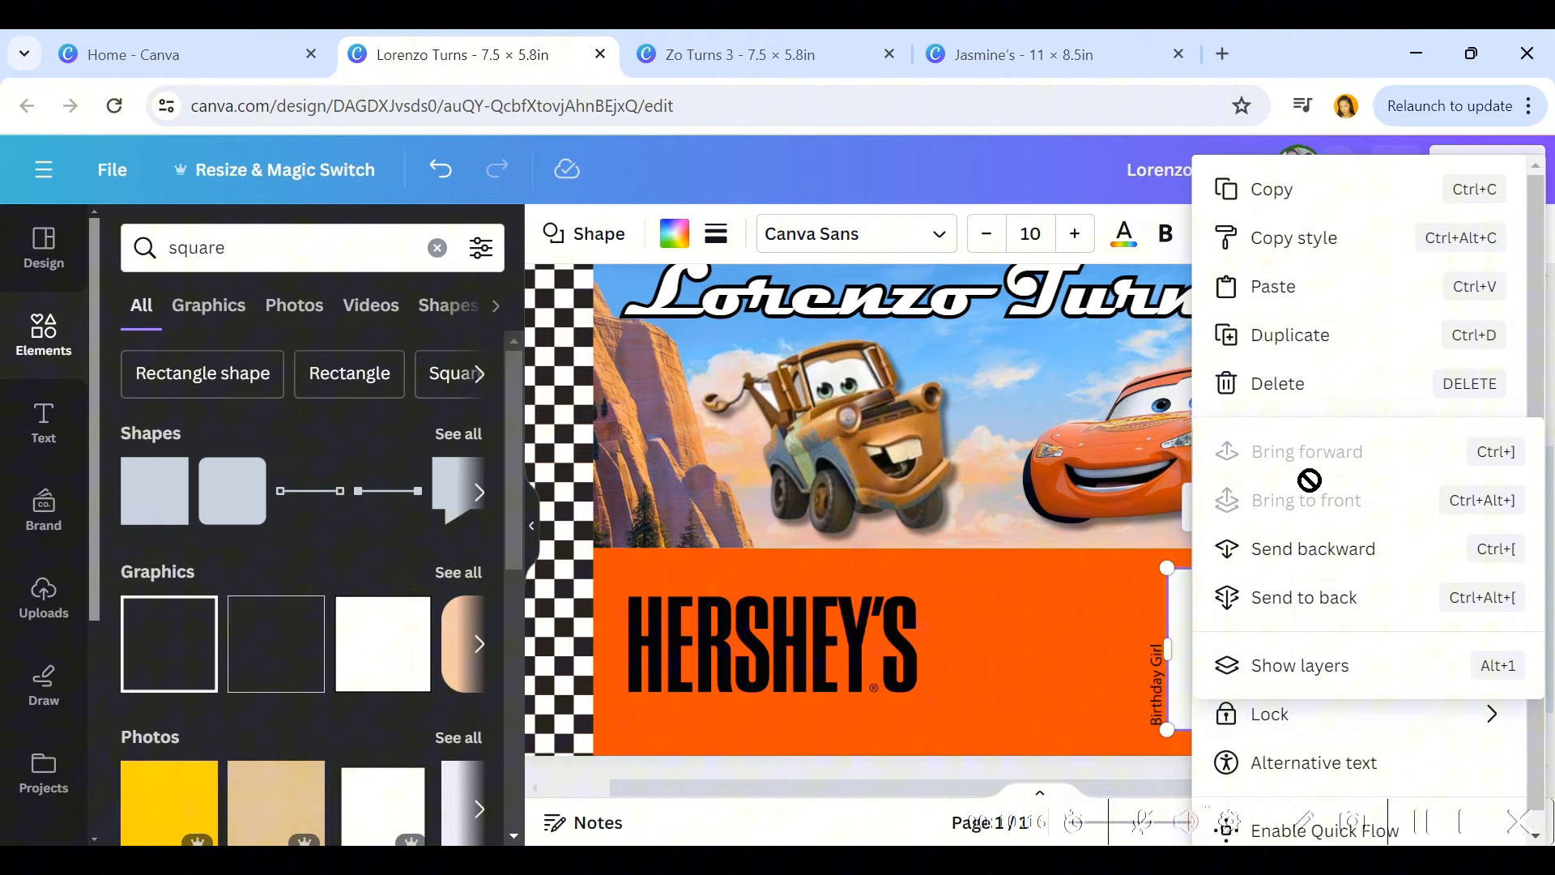
left_click(1350, 604)
left_click(1506, 524)
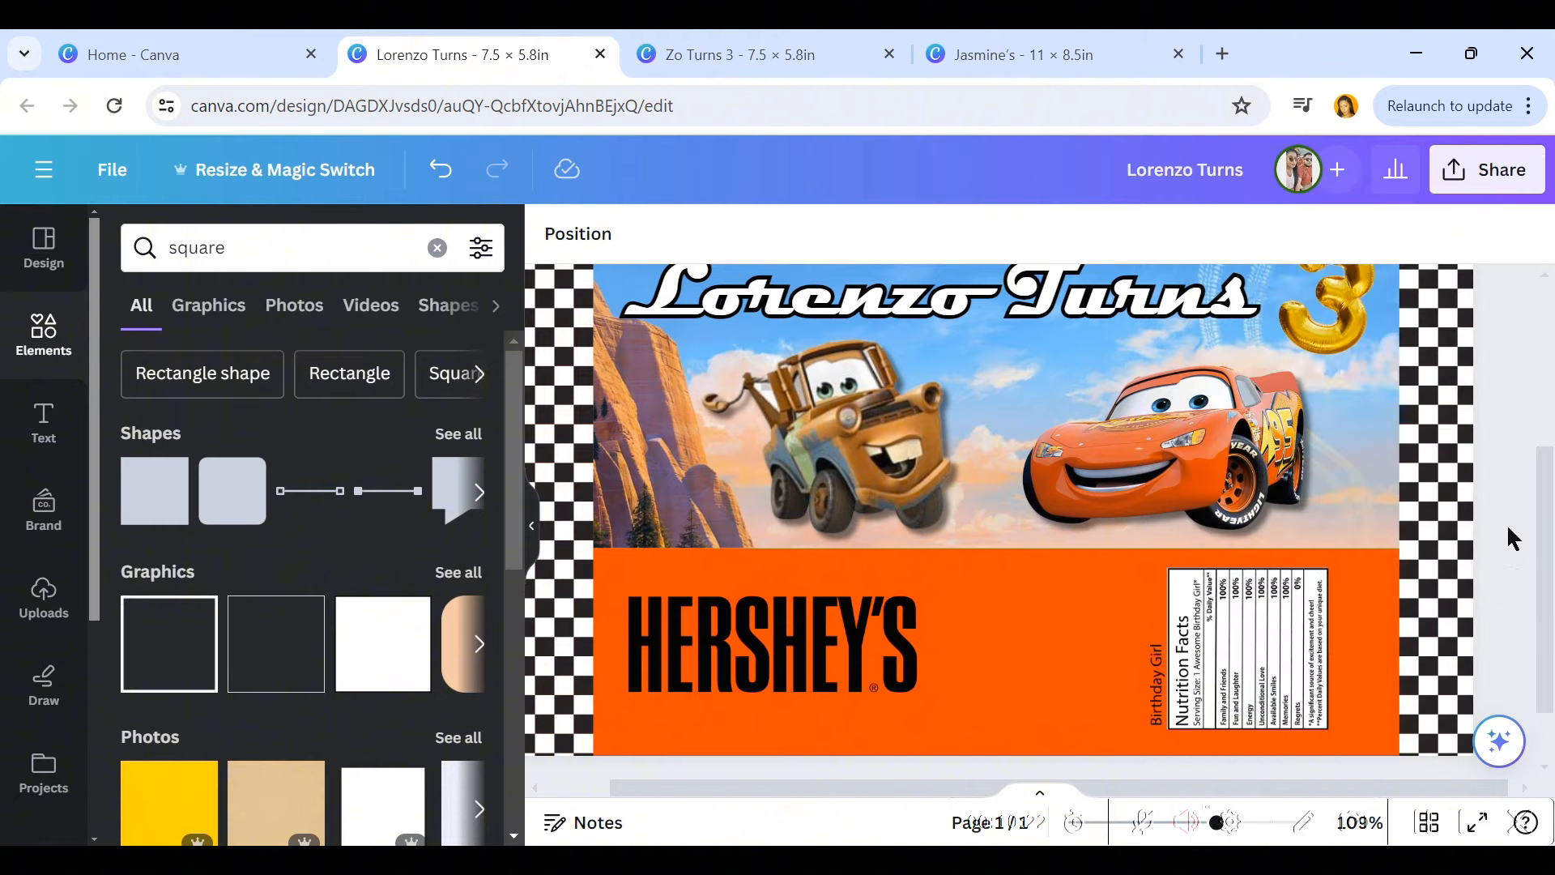
scroll(1506, 523, "down", 5)
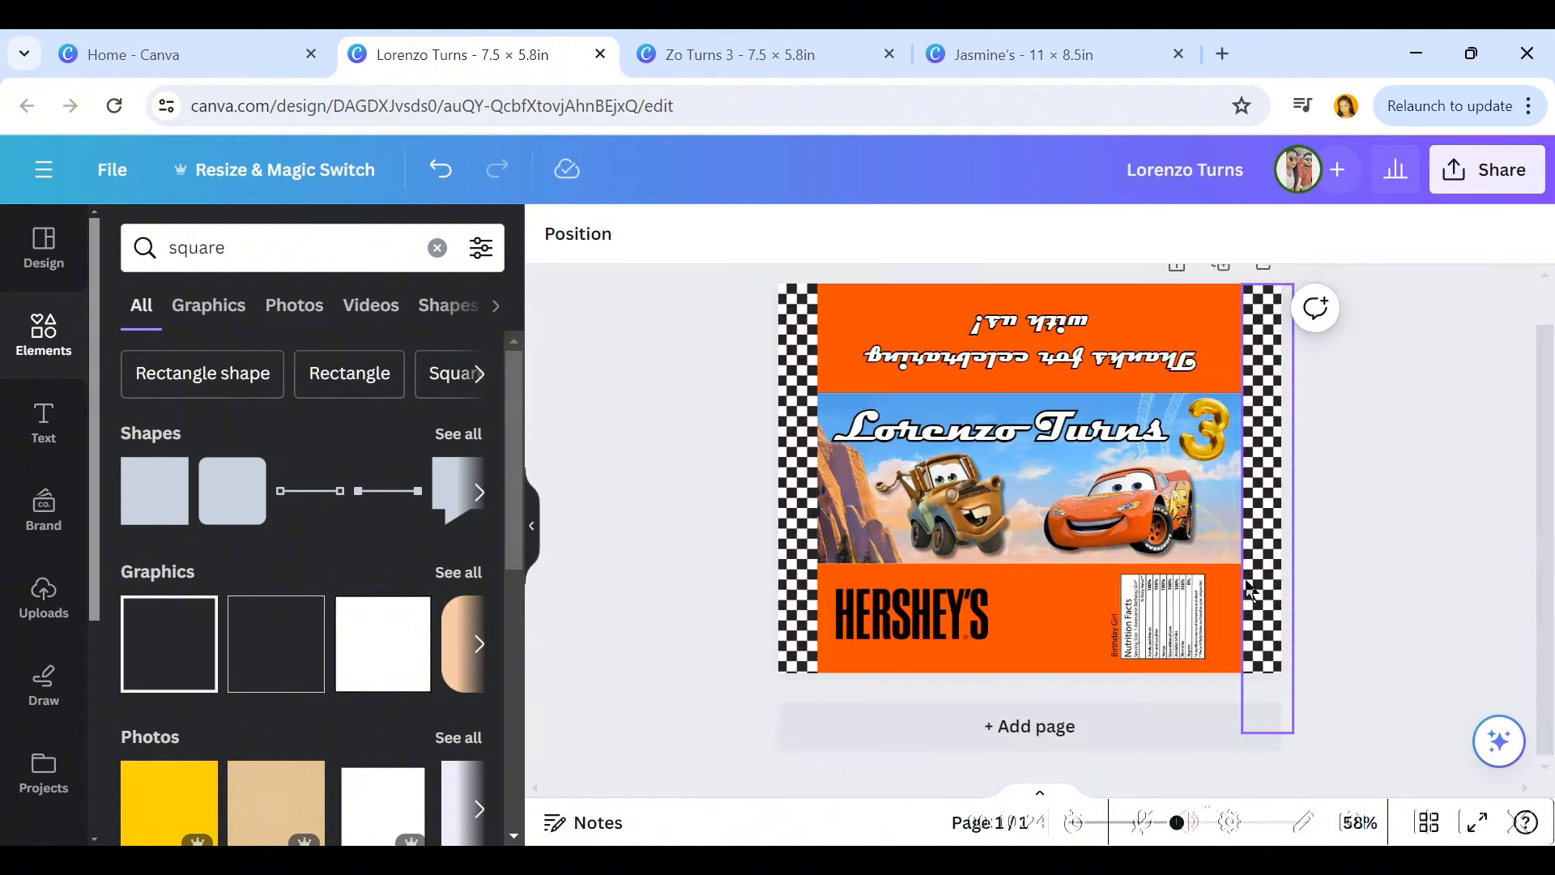
left_click(1263, 519)
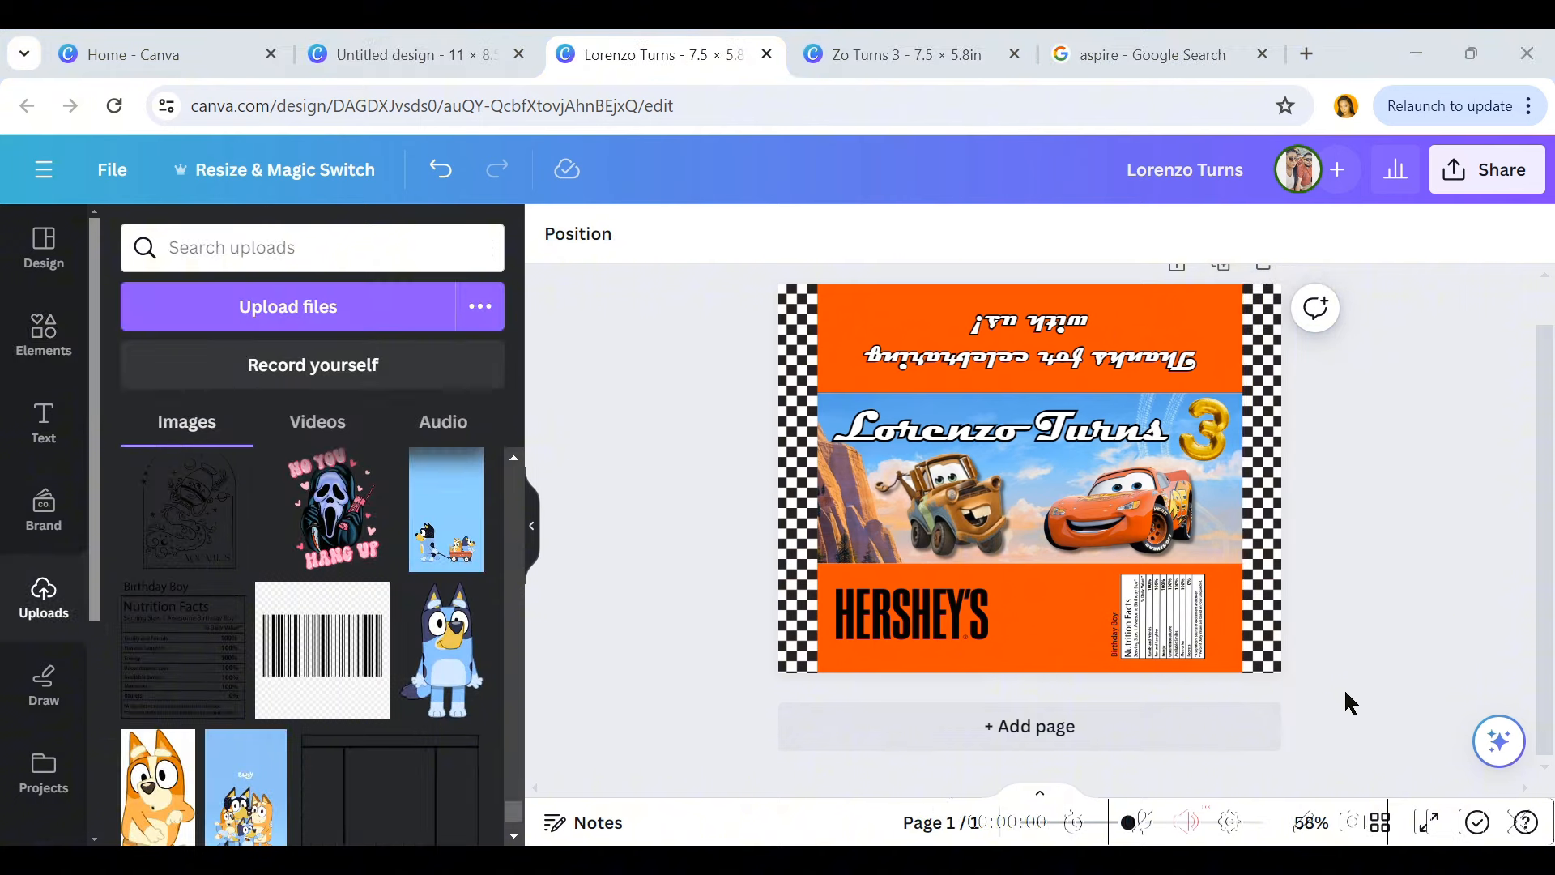
Step: Shrink the upside-down thank-you text to font size 20.6 and scale down the HERSHEY'S logo toward the lower orange panel's upper left corner
left_click(1144, 375)
left_click_drag(1204, 375, 1085, 375)
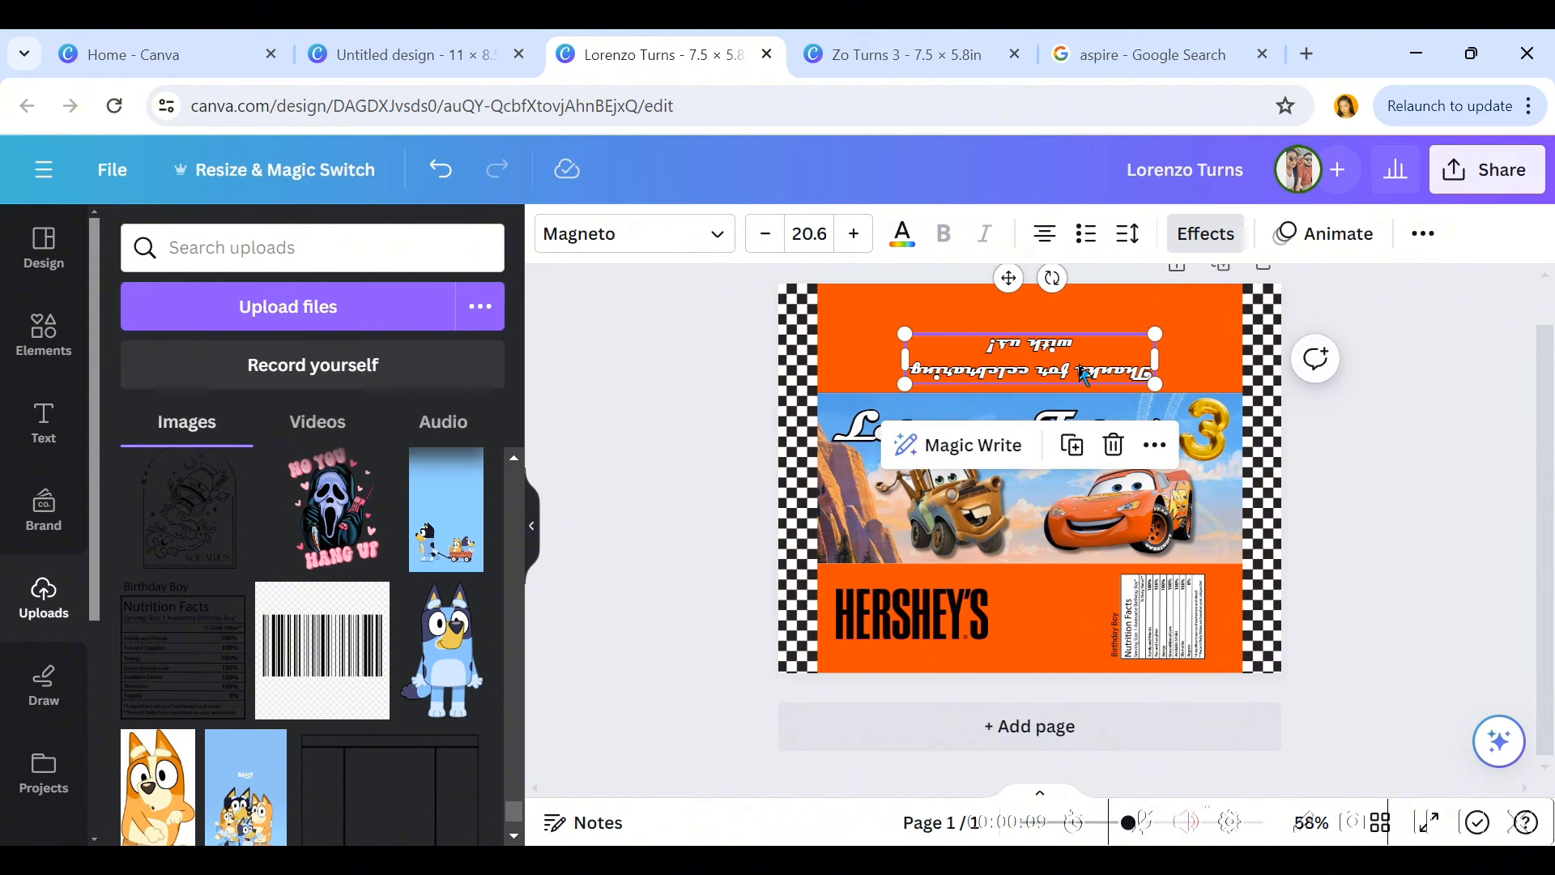
left_click(954, 644)
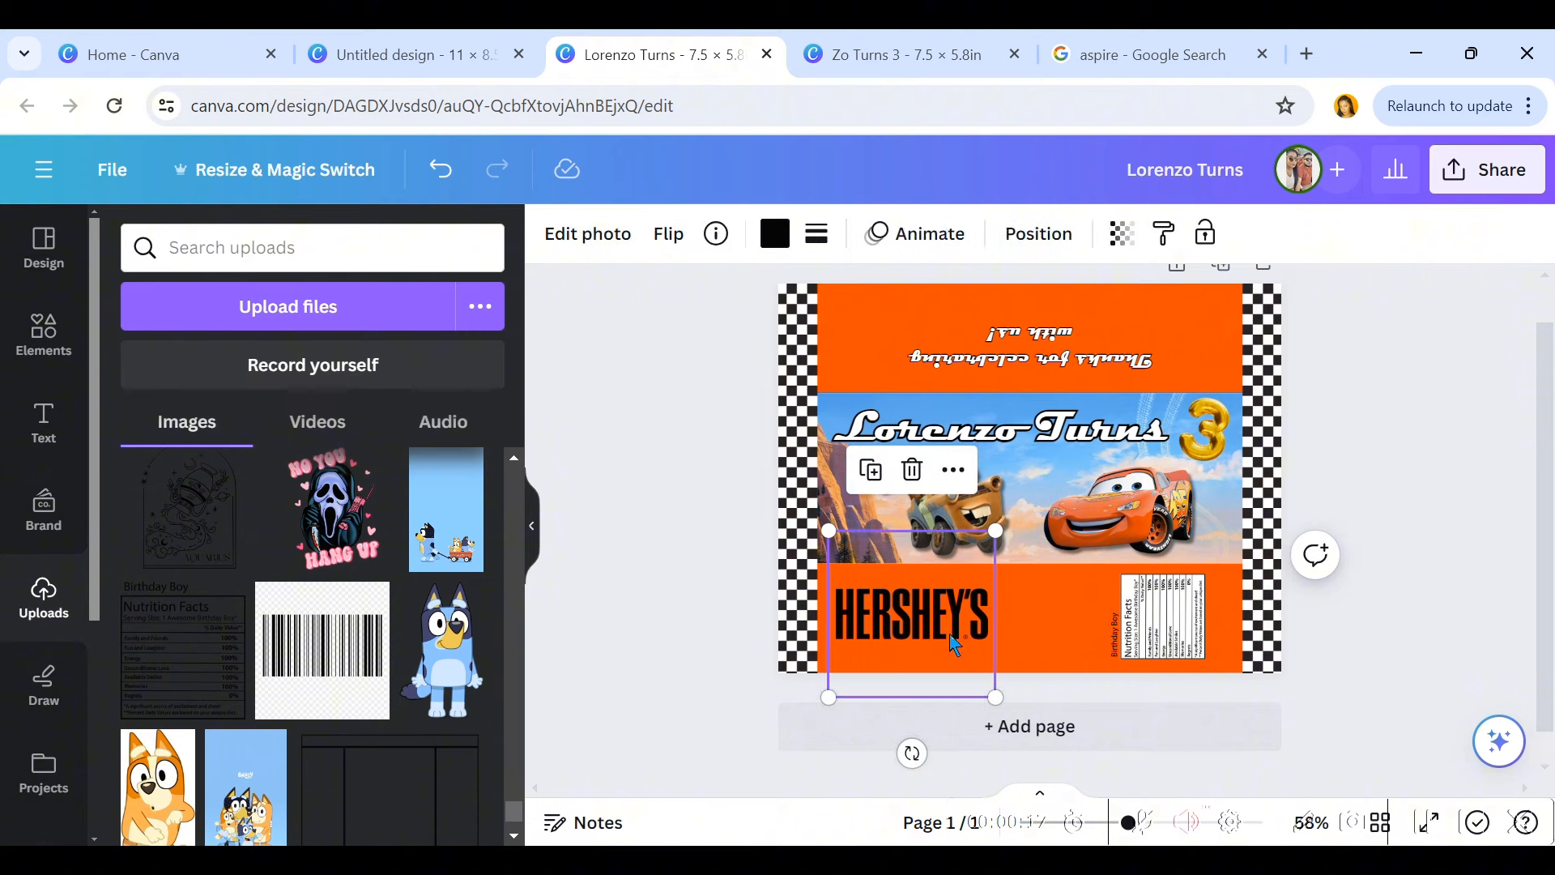
left_click_drag(993, 691, 946, 647)
Step: Delete the Nutrition Facts label together with its white backing square from the lower orange panel
left_click(1145, 606)
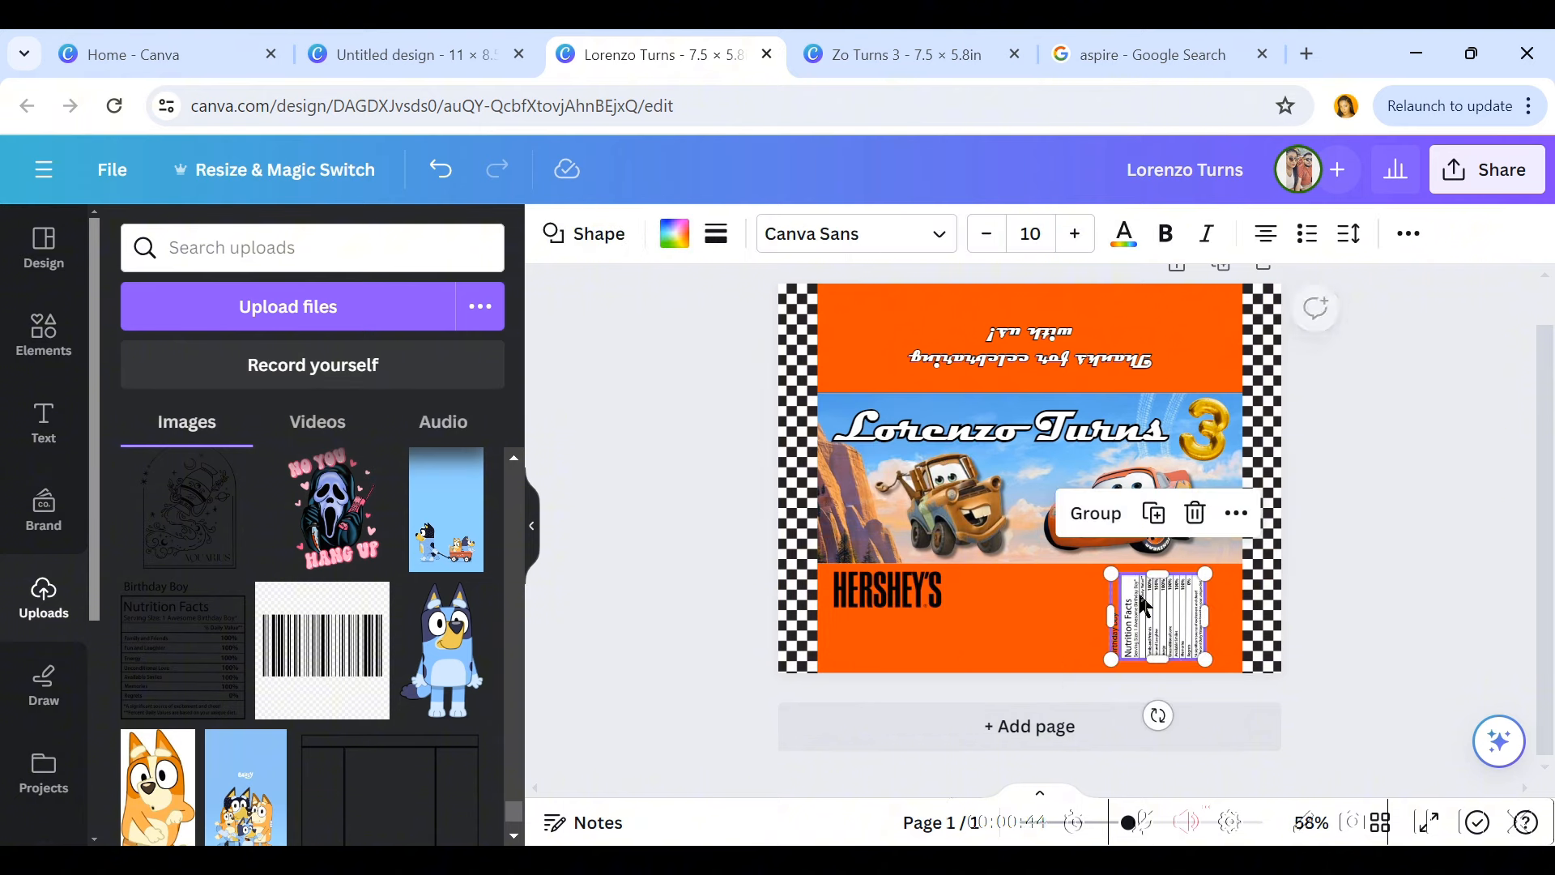
left_click_drag(1206, 665, 1176, 608)
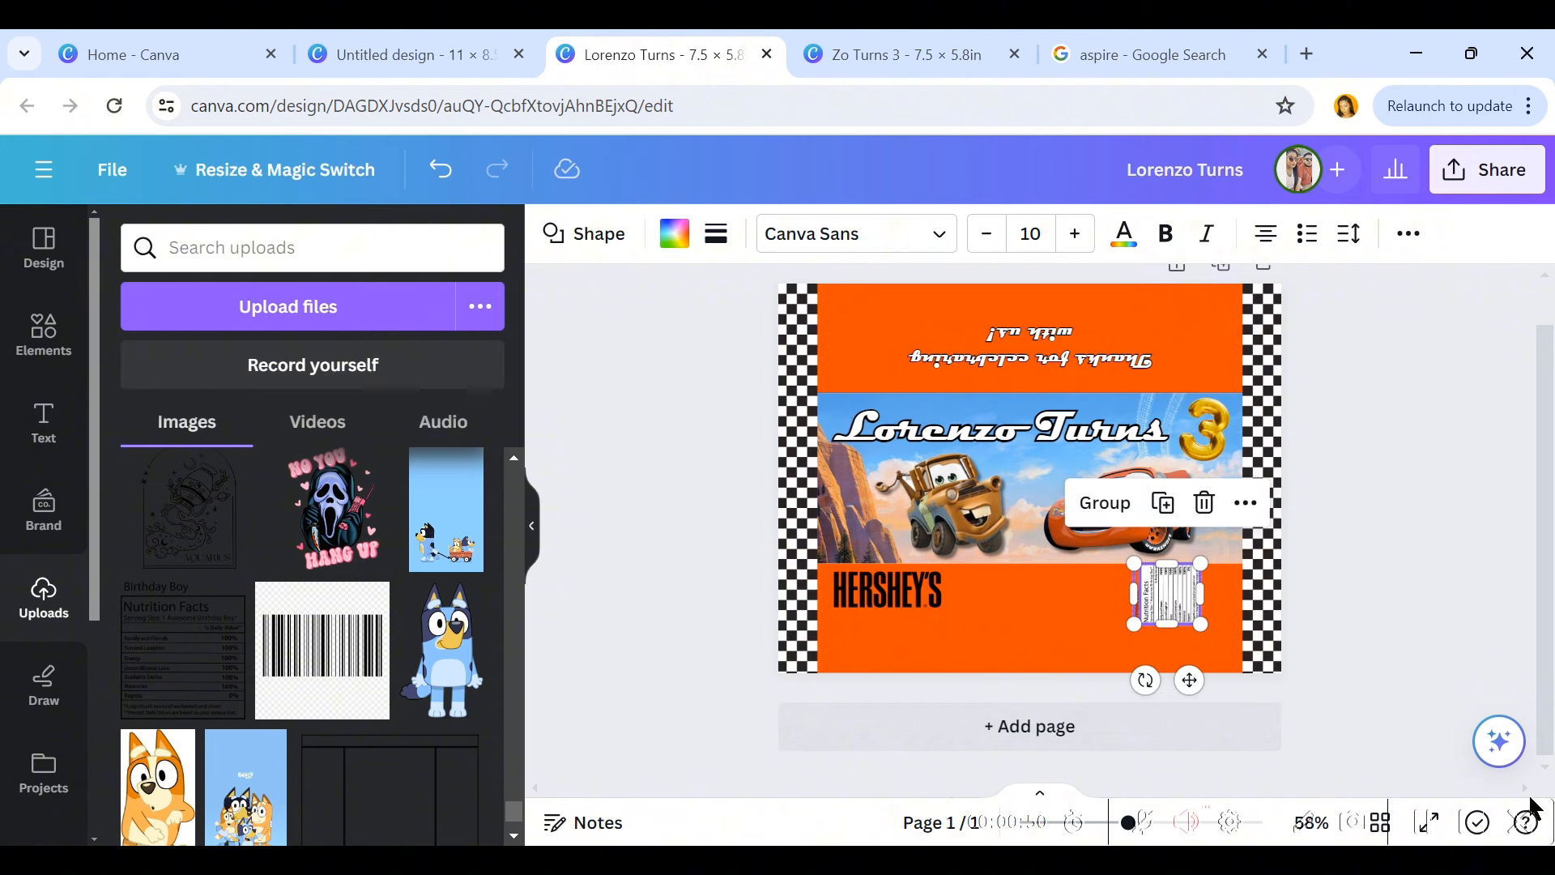
left_click(1205, 504)
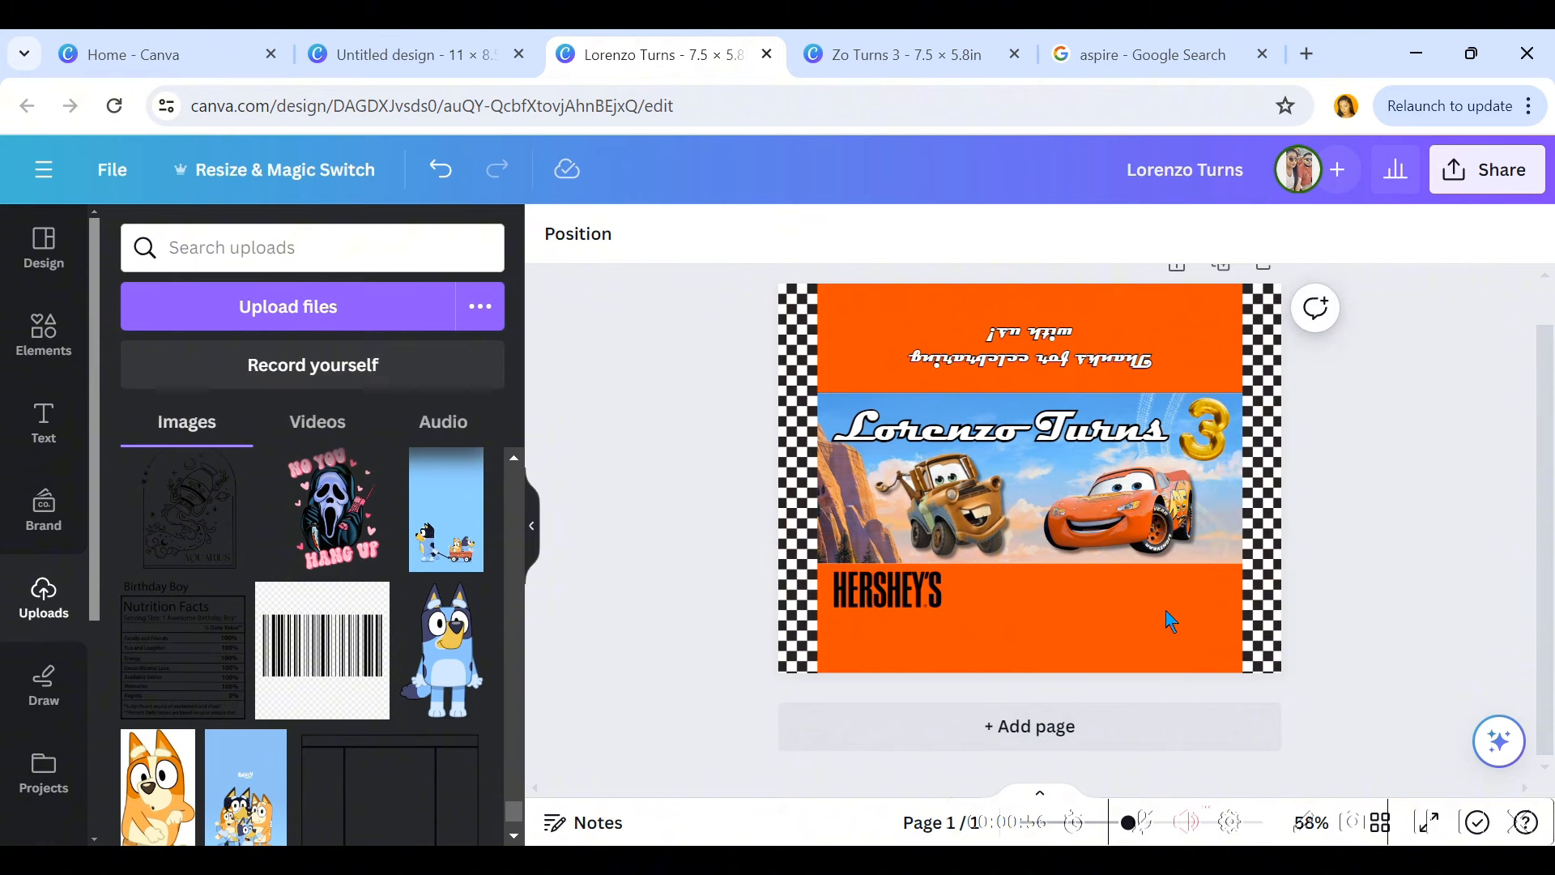
Step: Move the upside-down thank-you text slightly down, close to the upper orange panel's lower edge
left_click(1080, 358)
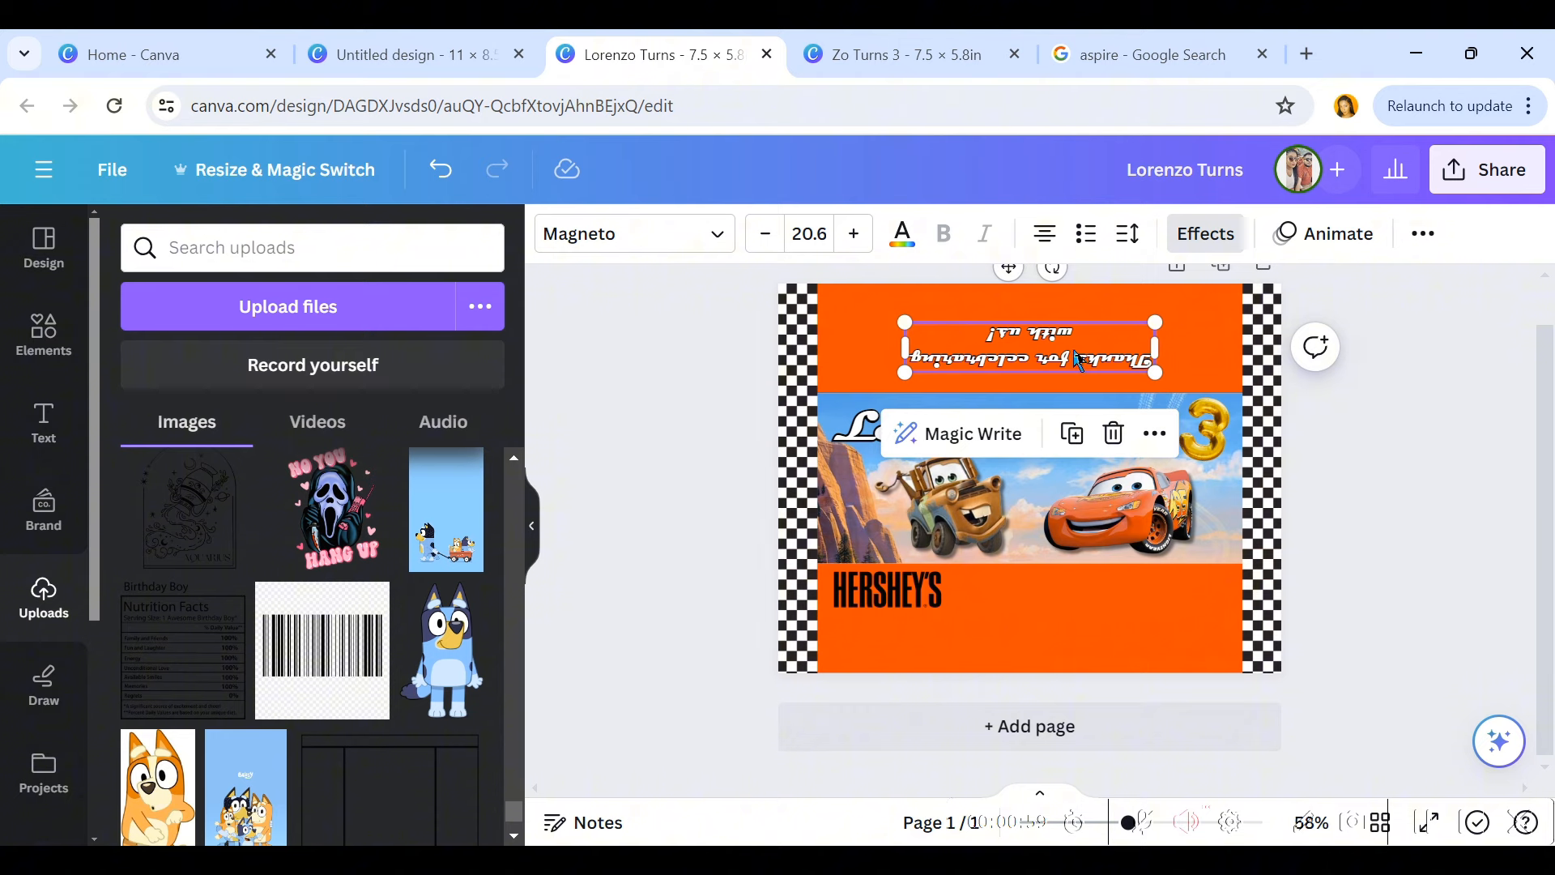
left_click_drag(1080, 360, 1080, 373)
left_click(1424, 444)
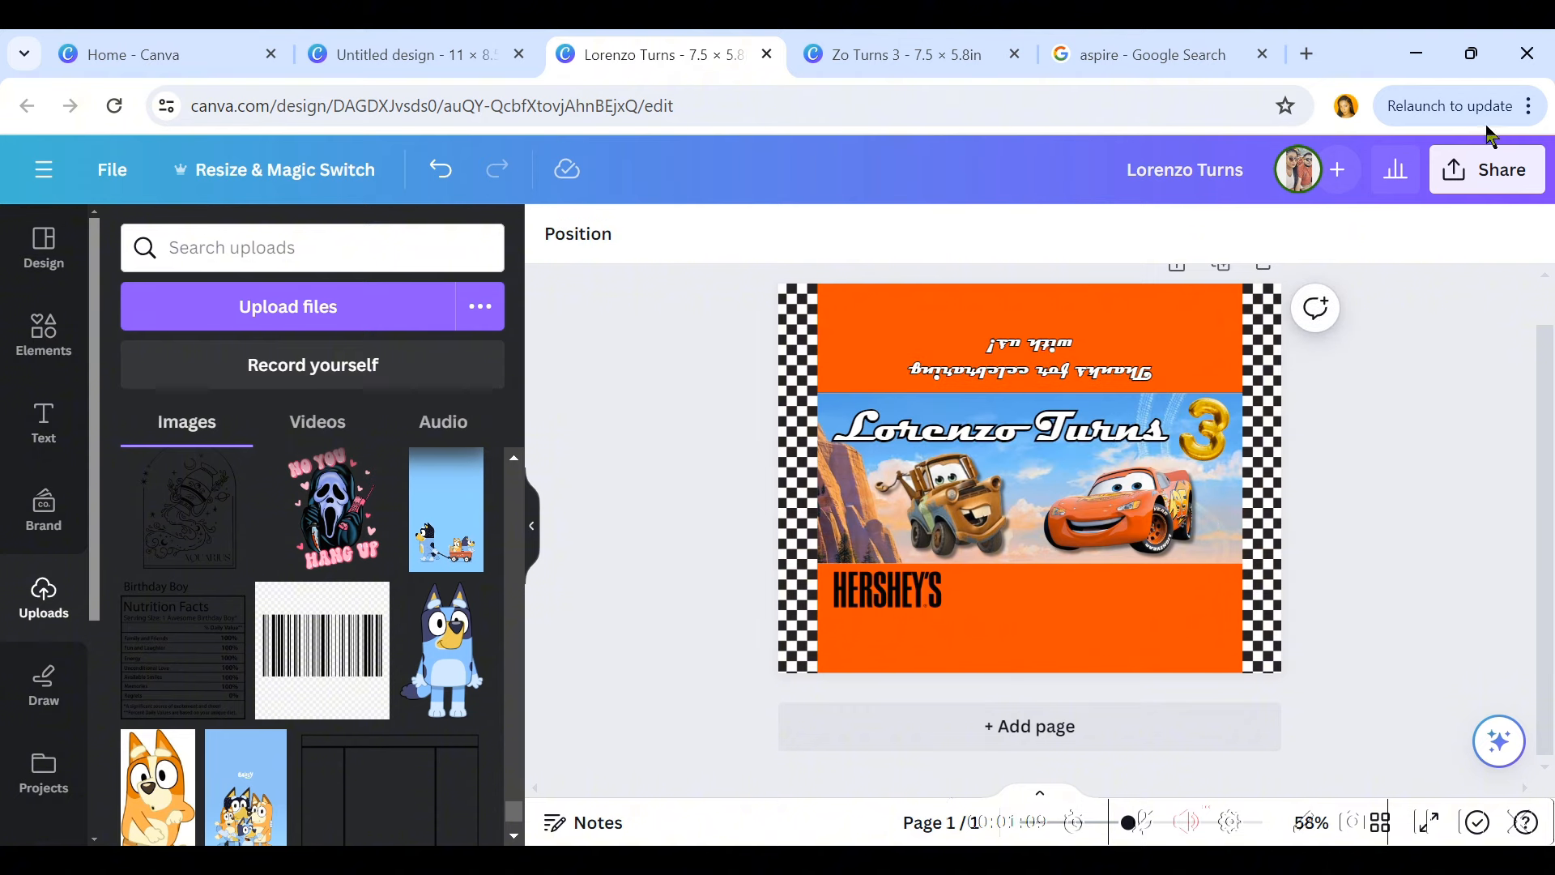
Step: Download the wrapper design as a PNG image
left_click(1487, 169)
scroll(1312, 486, "down", 3)
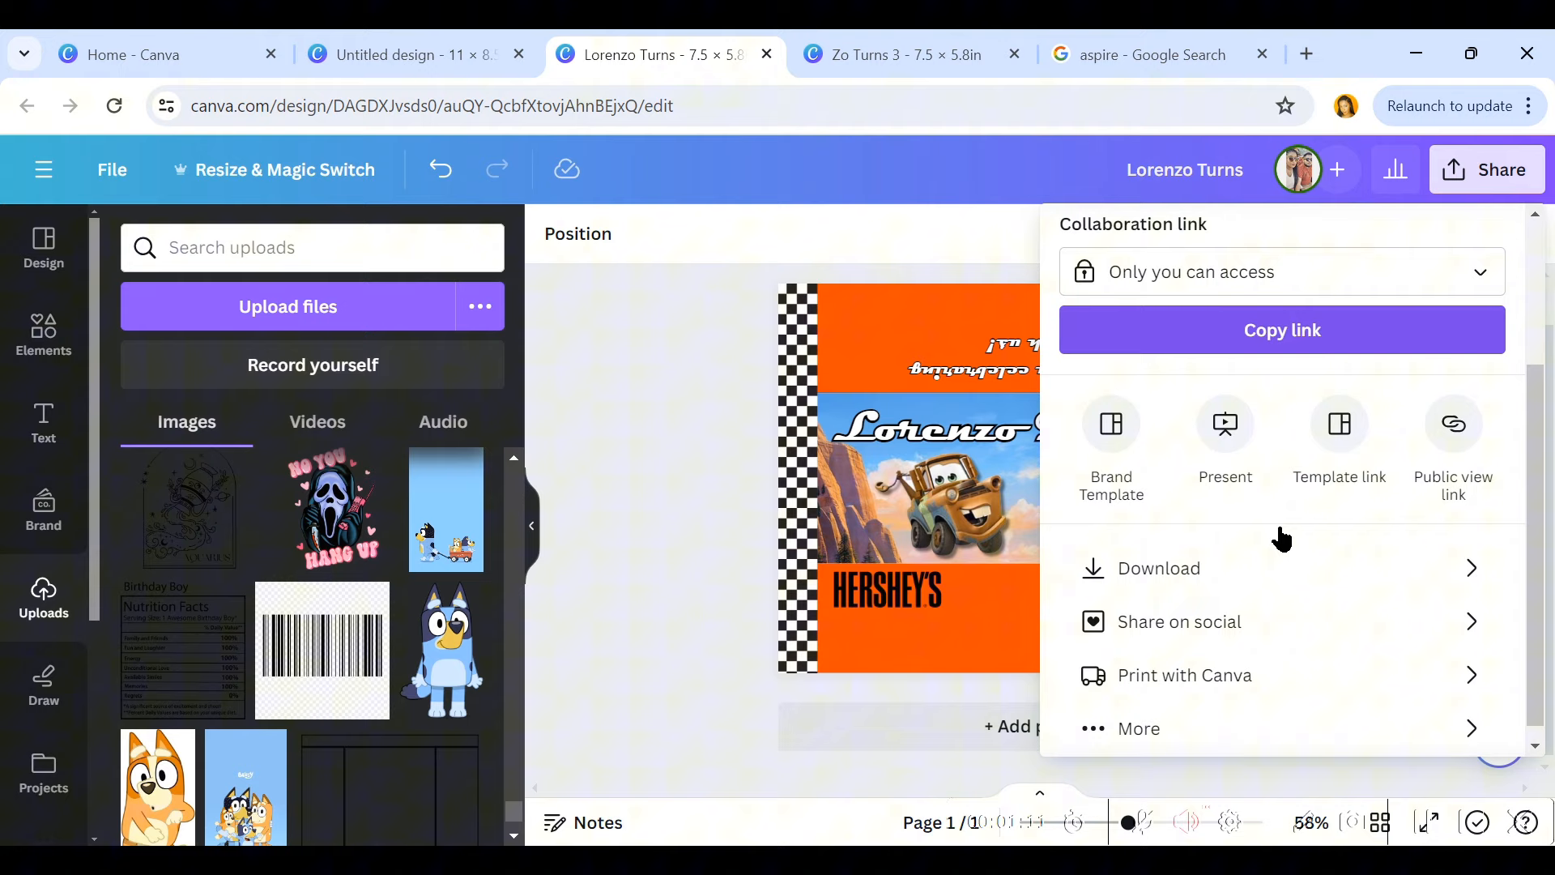
left_click(1245, 555)
left_click(1207, 715)
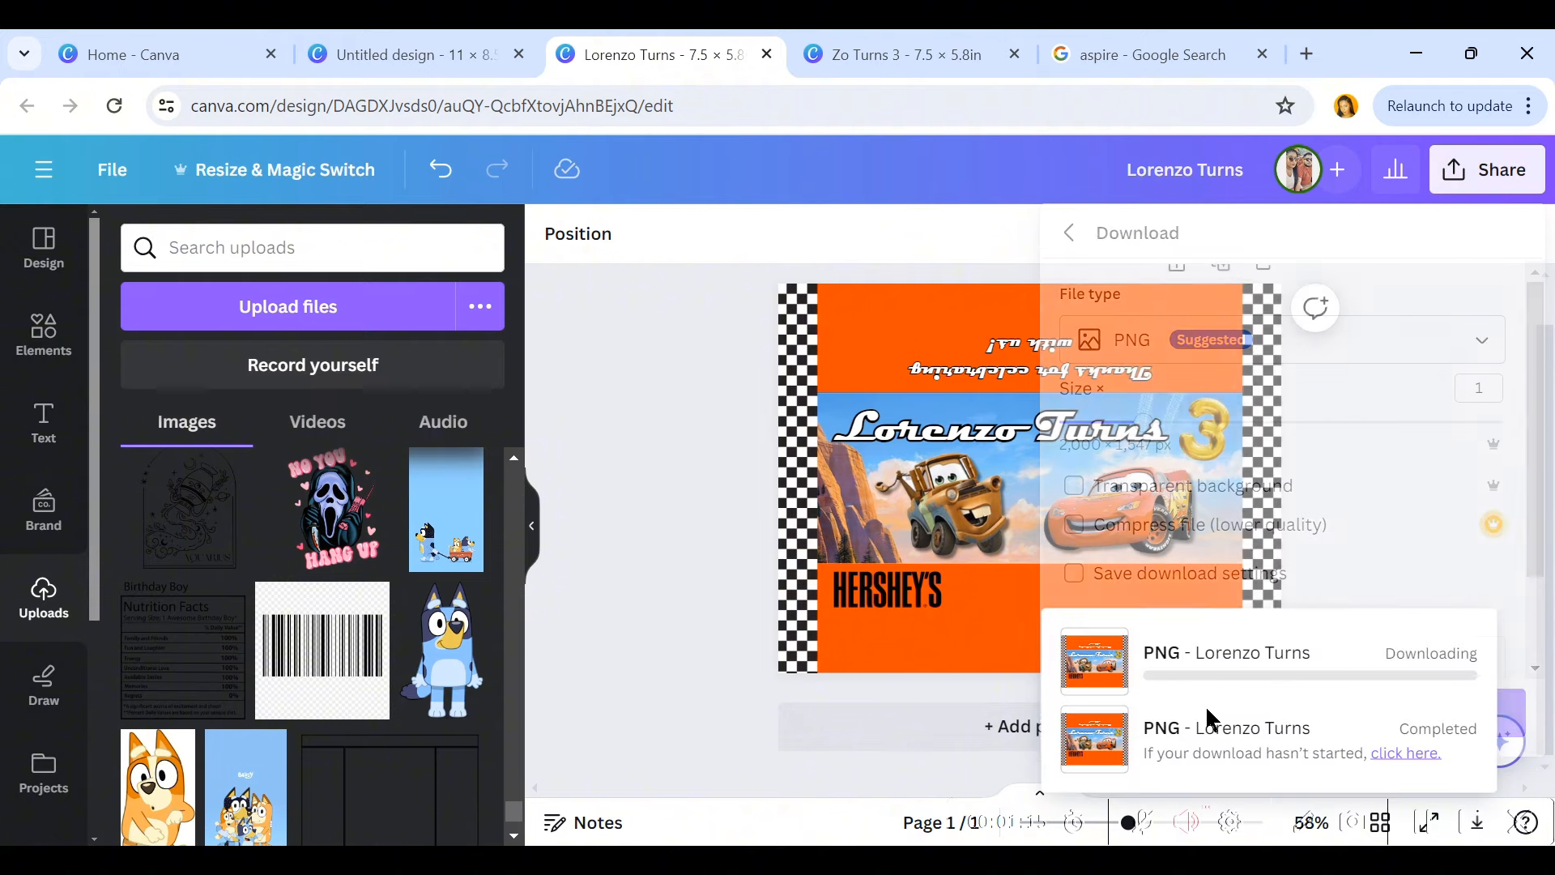
left_click(705, 684)
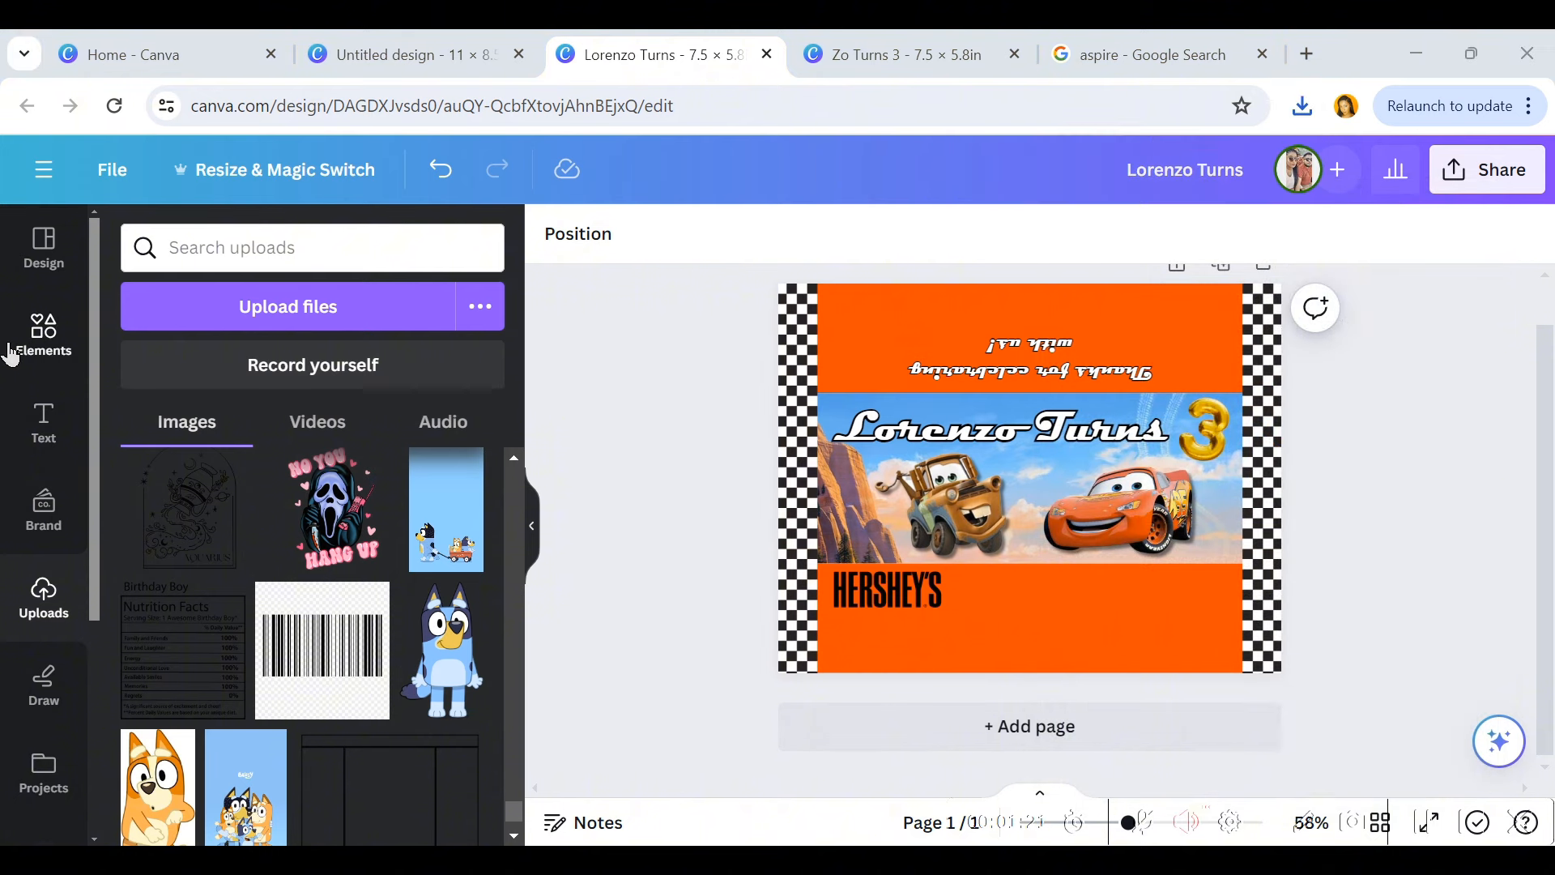
Step: Open the file upload for the image library
left_click(271, 323)
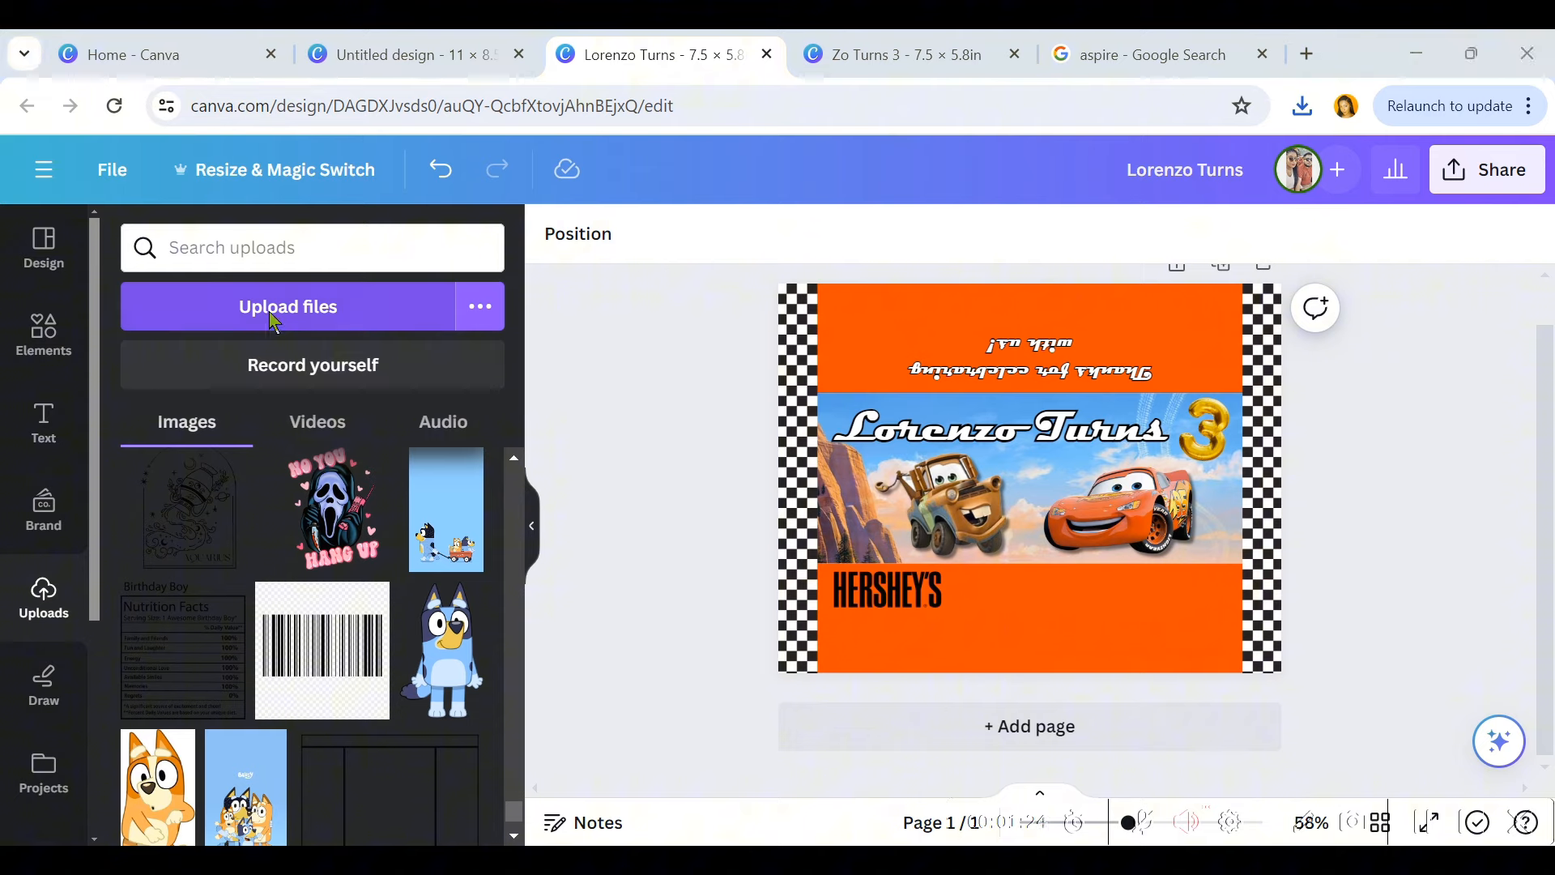